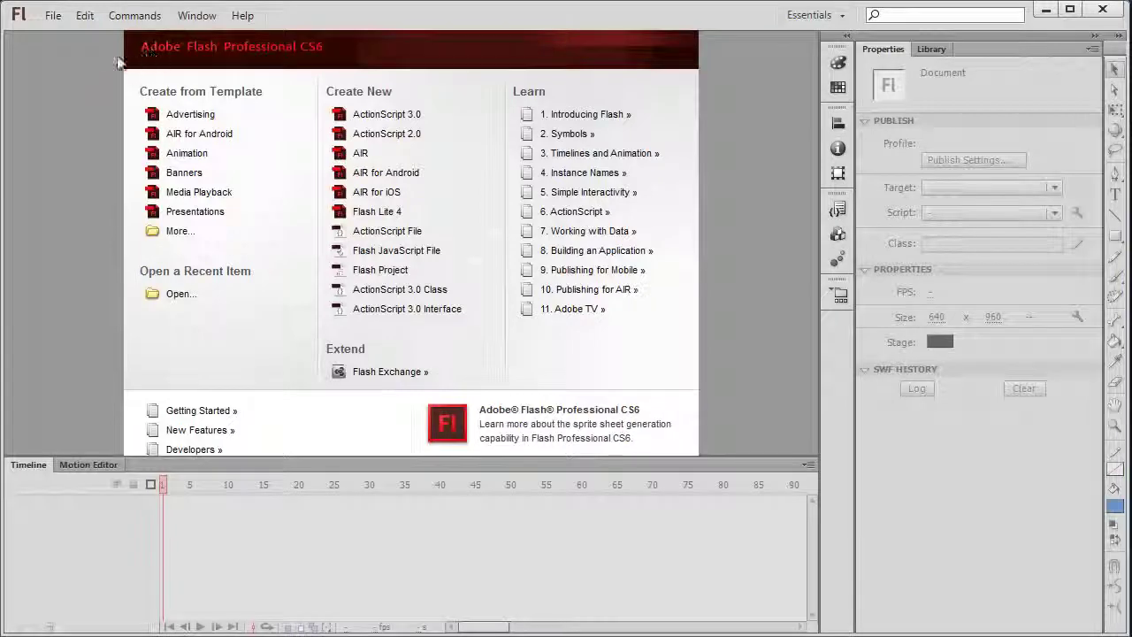
Create a new AIR for iOS document (640 × 960) with a #333333 dark grey background
{"action": "left_click", "coordinate": [58, 18]}
{"action": "key", "text": "Escape"}
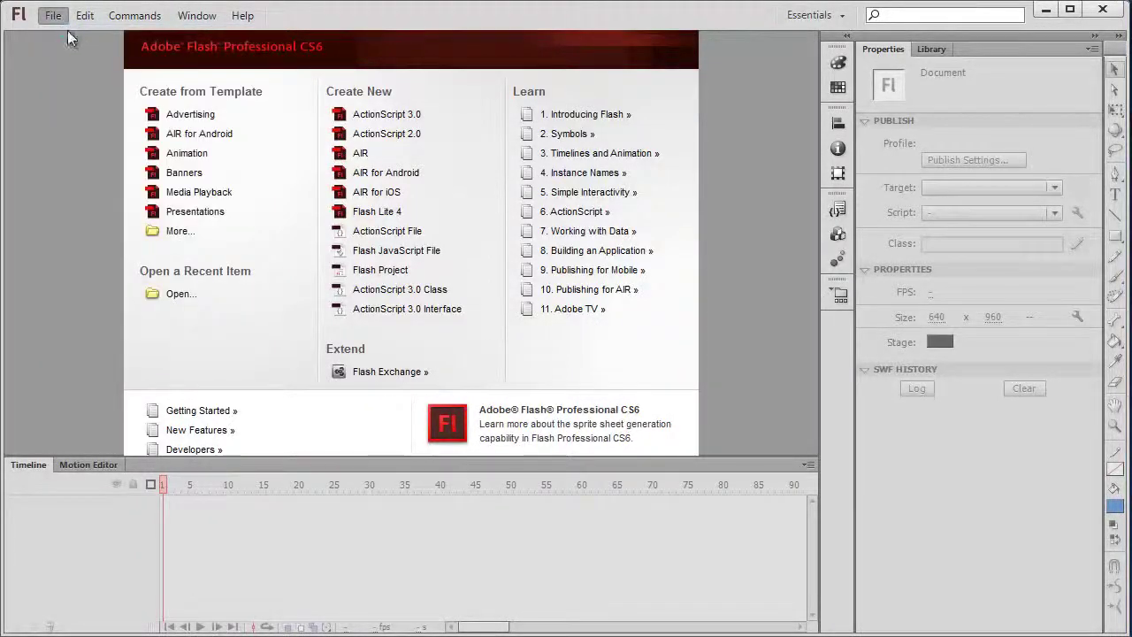
{"action": "key", "text": "ctrl+n"}
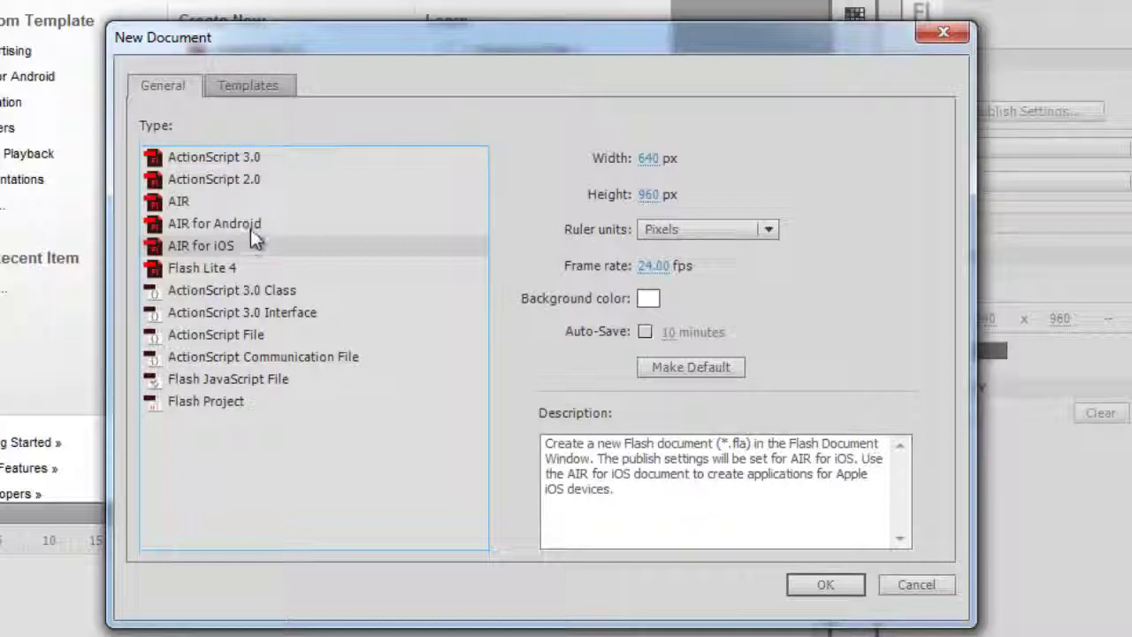
{"action": "left_click", "coordinate": [251, 229]}
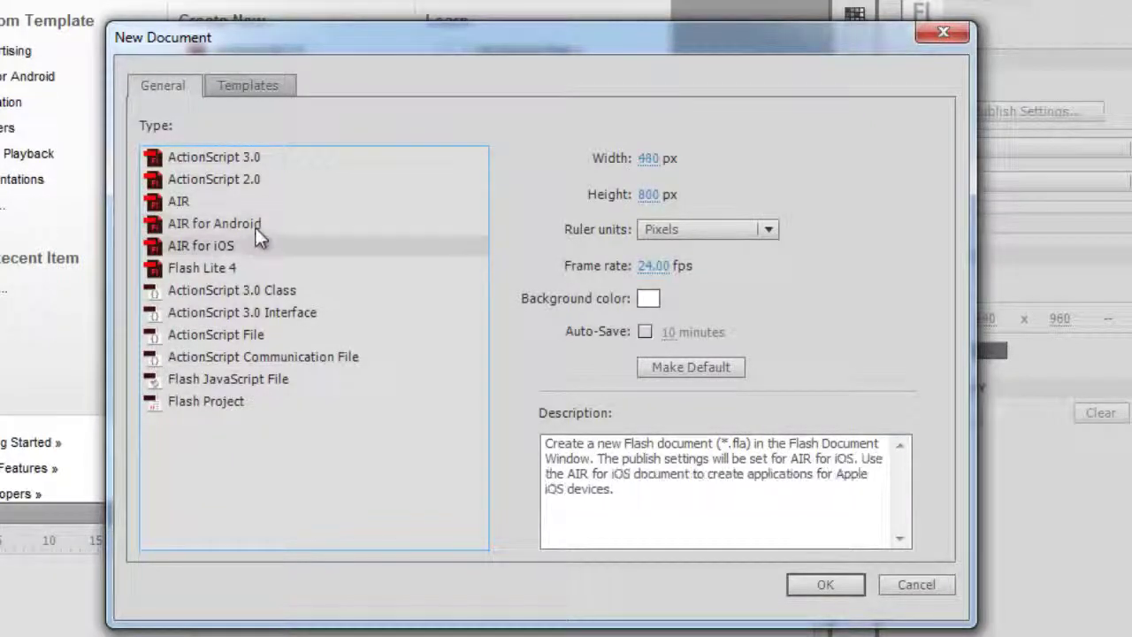
{"action": "left_click", "coordinate": [257, 227]}
{"action": "left_click", "coordinate": [312, 247]}
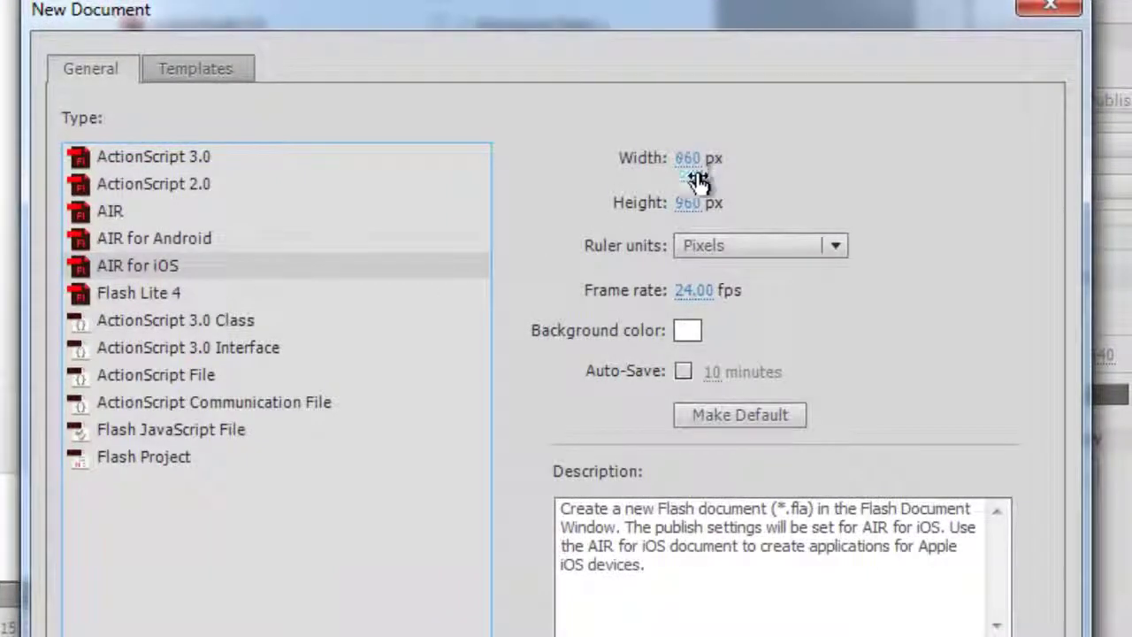
{"action": "left_click", "coordinate": [687, 331]}
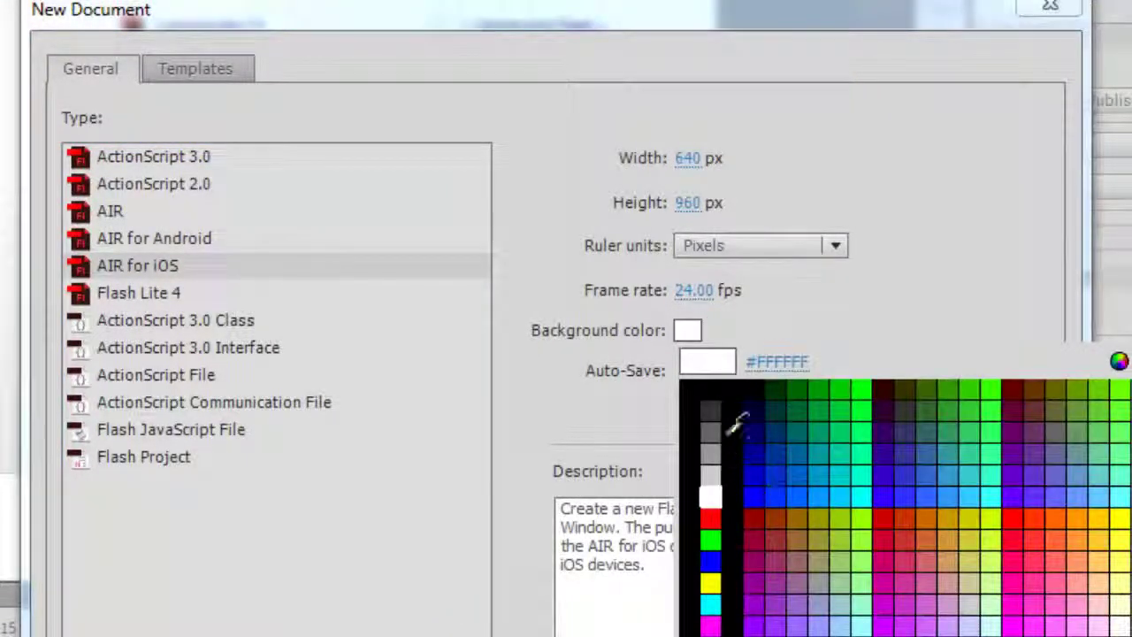
{"action": "left_click", "coordinate": [713, 409]}
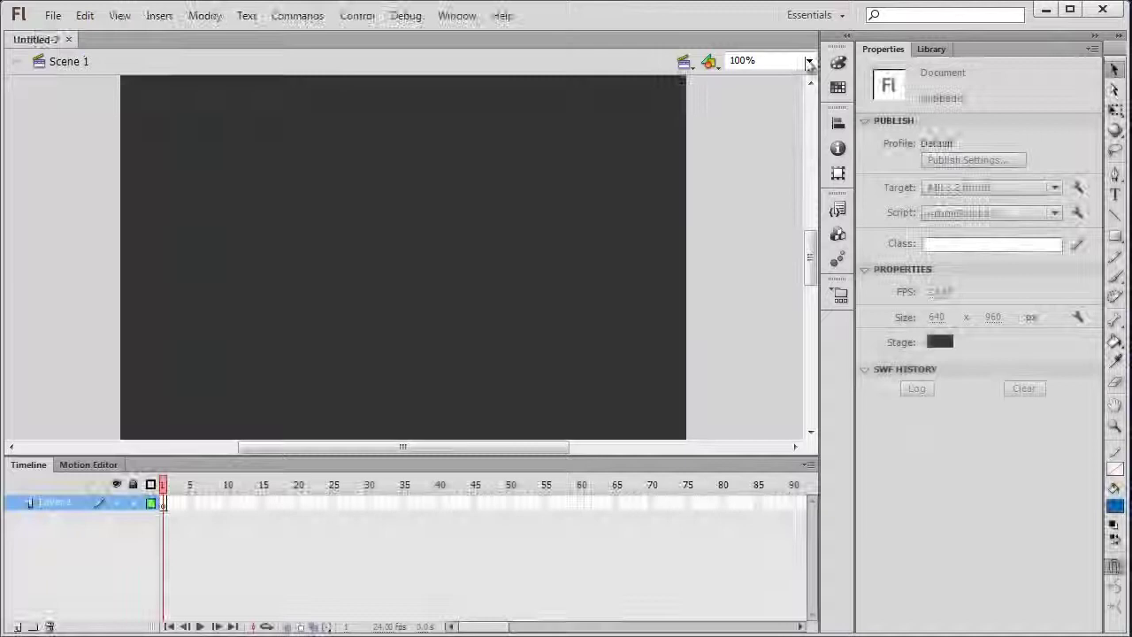
Fit the stage in the window and check that photos IMG_0073 and IMG_0074 are 640 × 960
{"action": "left_click", "coordinate": [808, 60]}
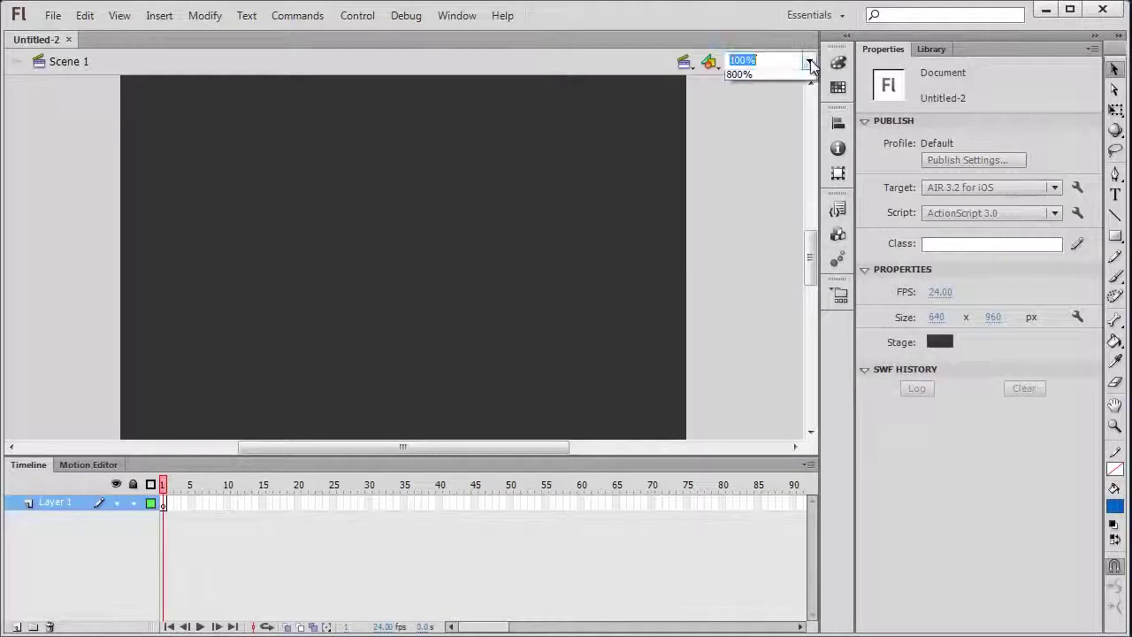
{"action": "left_click", "coordinate": [789, 78]}
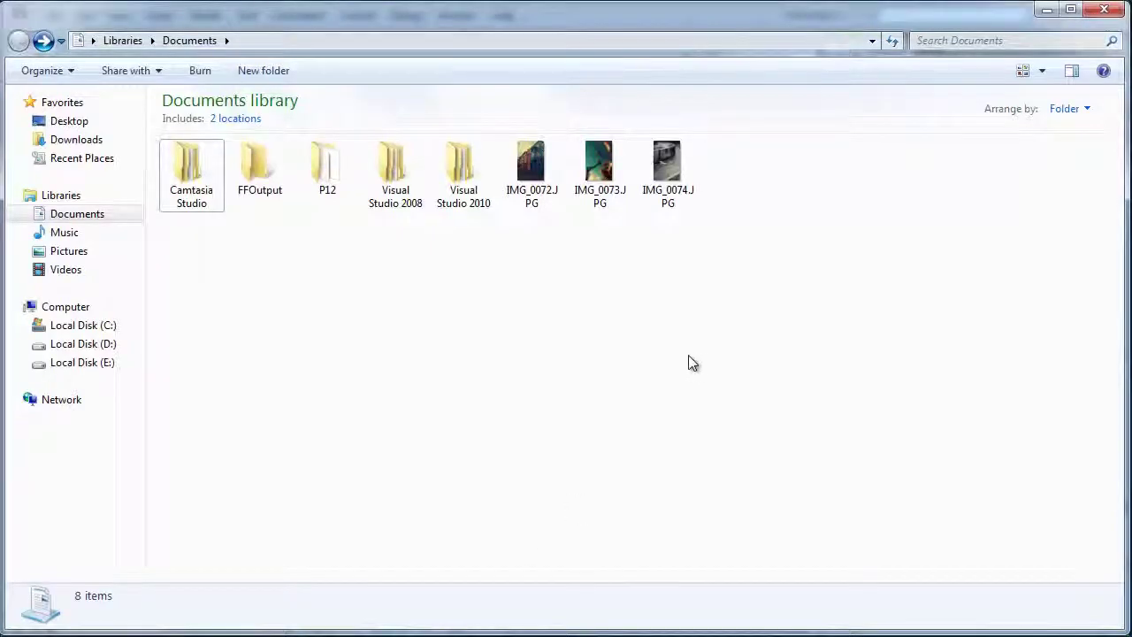
{"action": "left_click_drag", "start_coordinate": [513, 173], "coordinate": [686, 194]}
{"action": "left_click", "coordinate": [672, 177]}
{"action": "left_click", "coordinate": [600, 172]}
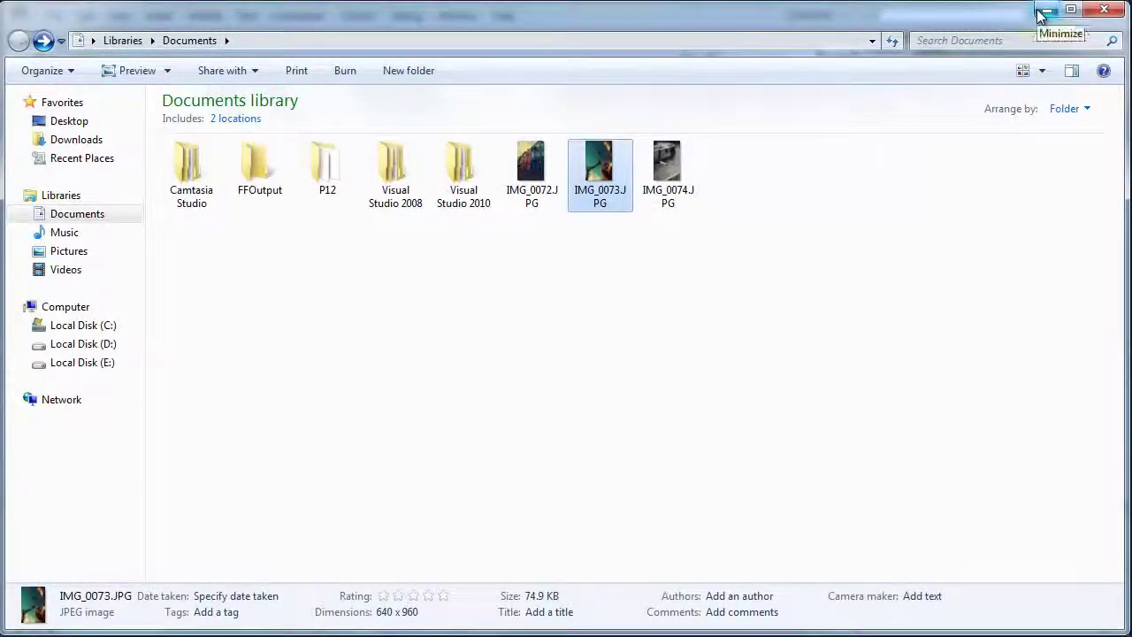
{"action": "left_click", "coordinate": [1042, 11]}
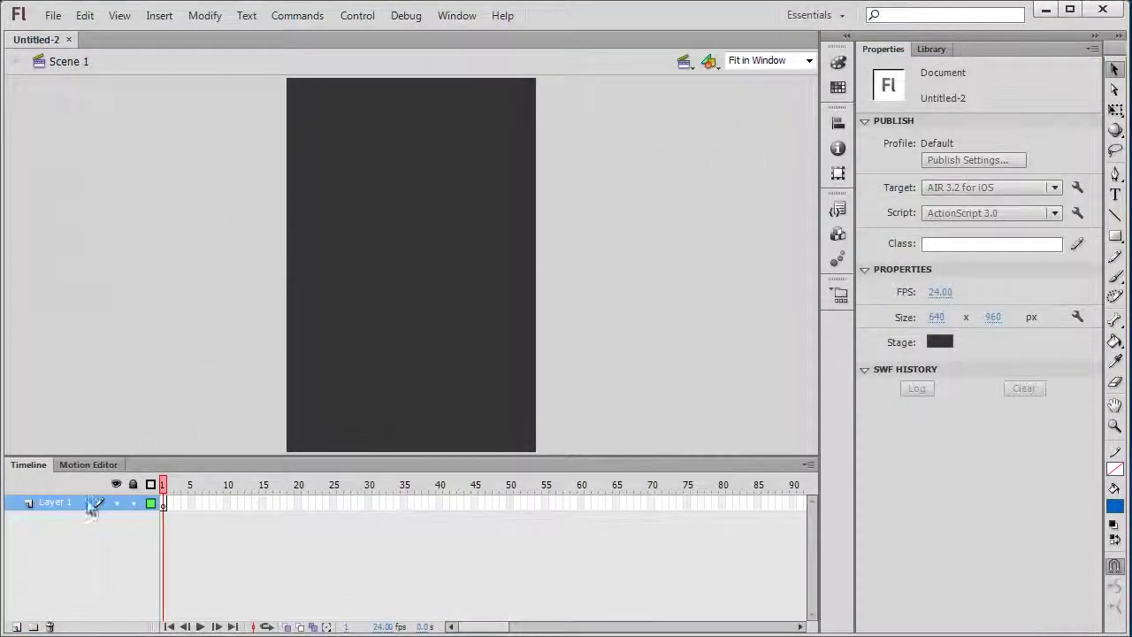
Rename Layer 1 to backround and add a second layer named images
{"action": "double_click", "coordinate": [47, 500]}
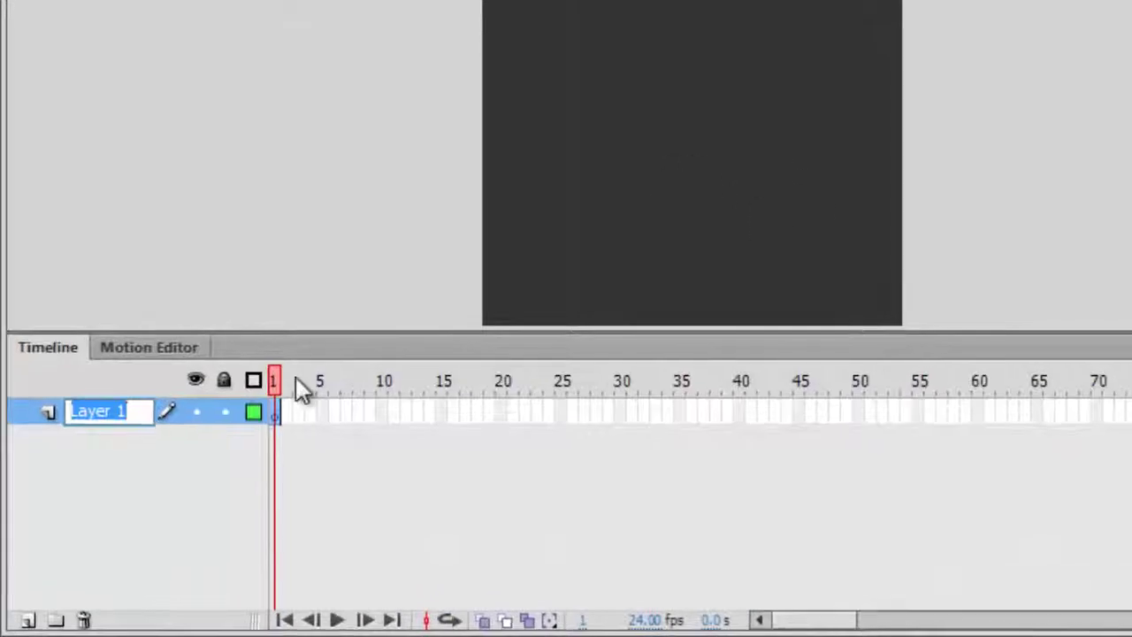
{"action": "type", "text": "backro"}
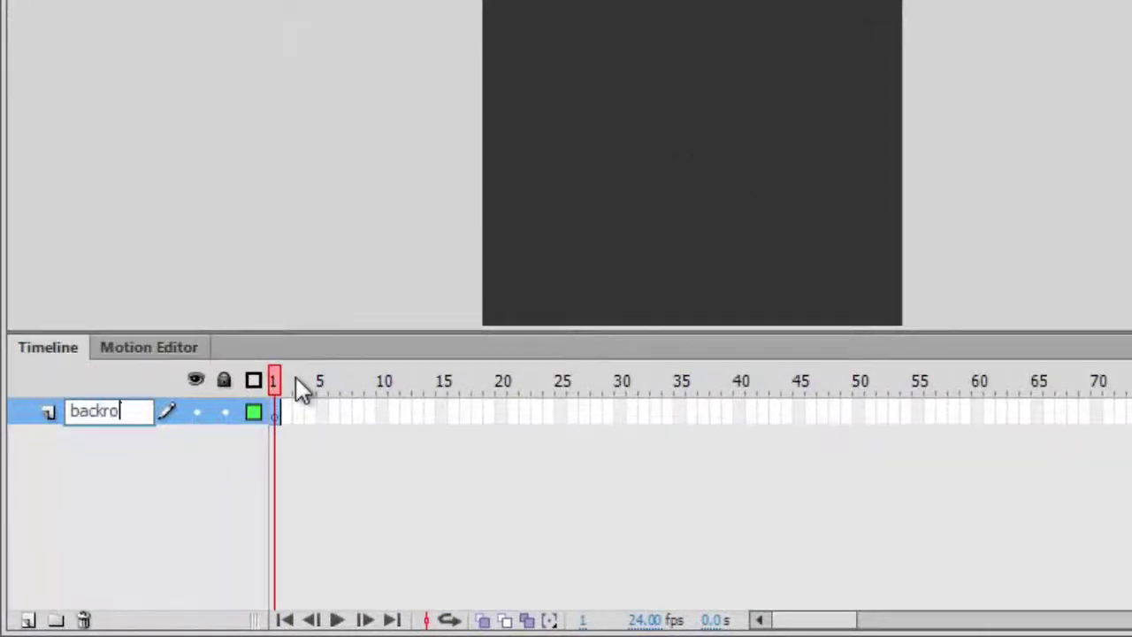
{"action": "type", "text": "und"}
{"action": "key", "text": "Return"}
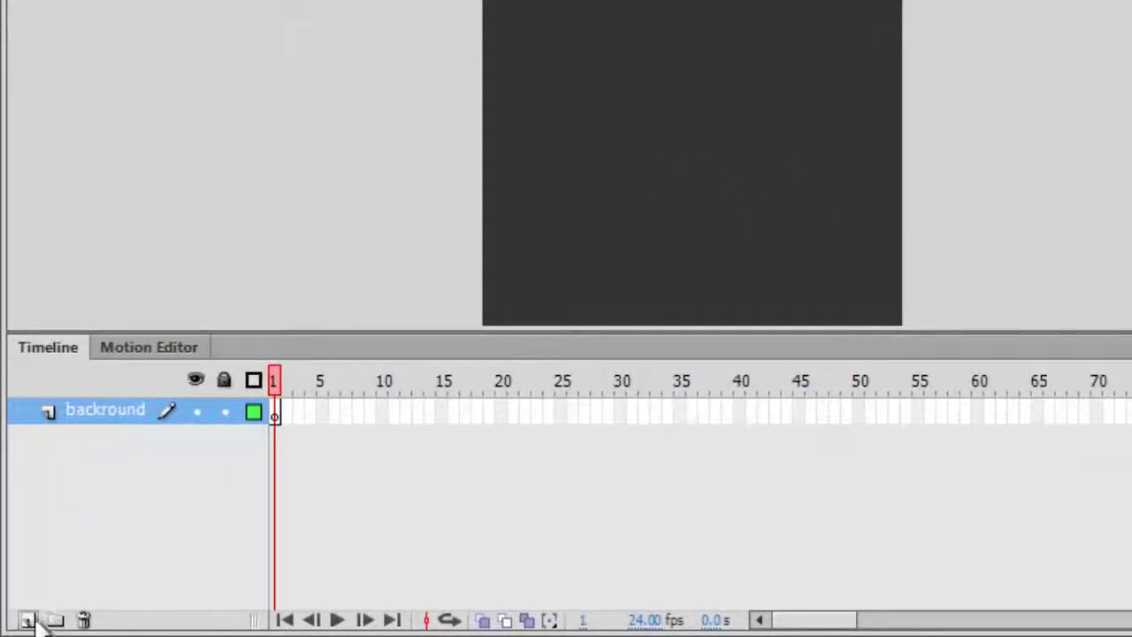
{"action": "left_click", "coordinate": [28, 620]}
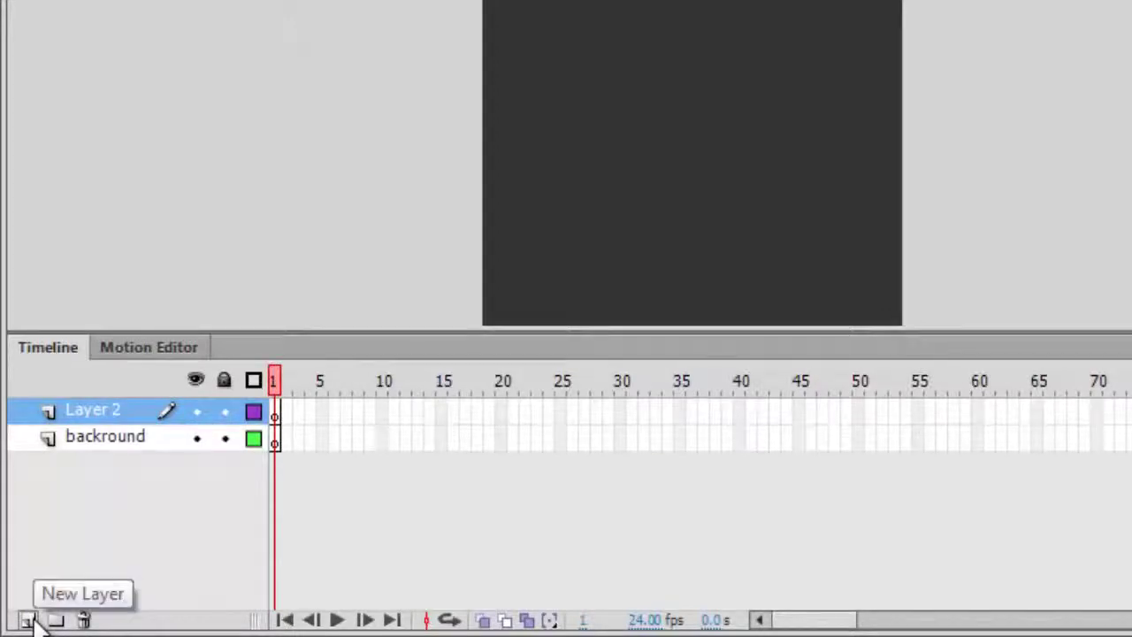
{"action": "double_click", "coordinate": [89, 414]}
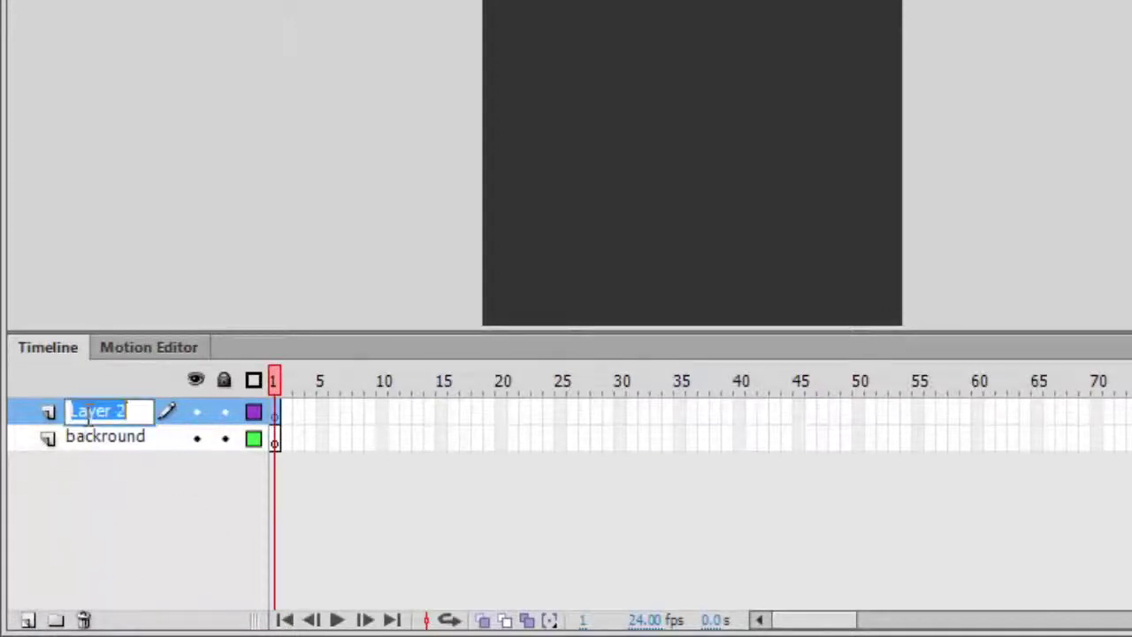
{"action": "type", "text": "im"}
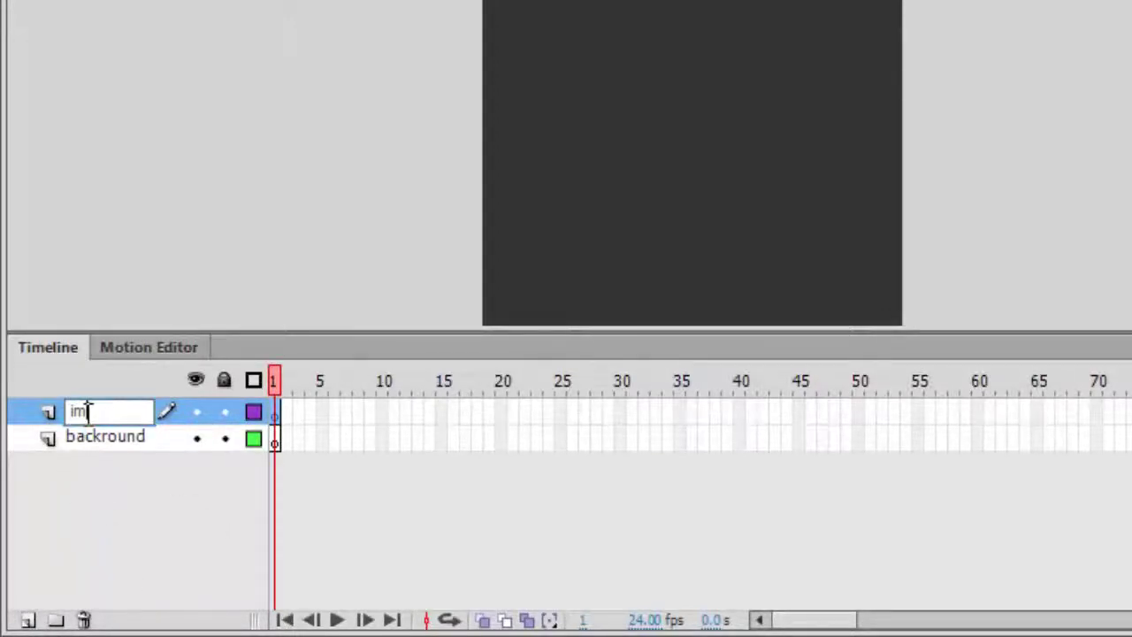
{"action": "type", "text": "ages"}
{"action": "key", "text": "Return"}
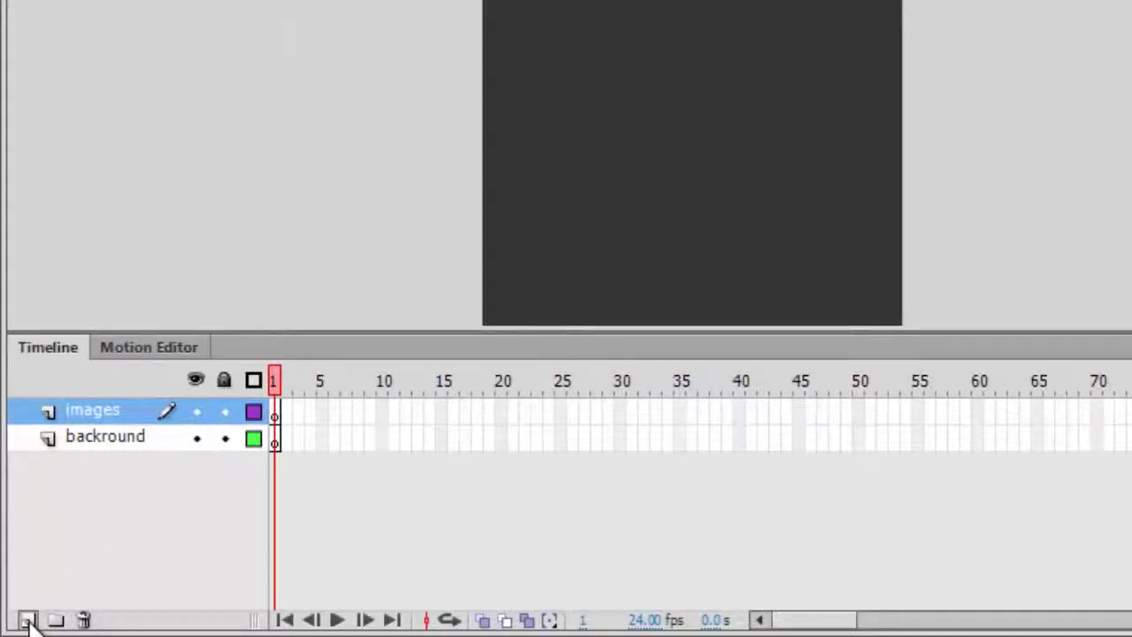
Add a third layer named action on top, then select the images and backround layers
{"action": "left_click", "coordinate": [28, 620]}
{"action": "double_click", "coordinate": [93, 411]}
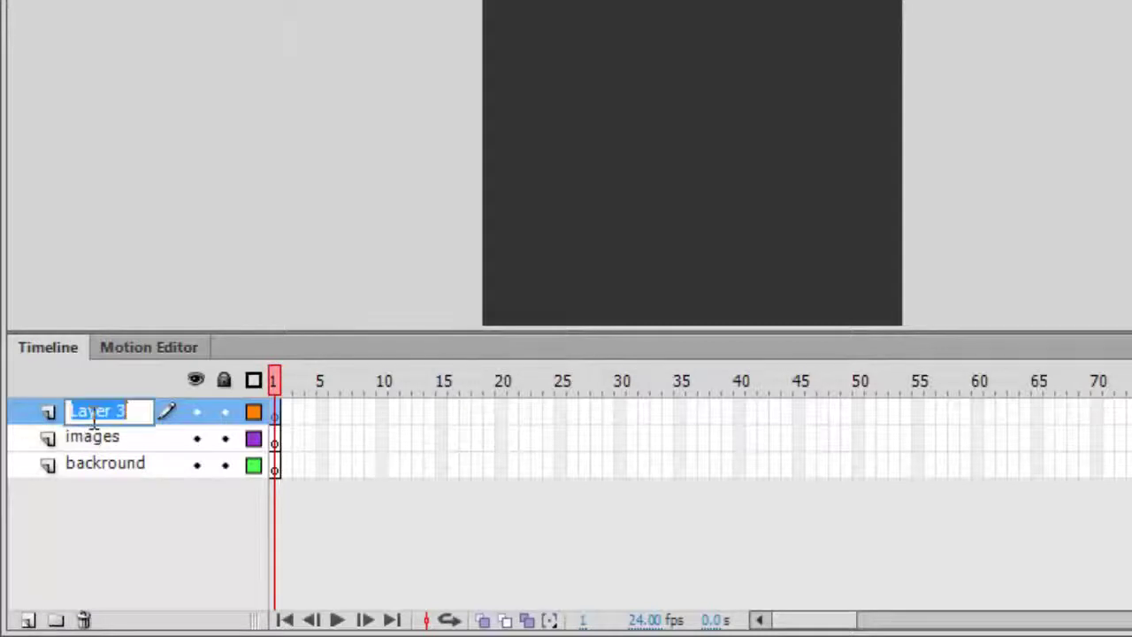
{"action": "type", "text": "action"}
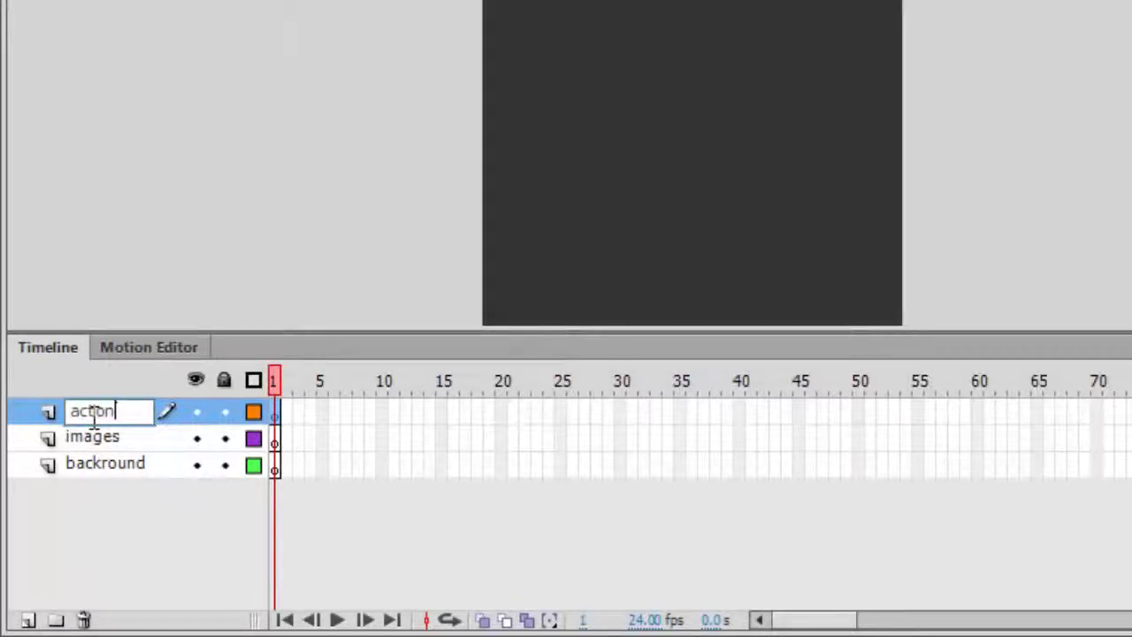
{"action": "key", "text": "Return"}
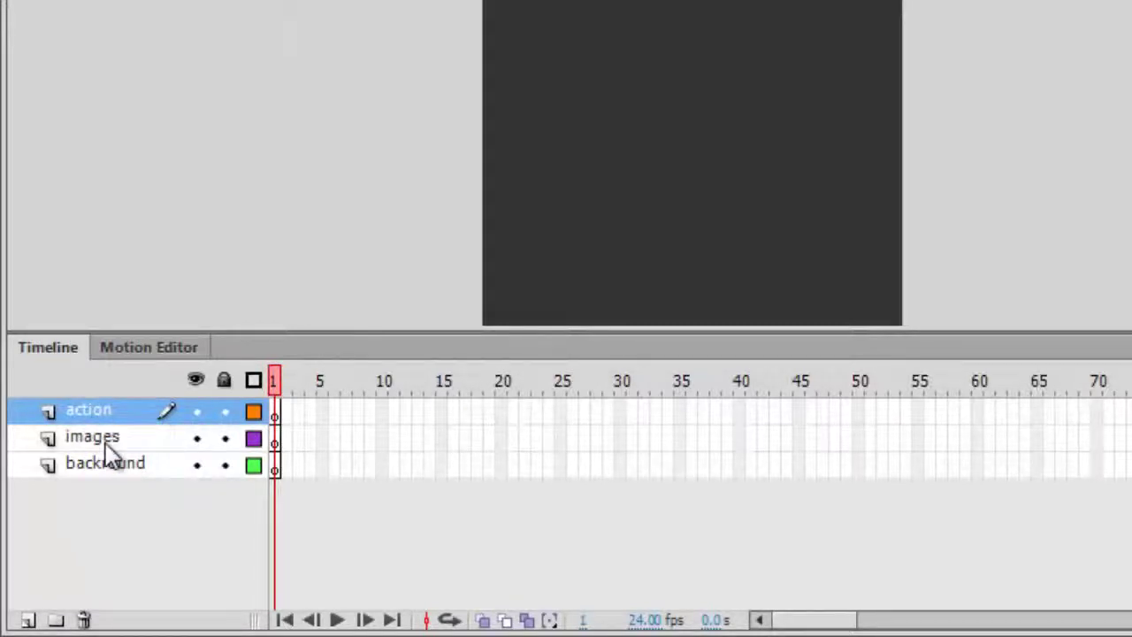
{"action": "left_click", "coordinate": [104, 447]}
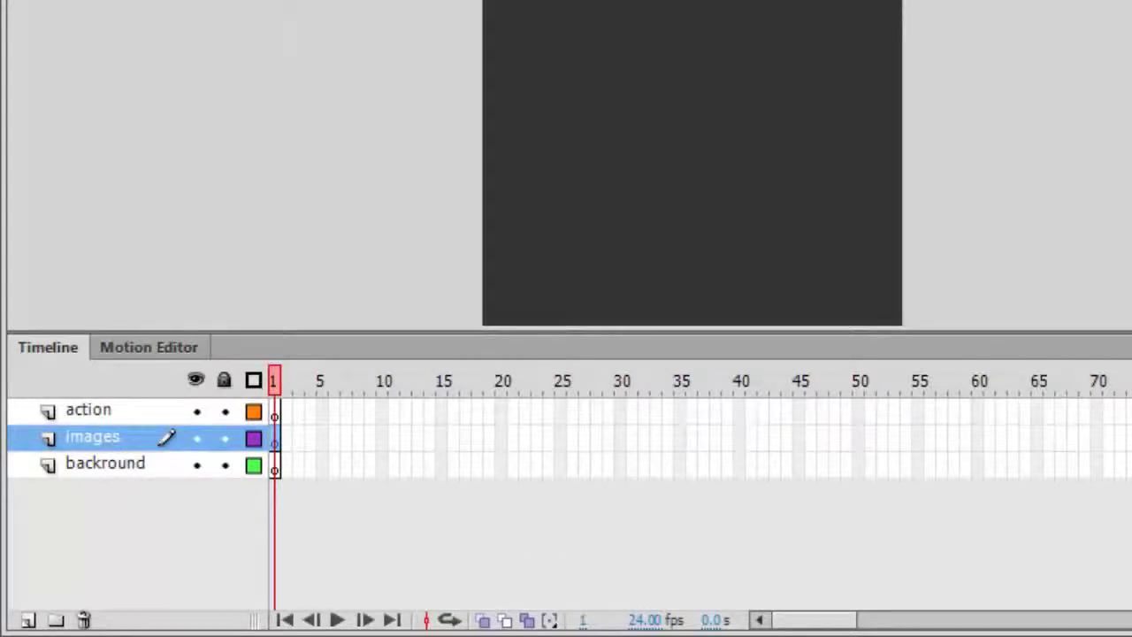
{"action": "key", "text": "ctrl+r"}
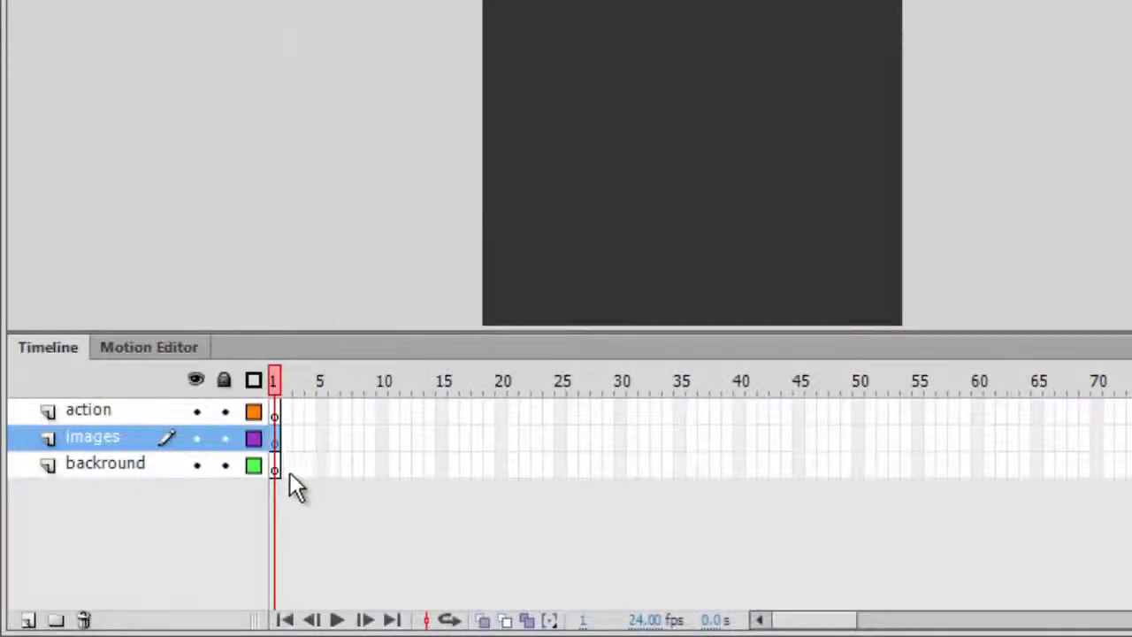
{"action": "left_click", "coordinate": [275, 469]}
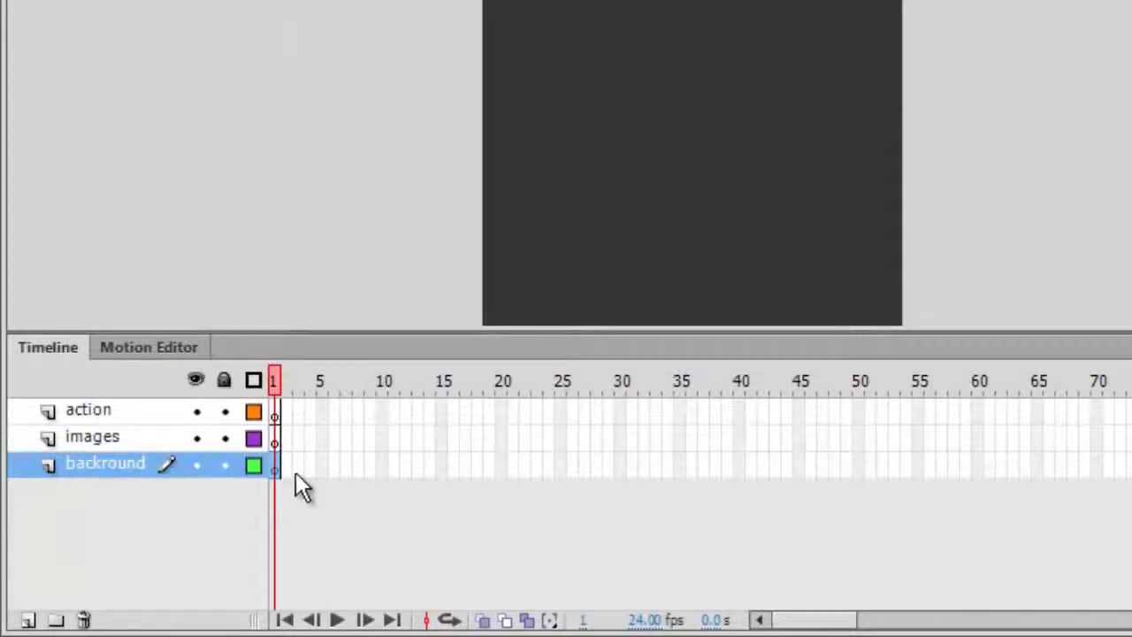
Add a keyframe at backround frame 3 and blank keyframes at images frames 2 and 3
{"action": "right_click", "coordinate": [298, 473]}
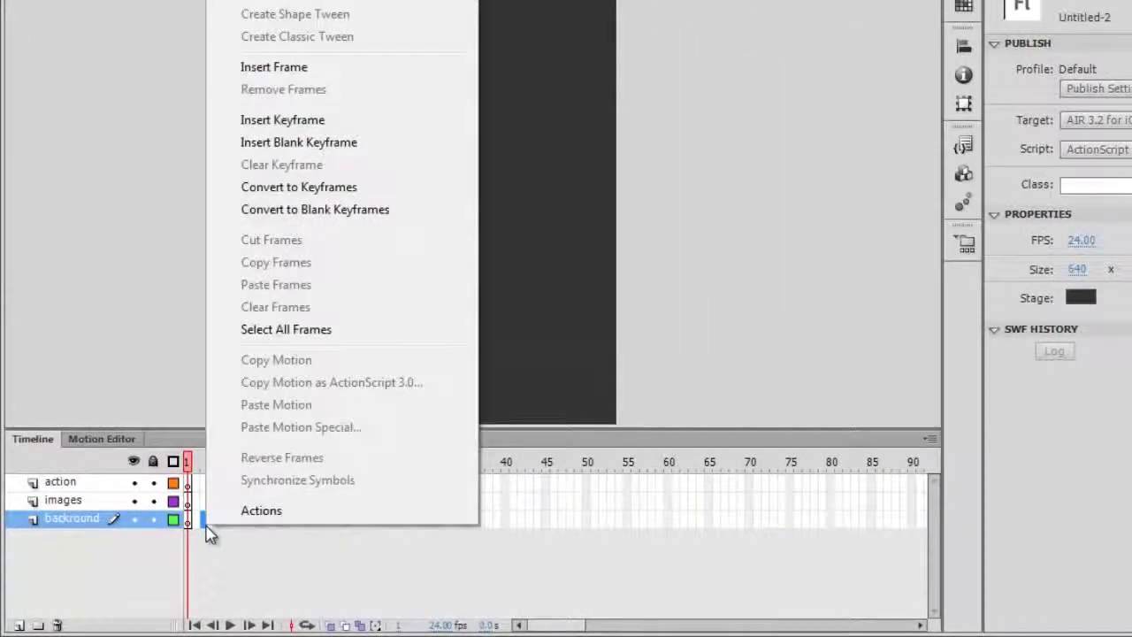
{"action": "left_click", "coordinate": [345, 124]}
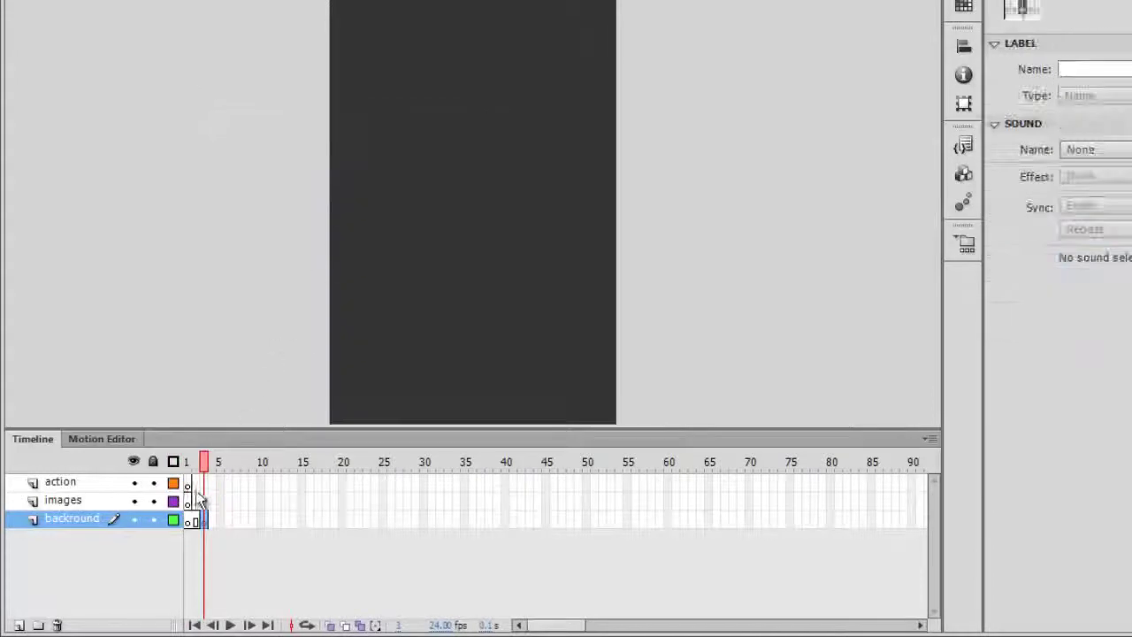
{"action": "left_click", "coordinate": [88, 502]}
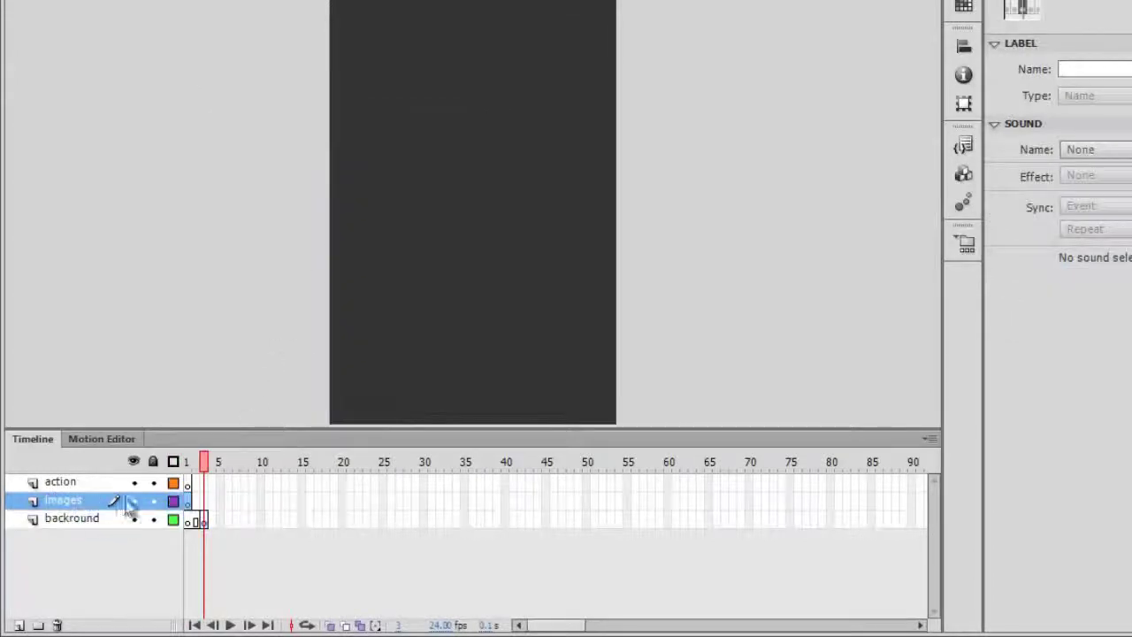
{"action": "left_click", "coordinate": [196, 510]}
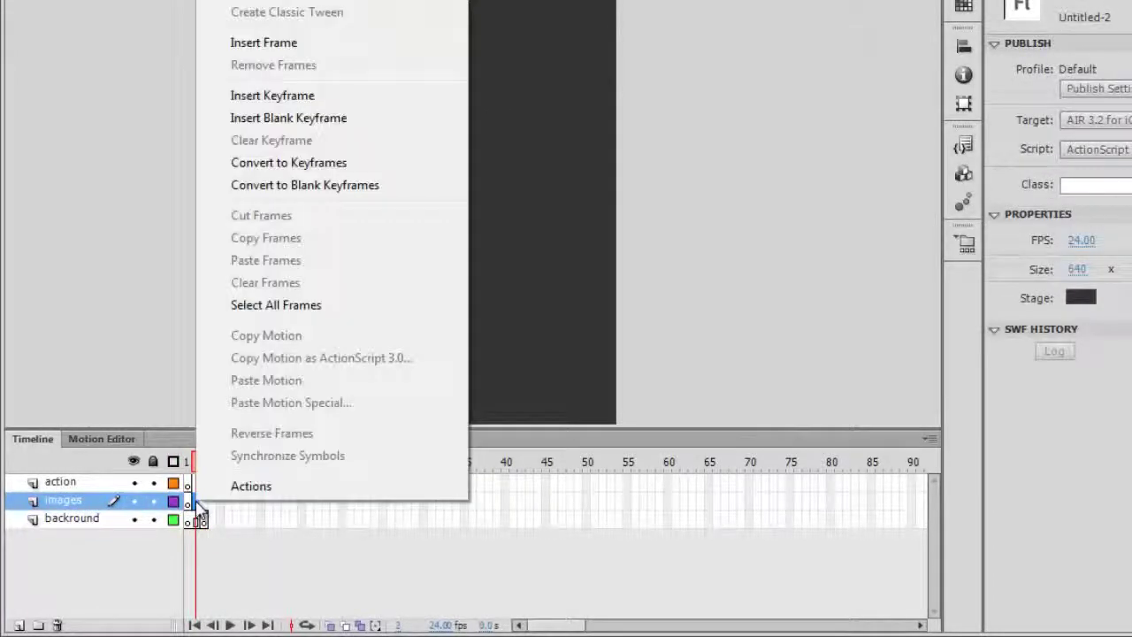
{"action": "right_click", "coordinate": [200, 511]}
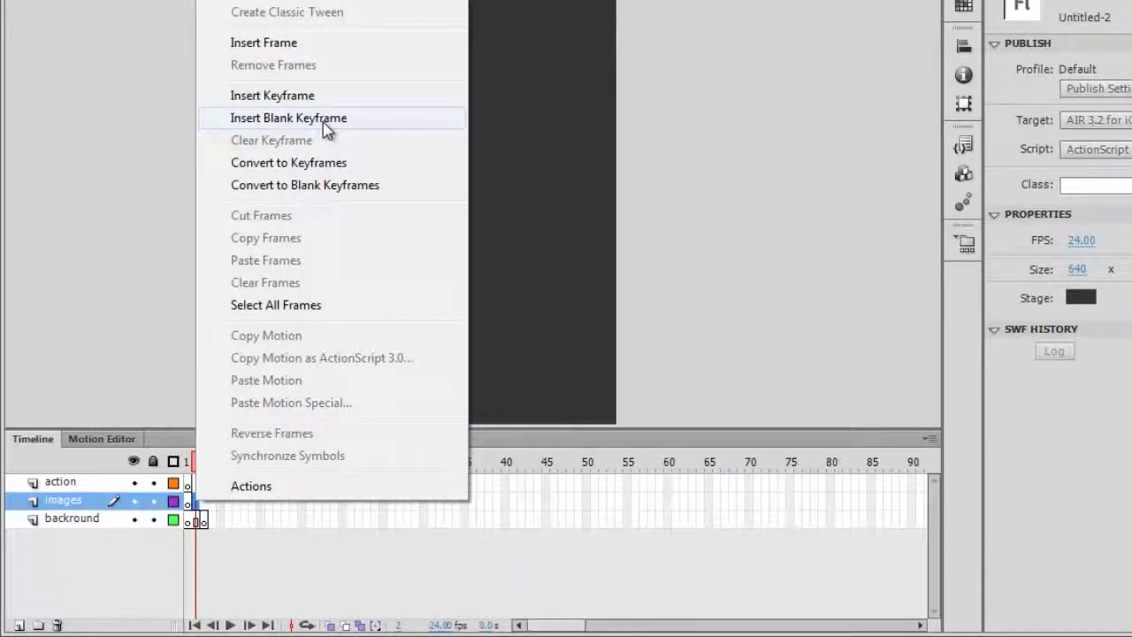
{"action": "left_click", "coordinate": [324, 128]}
{"action": "left_click", "coordinate": [210, 509]}
{"action": "right_click", "coordinate": [209, 509]}
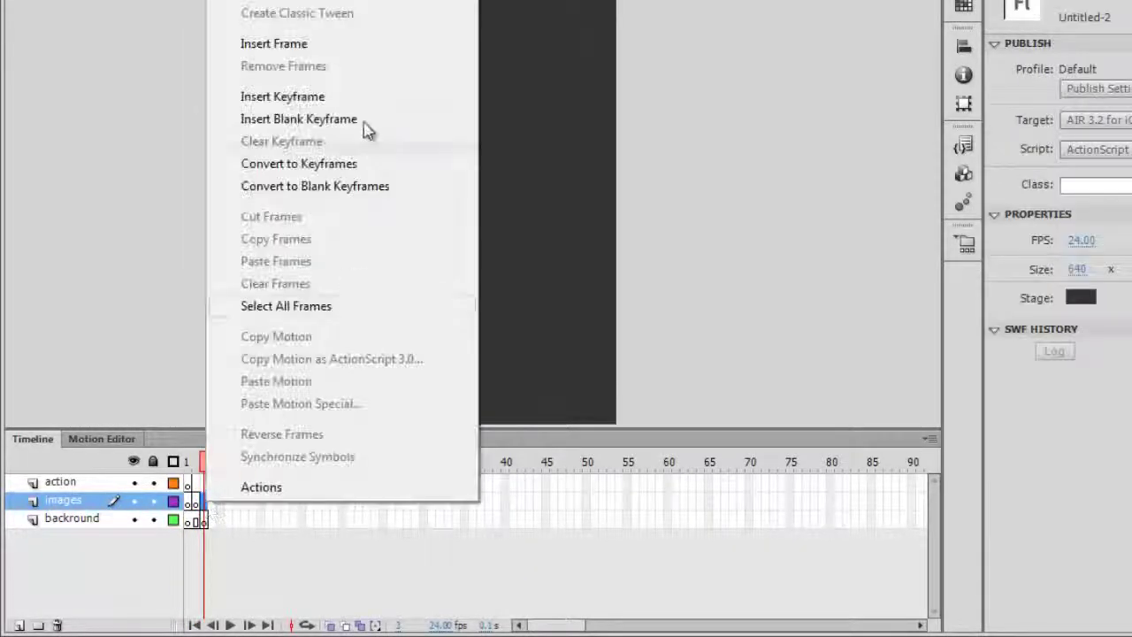
{"action": "left_click", "coordinate": [357, 120]}
{"action": "left_click", "coordinate": [197, 462]}
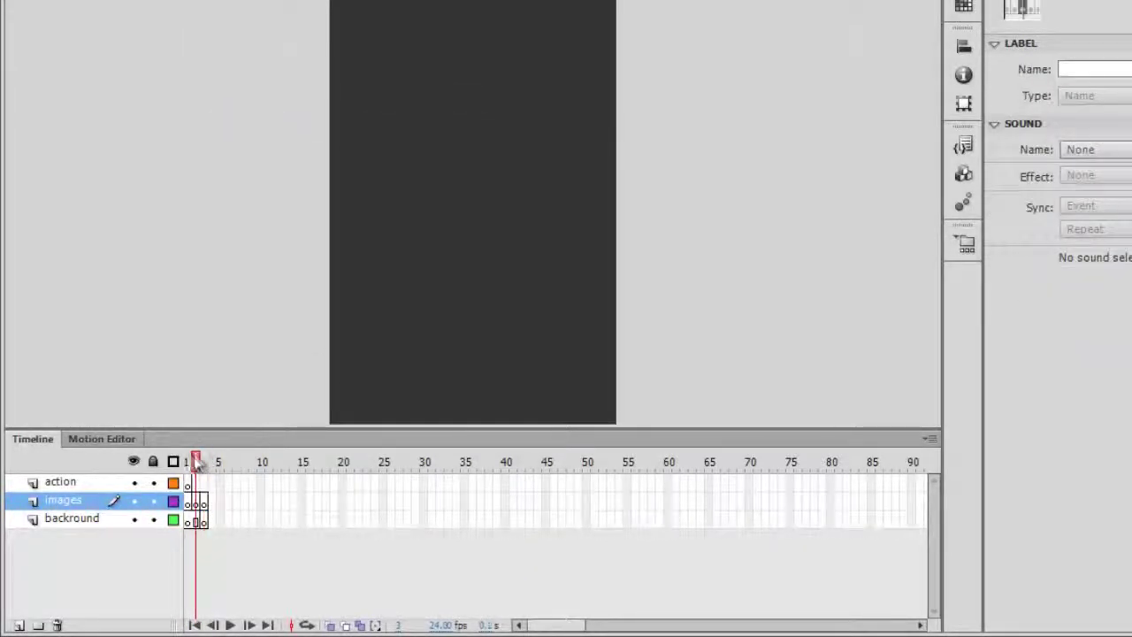
{"action": "left_click_drag", "start_coordinate": [196, 461], "coordinate": [185, 460]}
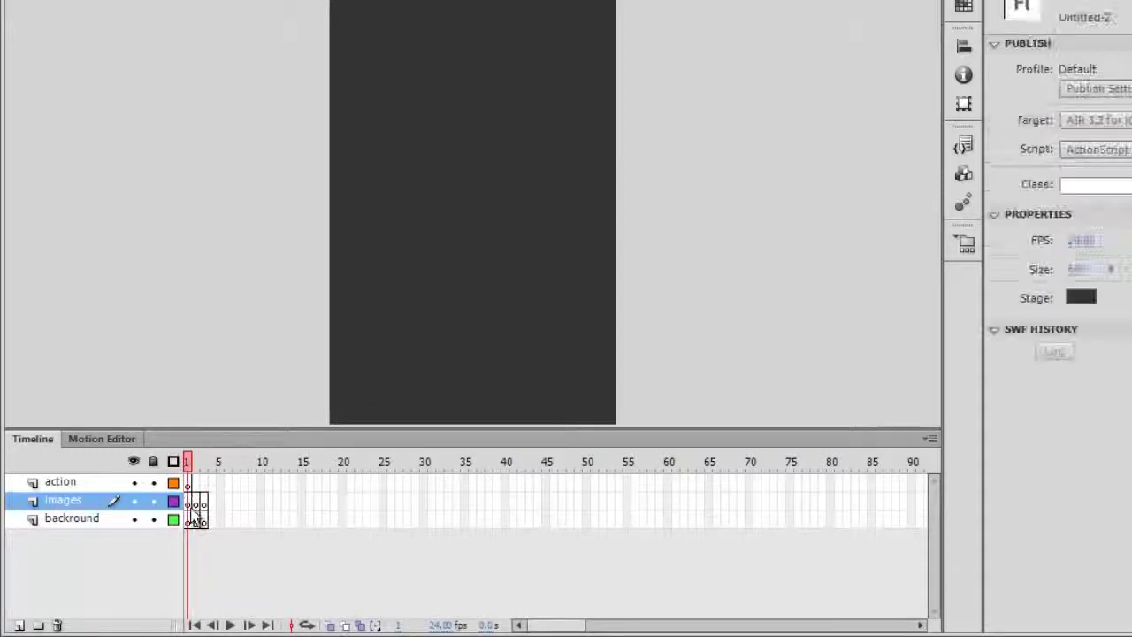
Insert a keyframe at frame 3 of the action layer and select the images layer's first frame
{"action": "left_click", "coordinate": [203, 482]}
{"action": "right_click", "coordinate": [203, 482]}
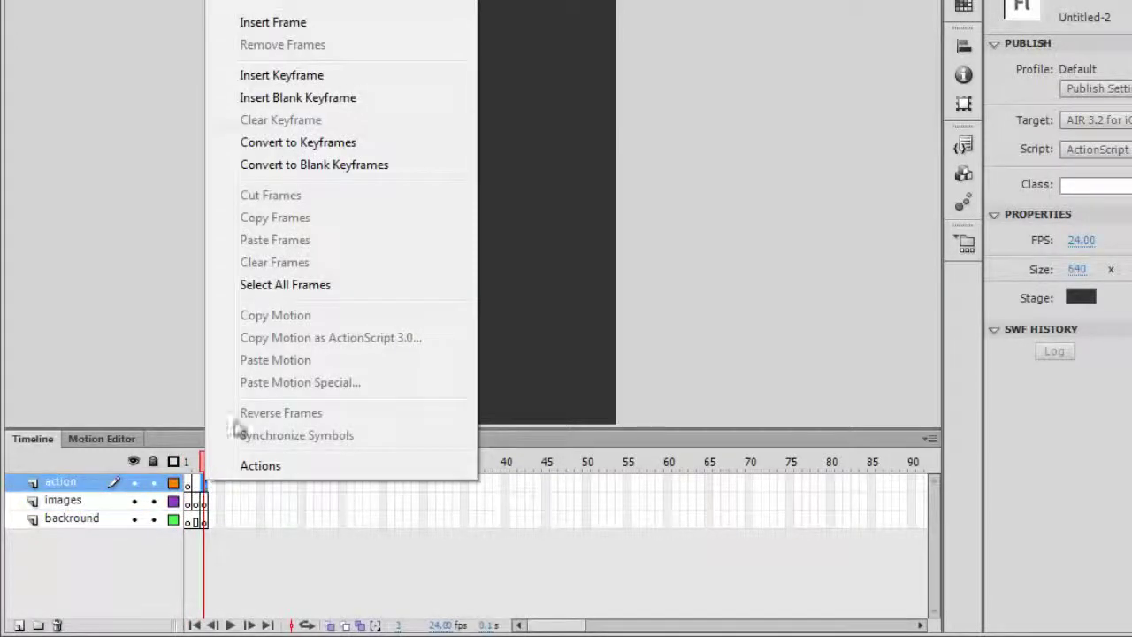
{"action": "left_click", "coordinate": [336, 78]}
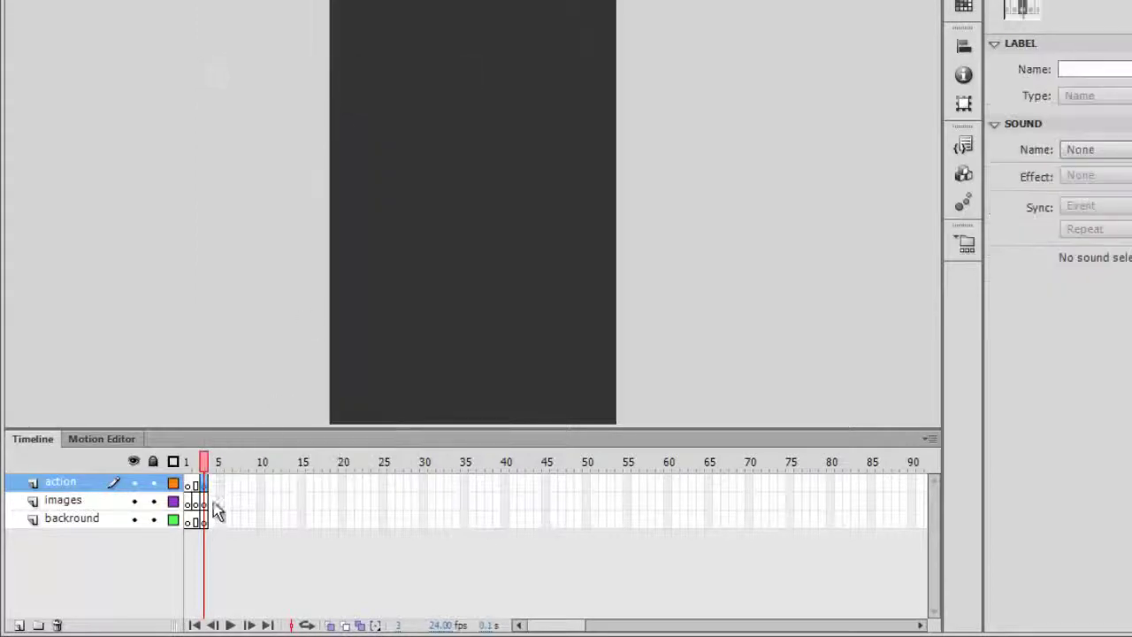
{"action": "left_click", "coordinate": [187, 461]}
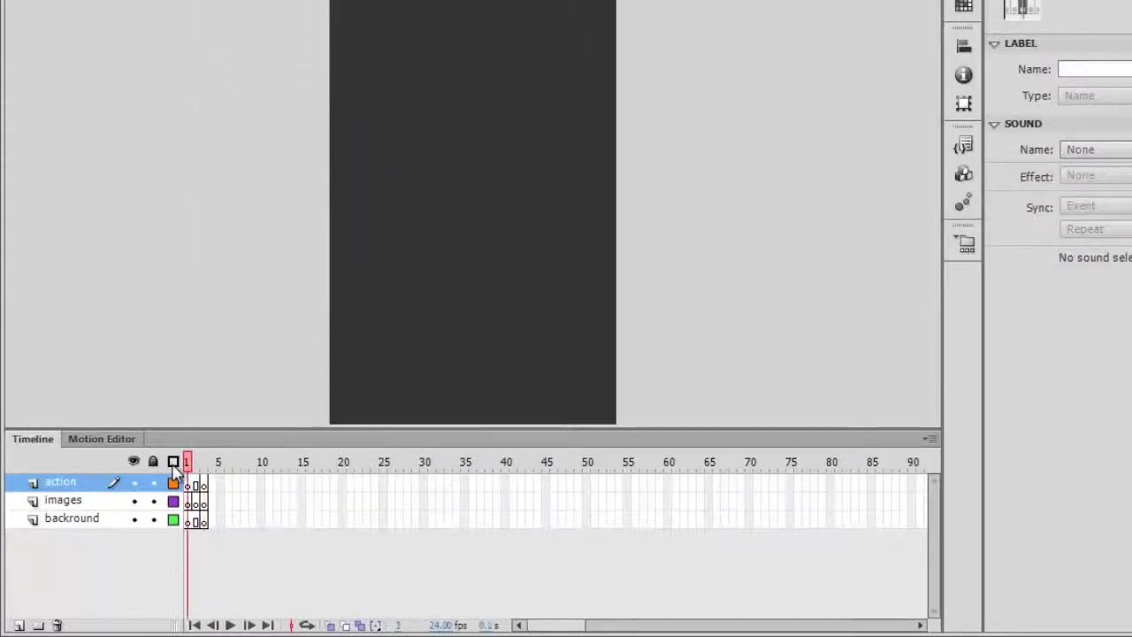
{"action": "left_click", "coordinate": [94, 501]}
{"action": "mouse_move", "coordinate": [201, 521]}
{"action": "left_mouse_down"}
{"action": "mouse_move", "coordinate": [189, 501]}
{"action": "mouse_move", "coordinate": [194, 511]}
{"action": "left_mouse_up"}
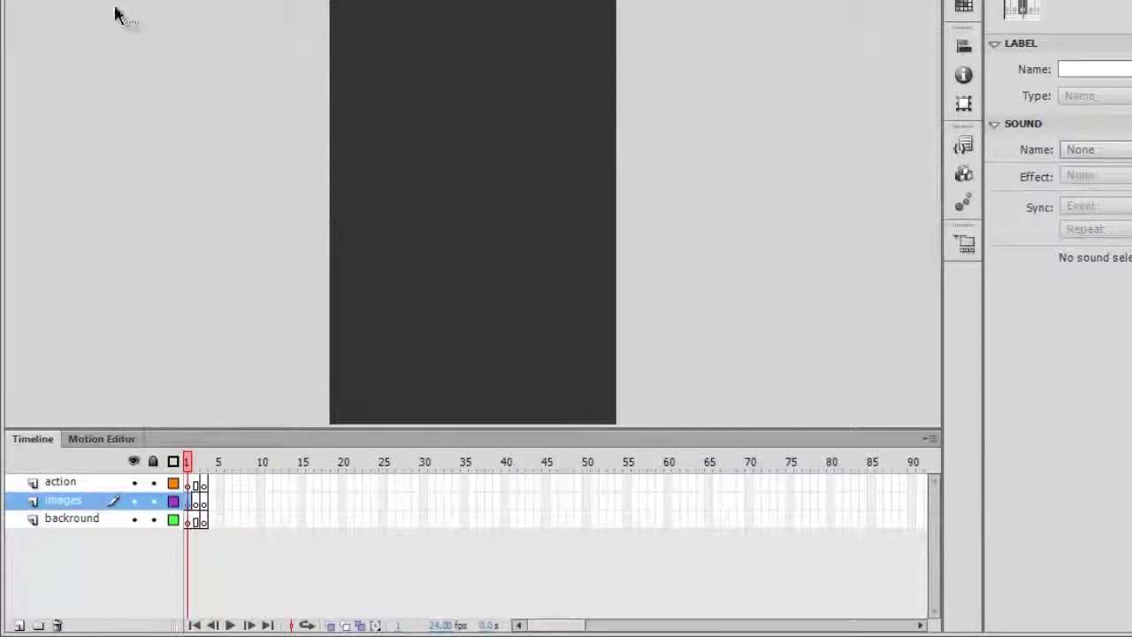
{"action": "left_click", "coordinate": [53, 15]}
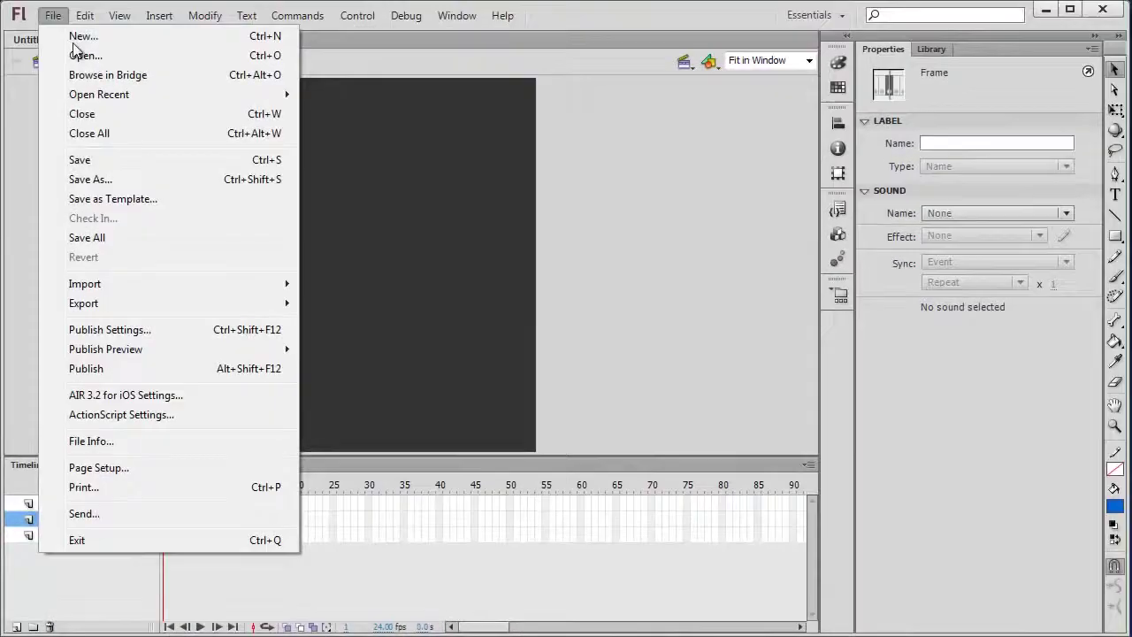
Import IMG_0073.JPG to the stage on frame 1, declining the image-sequence import
{"action": "mouse_move", "coordinate": [274, 292]}
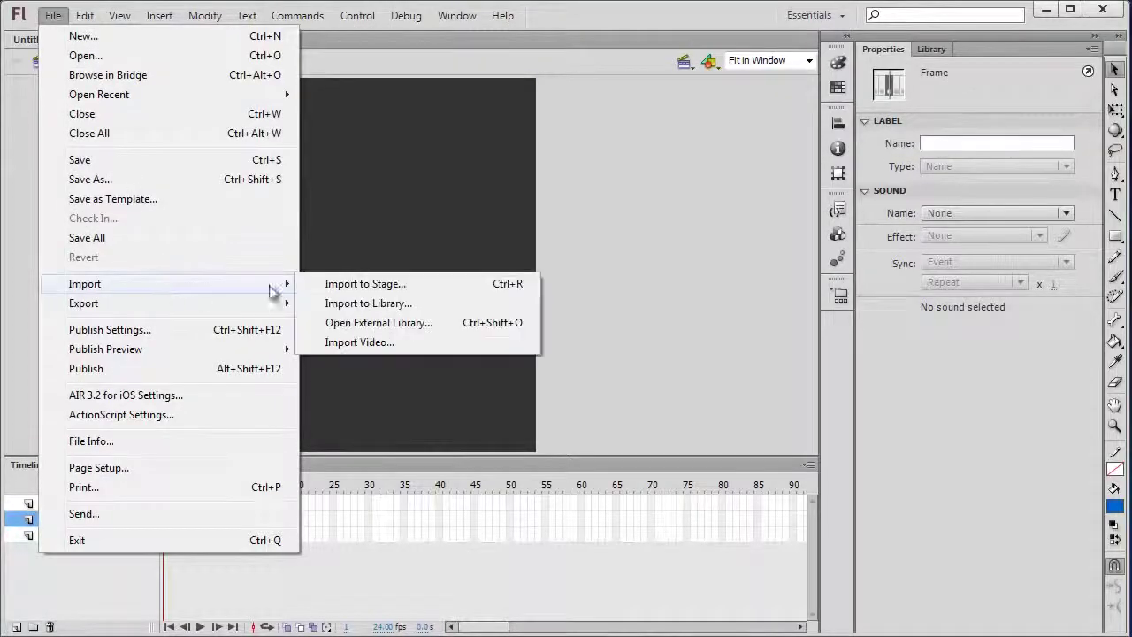
{"action": "left_click", "coordinate": [483, 289]}
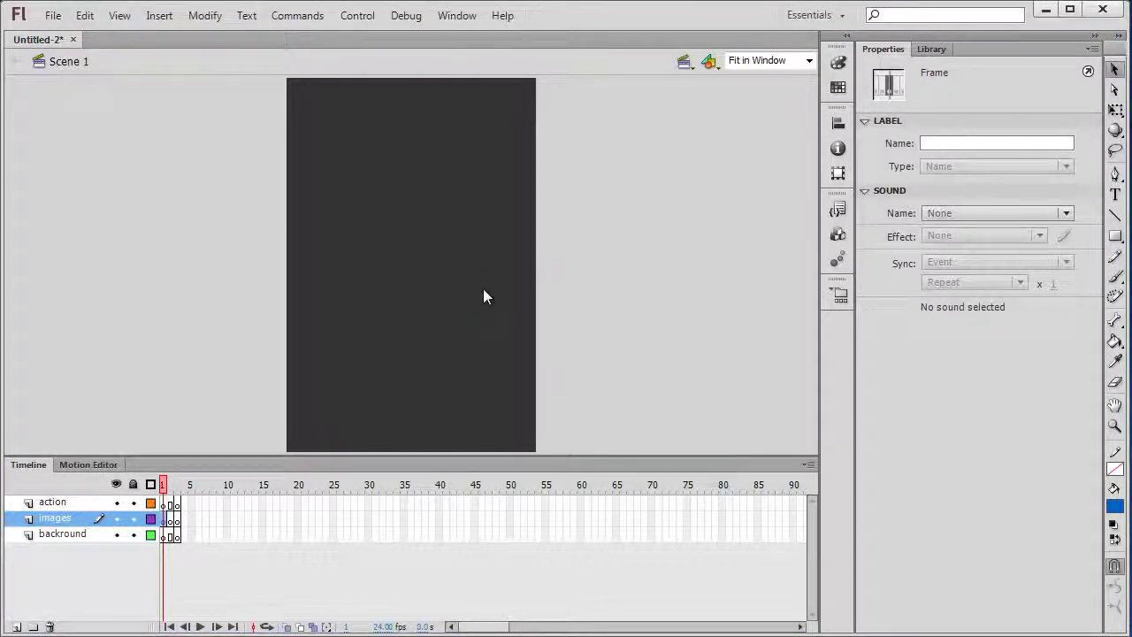
{"action": "key", "text": "ctrl+r"}
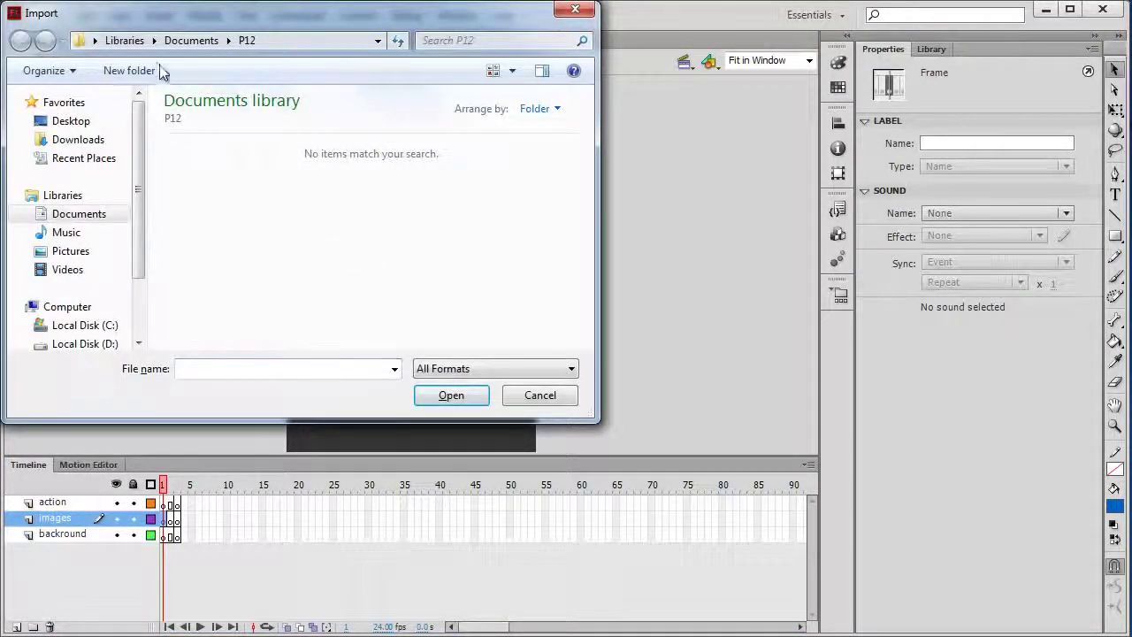
{"action": "left_click", "coordinate": [191, 40]}
{"action": "left_click", "coordinate": [550, 172]}
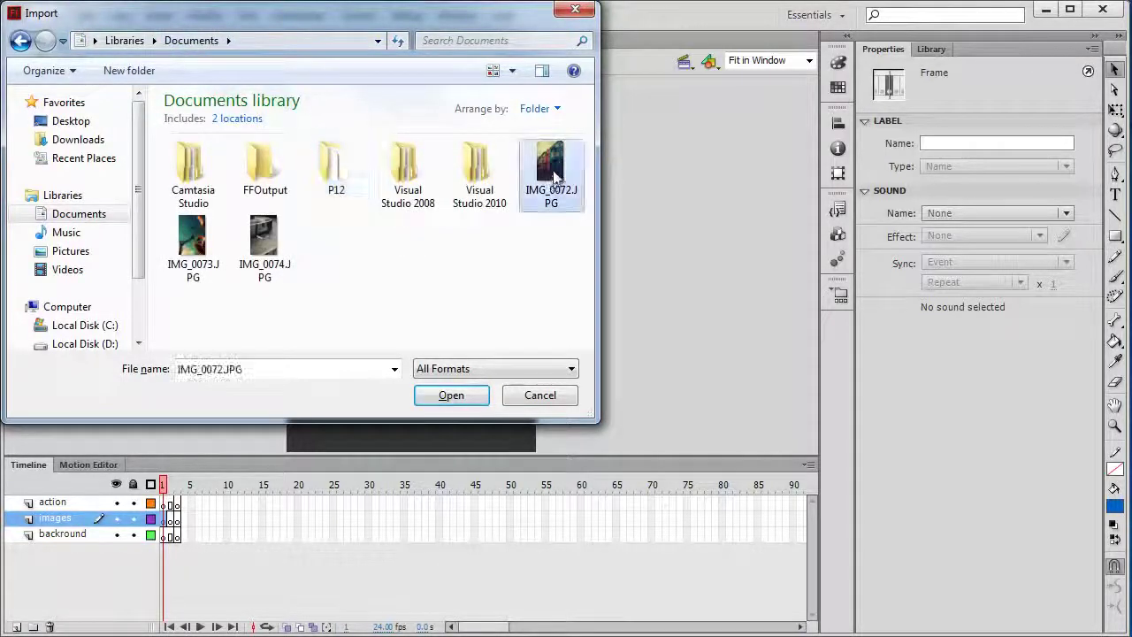
{"action": "double_click", "coordinate": [193, 241]}
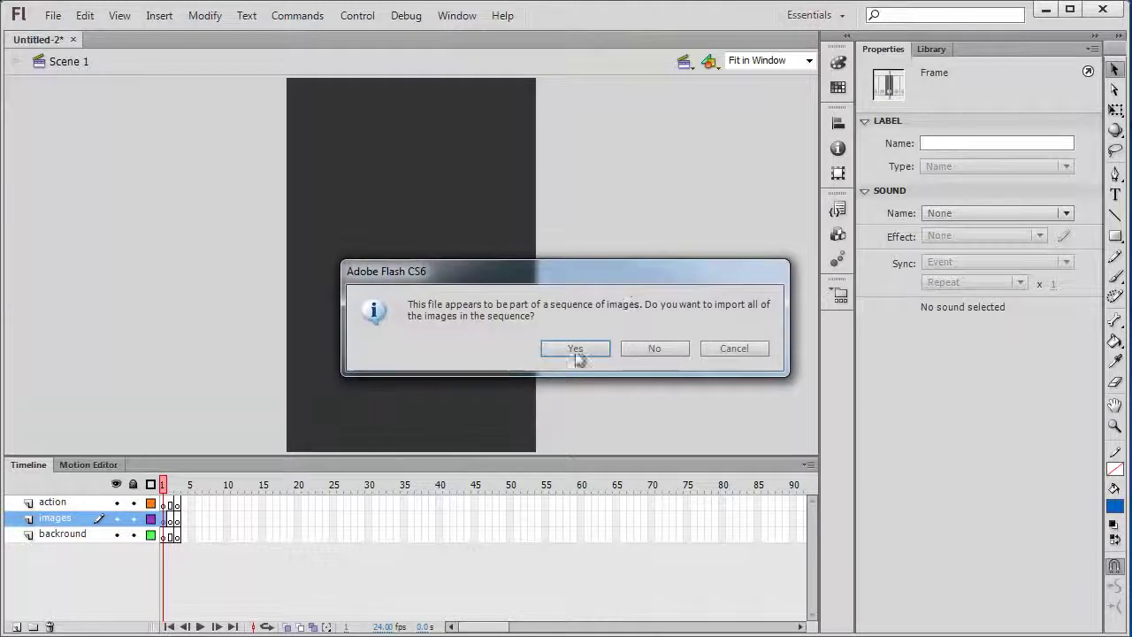
{"action": "left_click_drag", "start_coordinate": [608, 283], "coordinate": [648, 275]}
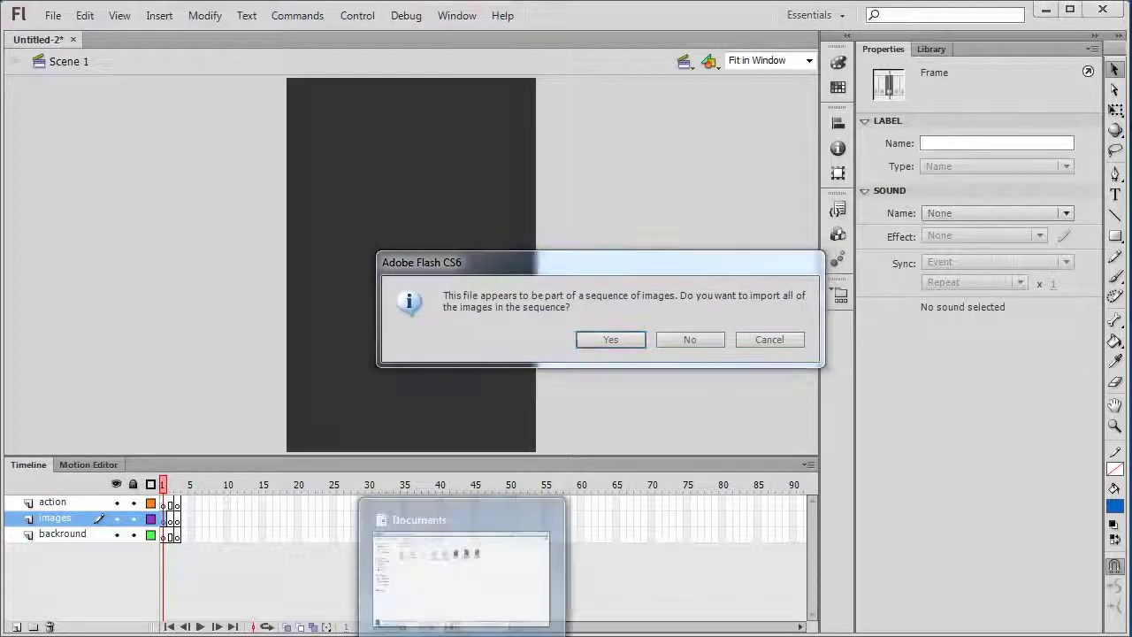
{"action": "left_click", "coordinate": [455, 569]}
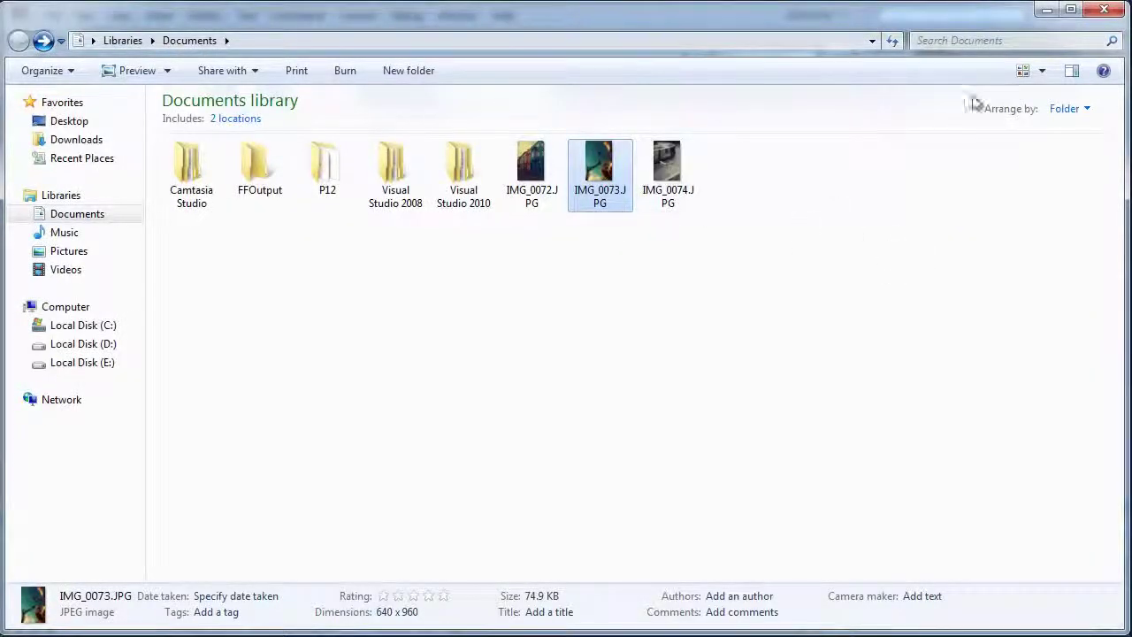
{"action": "left_click", "coordinate": [1046, 9]}
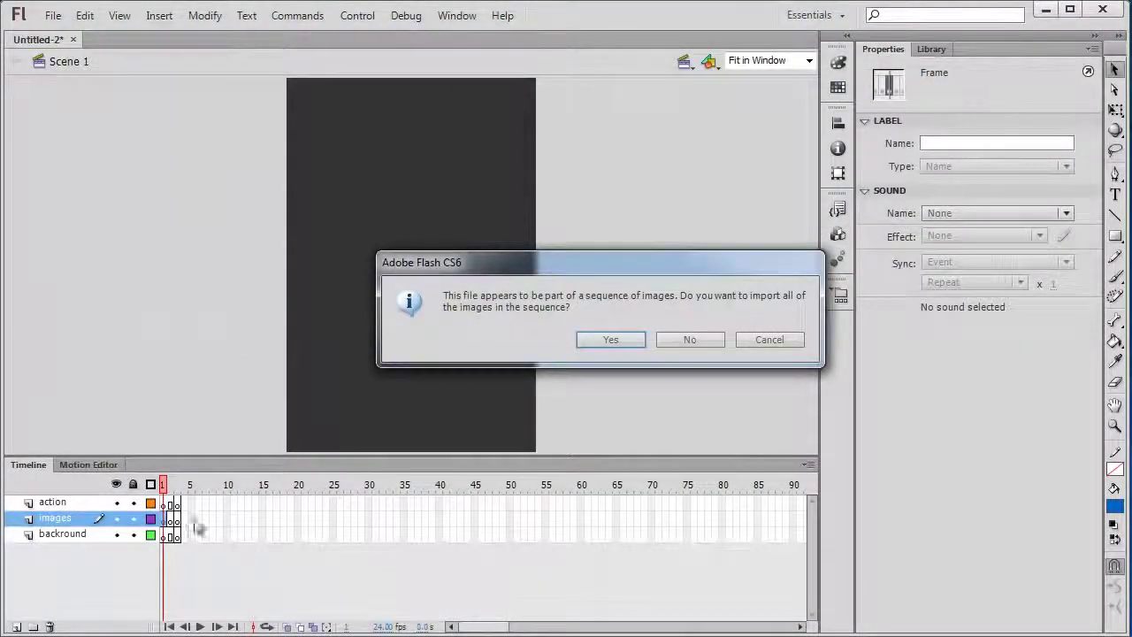
{"action": "left_click", "coordinate": [701, 339]}
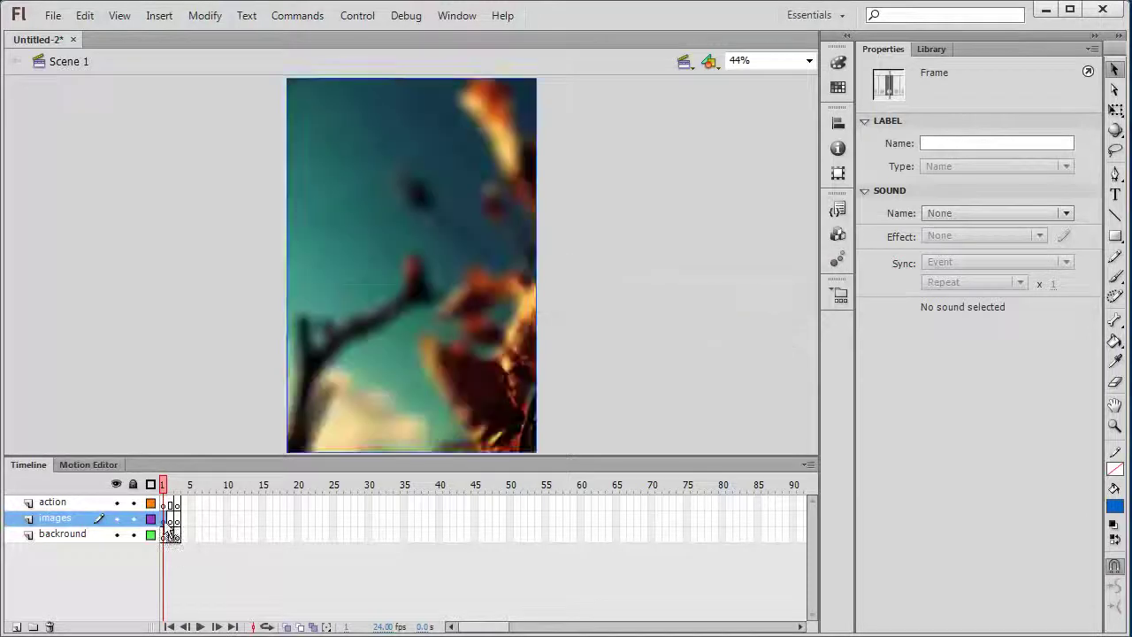
Import IMG_0072.JPG into frame 2 and IMG_0074.JPG into frame 3, declining sequence imports
{"action": "left_click", "coordinate": [173, 522]}
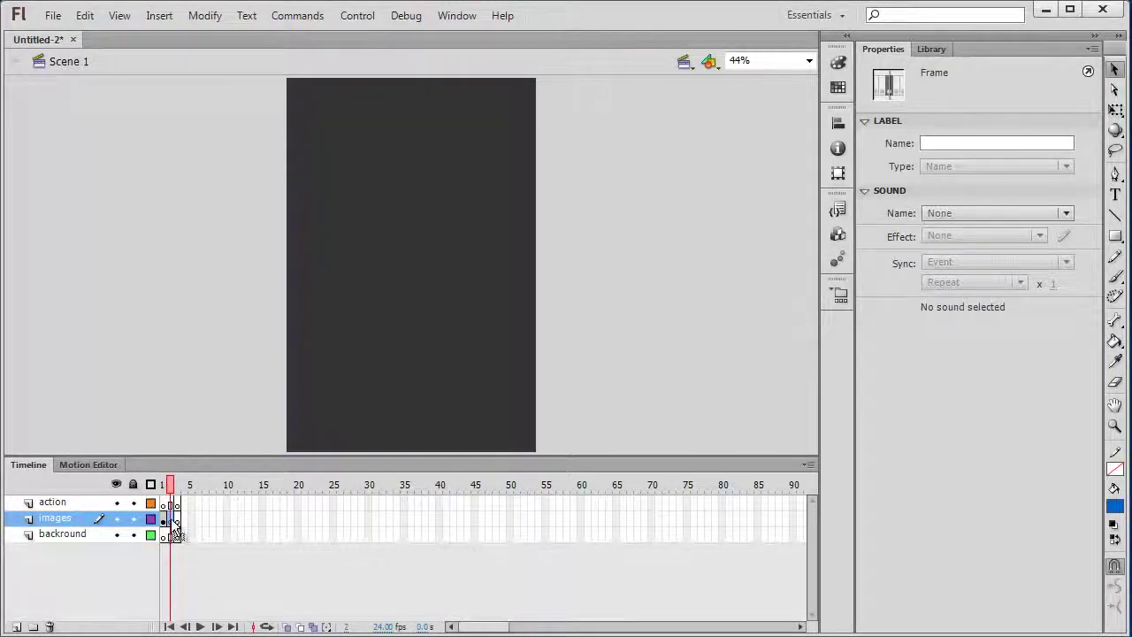
{"action": "key", "text": "ctrl+r"}
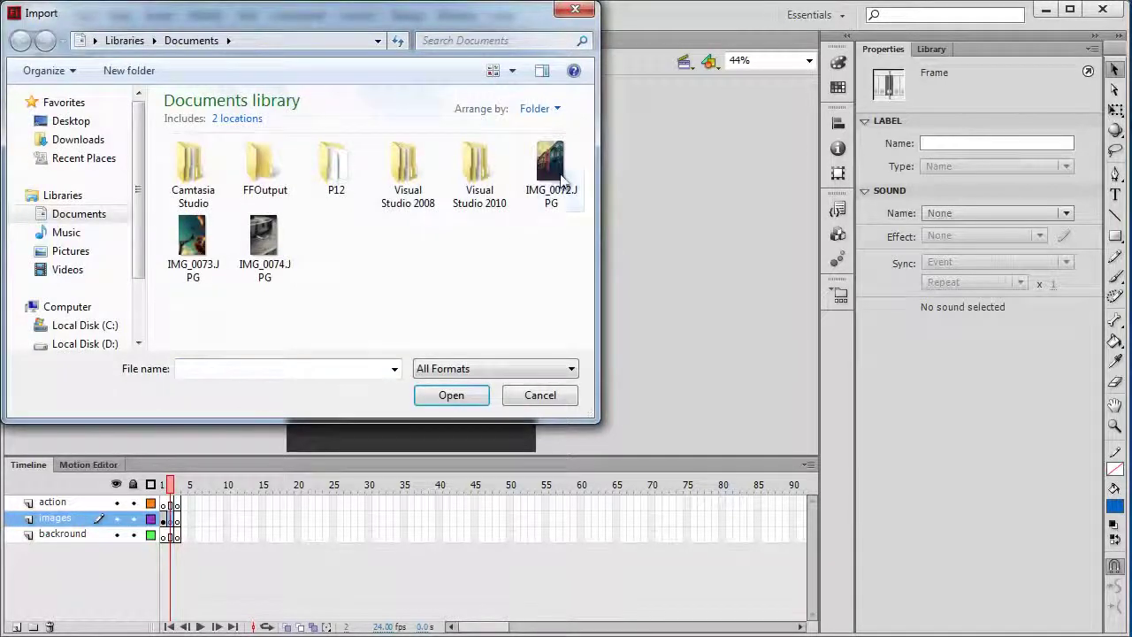
{"action": "double_click", "coordinate": [561, 181]}
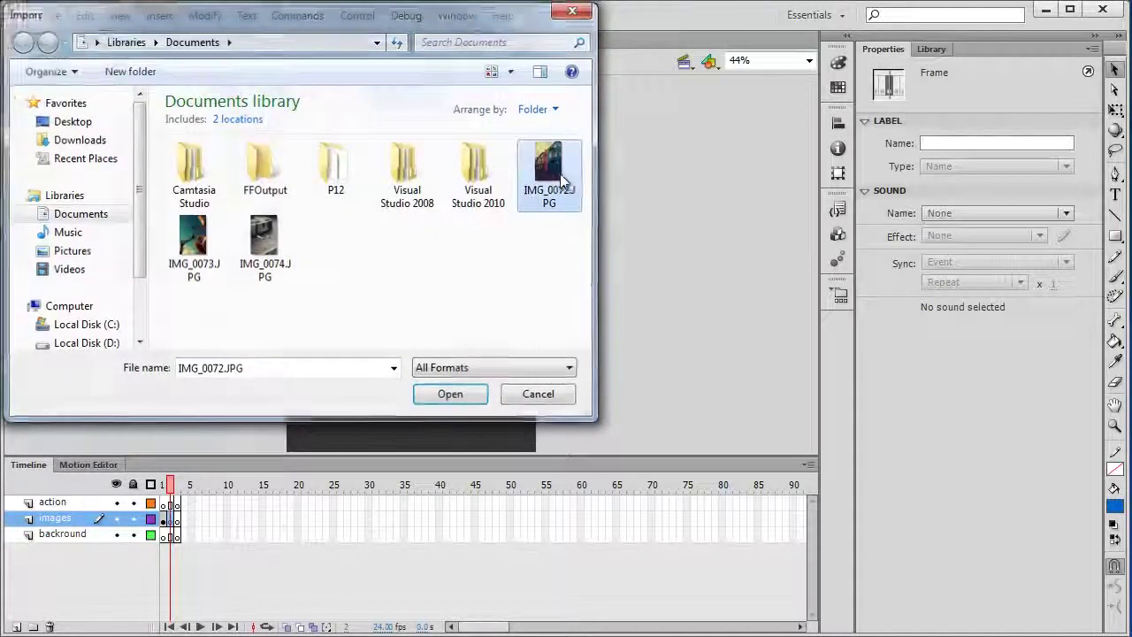
{"action": "left_click", "coordinate": [652, 362]}
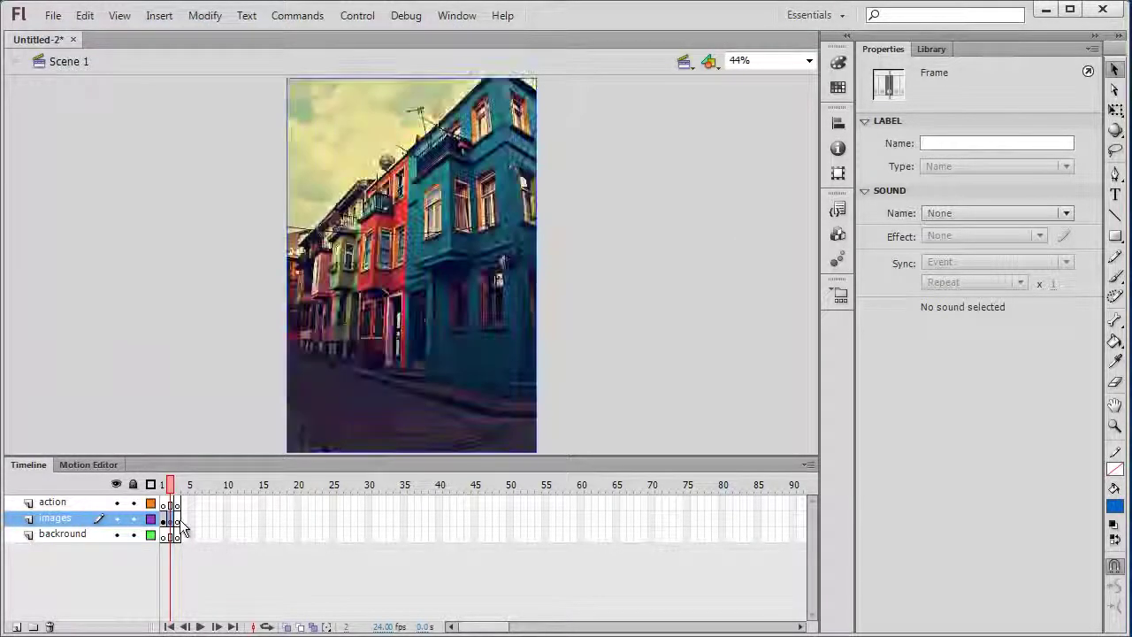
{"action": "left_click", "coordinate": [177, 519]}
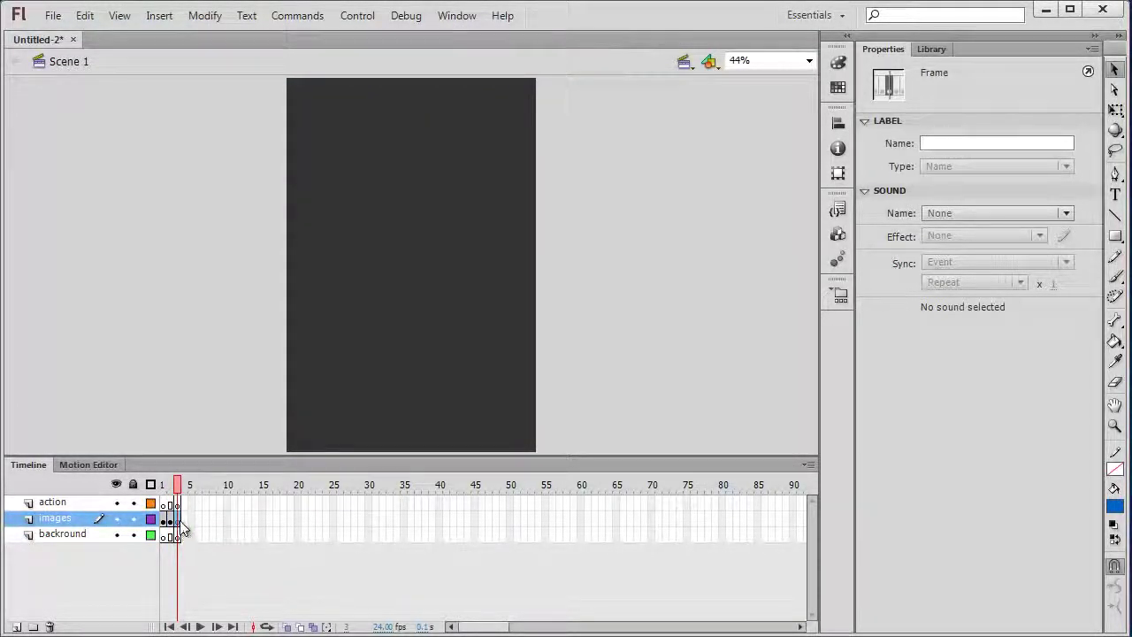
{"action": "key", "text": "ctrl+r"}
{"action": "left_click", "coordinate": [245, 259]}
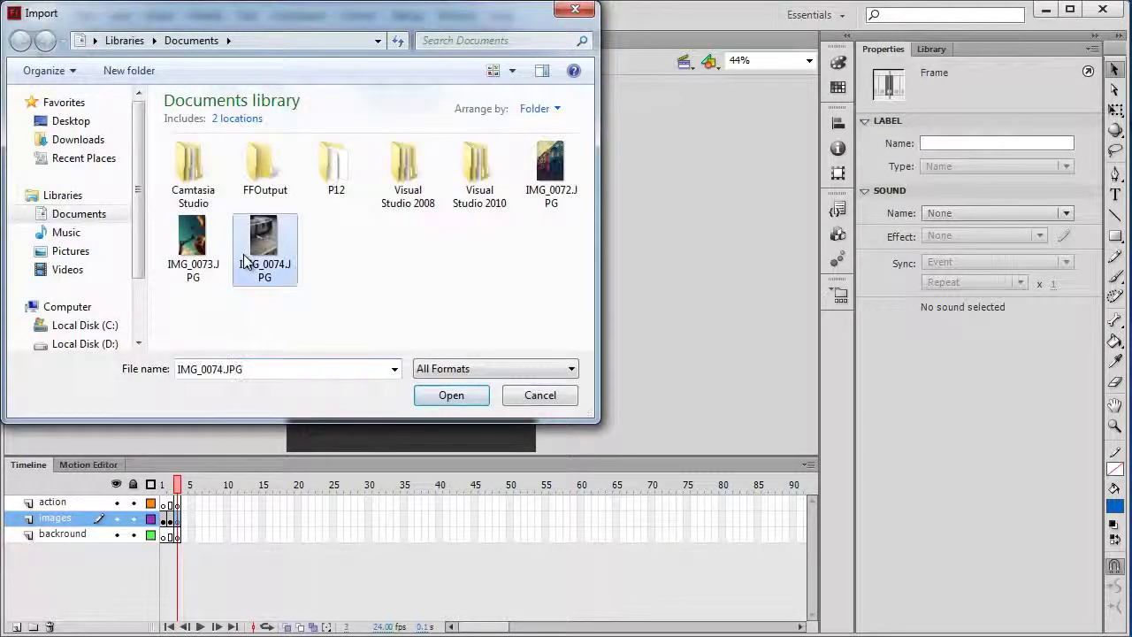
{"action": "double_click", "coordinate": [245, 259]}
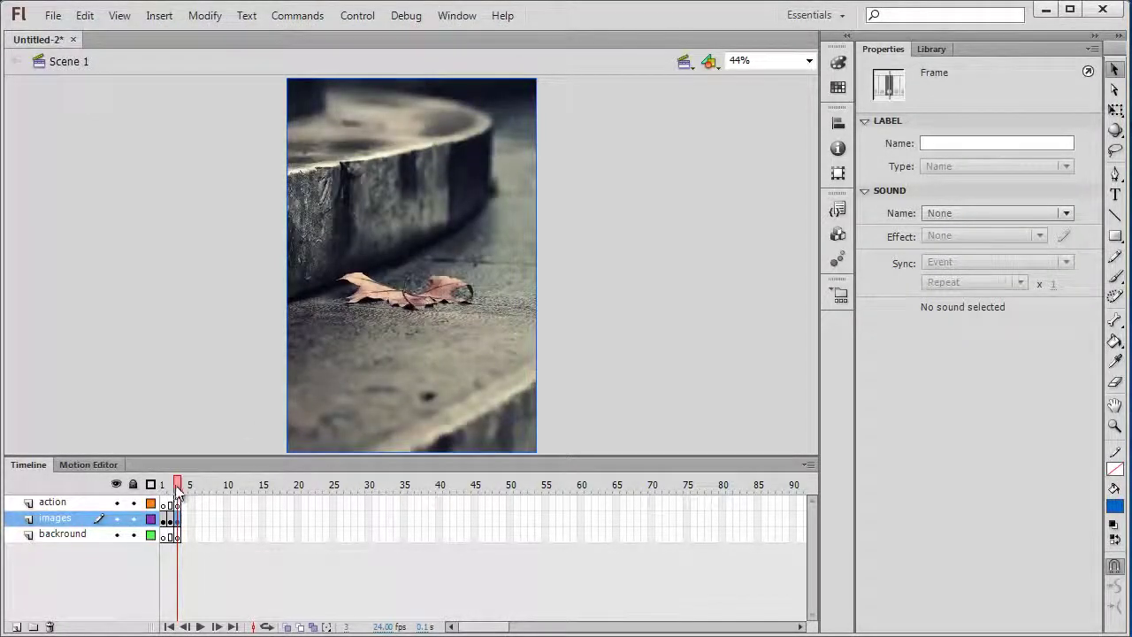
{"action": "left_click_drag", "start_coordinate": [177, 492], "coordinate": [162, 493]}
{"action": "left_click", "coordinate": [168, 378]}
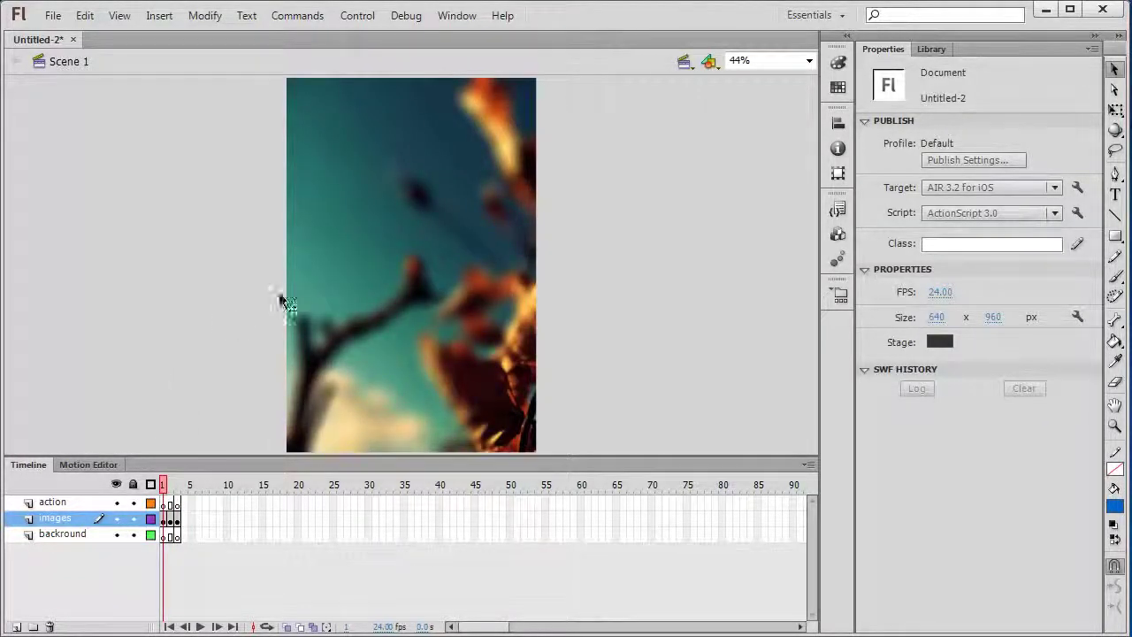
With the action layer selected, insert the Mobile Actions snippet 'Swipe to Go to Next/Previous Frame and Stop'
{"action": "left_click", "coordinate": [66, 504]}
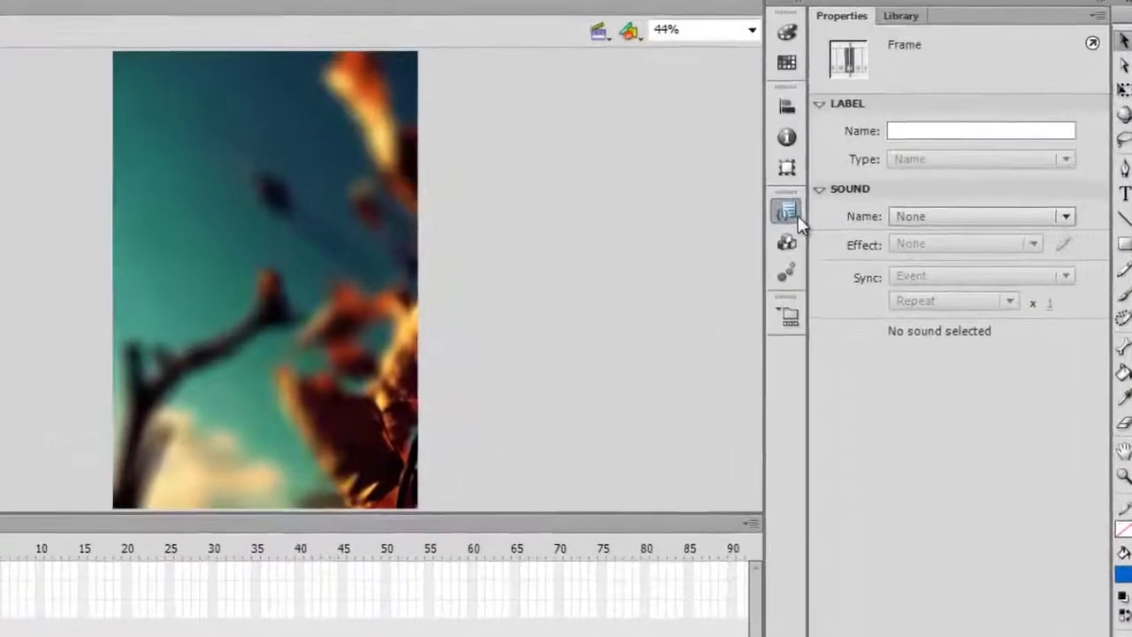
{"action": "left_click", "coordinate": [840, 211]}
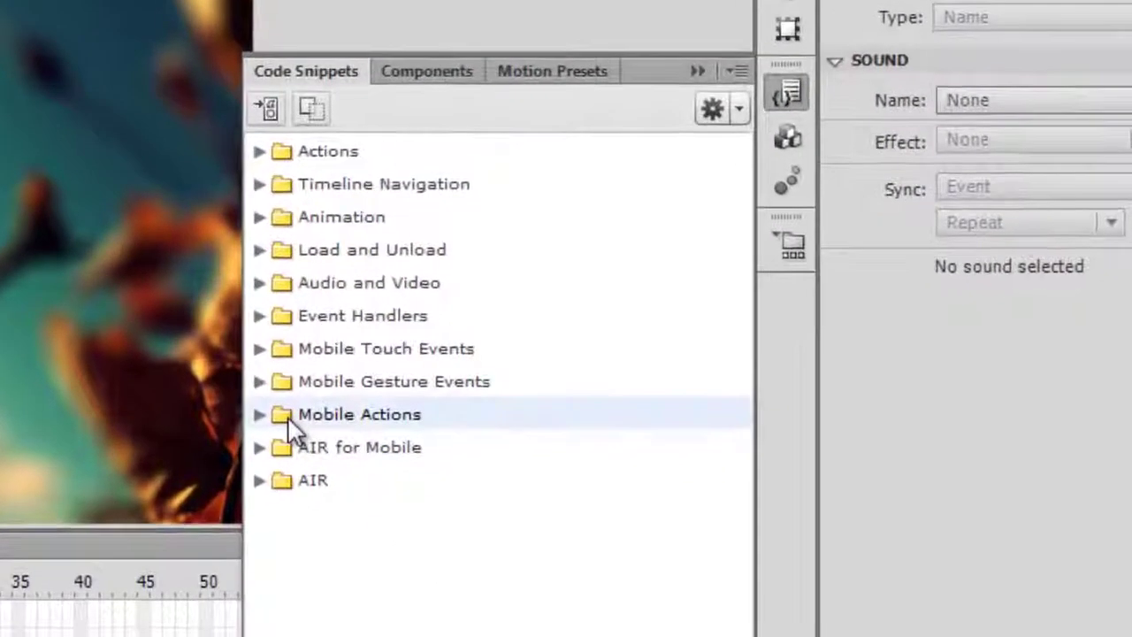
{"action": "left_click", "coordinate": [276, 421]}
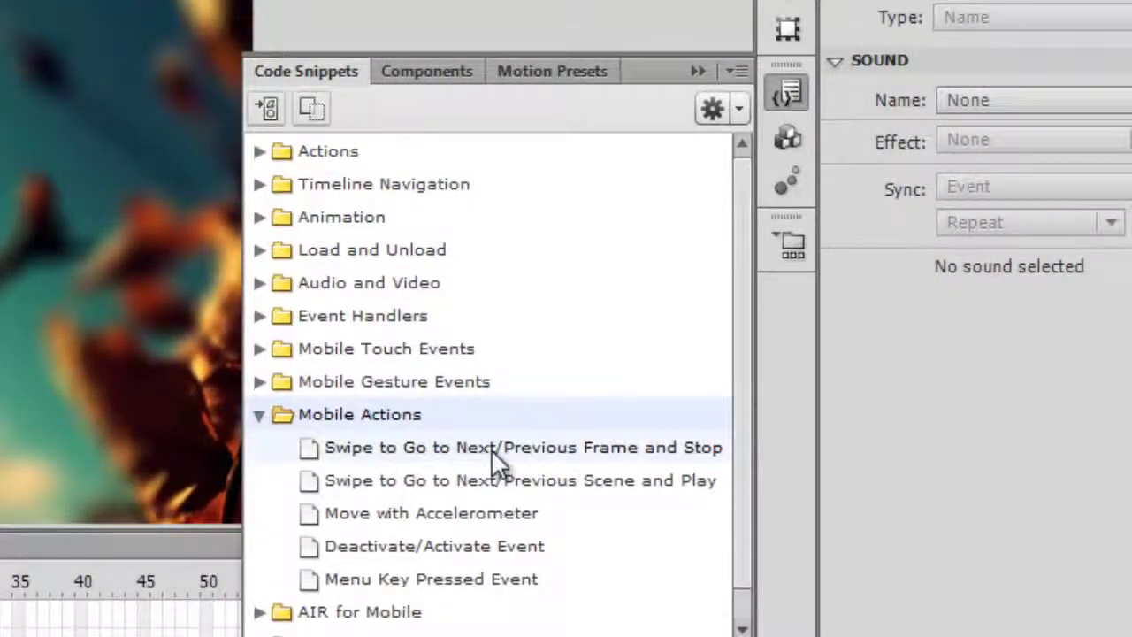
{"action": "mouse_move", "coordinate": [561, 456]}
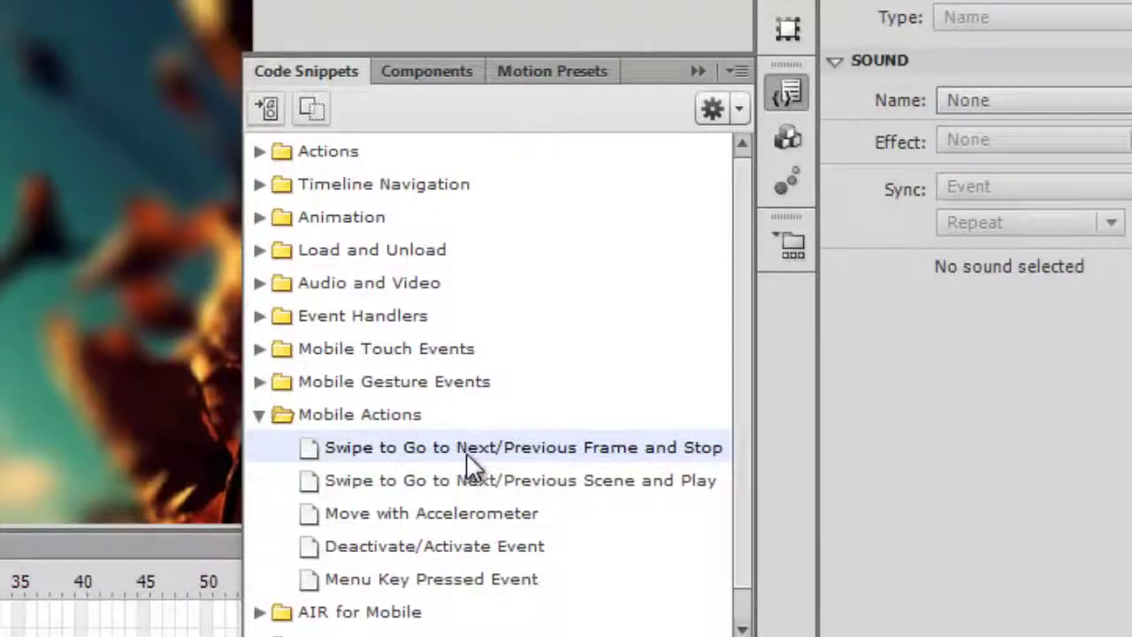
{"action": "double_click", "coordinate": [471, 448]}
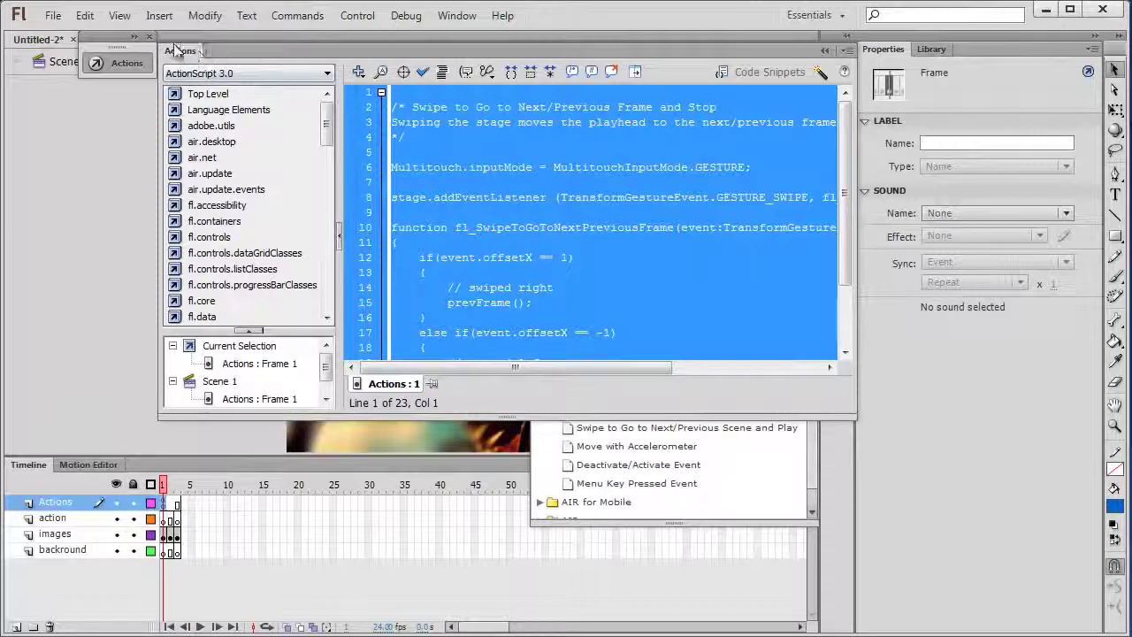
Remove the header comment block from the top of the swipe script in the Actions panel
{"action": "left_click_drag", "start_coordinate": [171, 51], "coordinate": [30, 86]}
{"action": "left_click", "coordinate": [198, 278]}
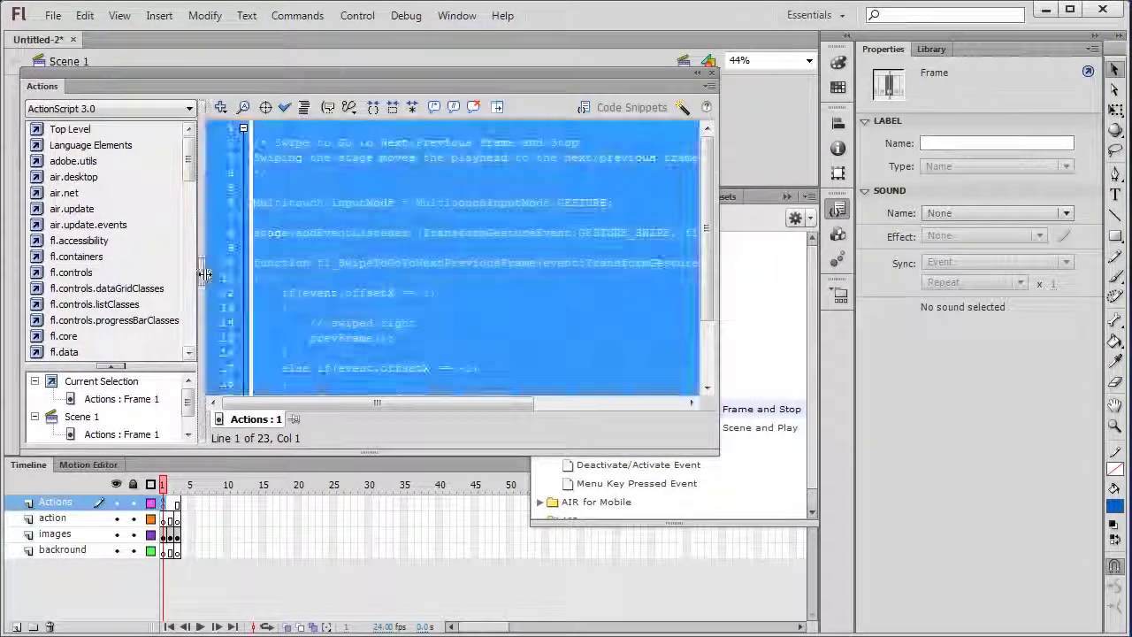
{"action": "left_click", "coordinate": [221, 263]}
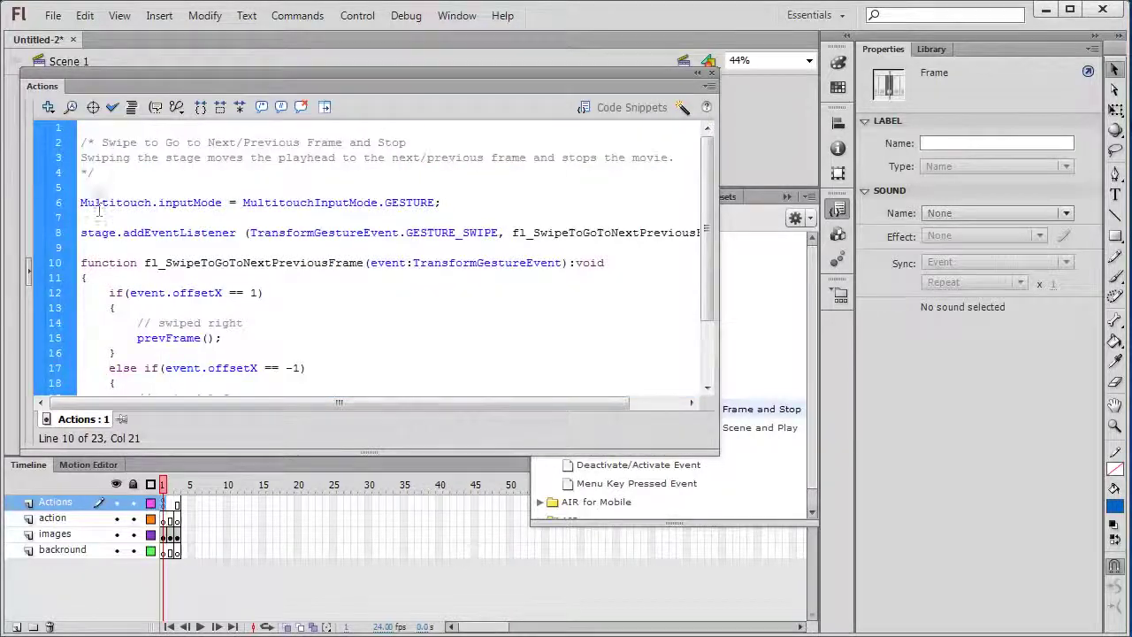
{"action": "left_click_drag", "start_coordinate": [82, 188], "coordinate": [81, 129]}
{"action": "key", "text": "Delete"}
{"action": "key", "text": "Delete"}
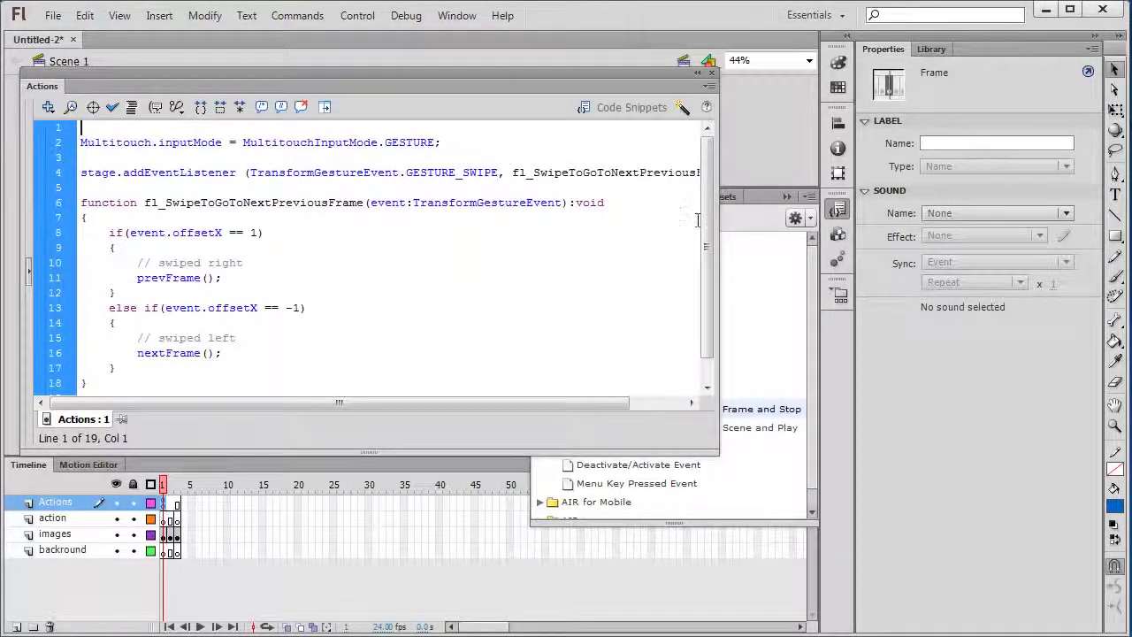
{"action": "scroll", "coordinate": [708, 236], "scroll_direction": "down", "scroll_amount": 1}
{"action": "left_click", "coordinate": [381, 354]}
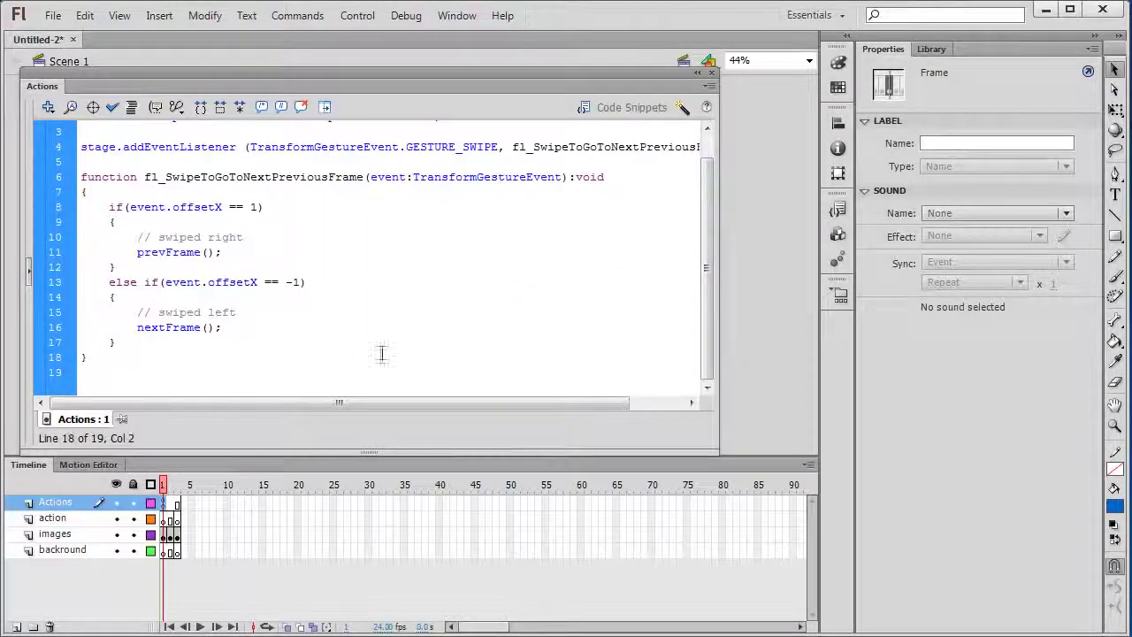
{"action": "left_click", "coordinate": [406, 15]}
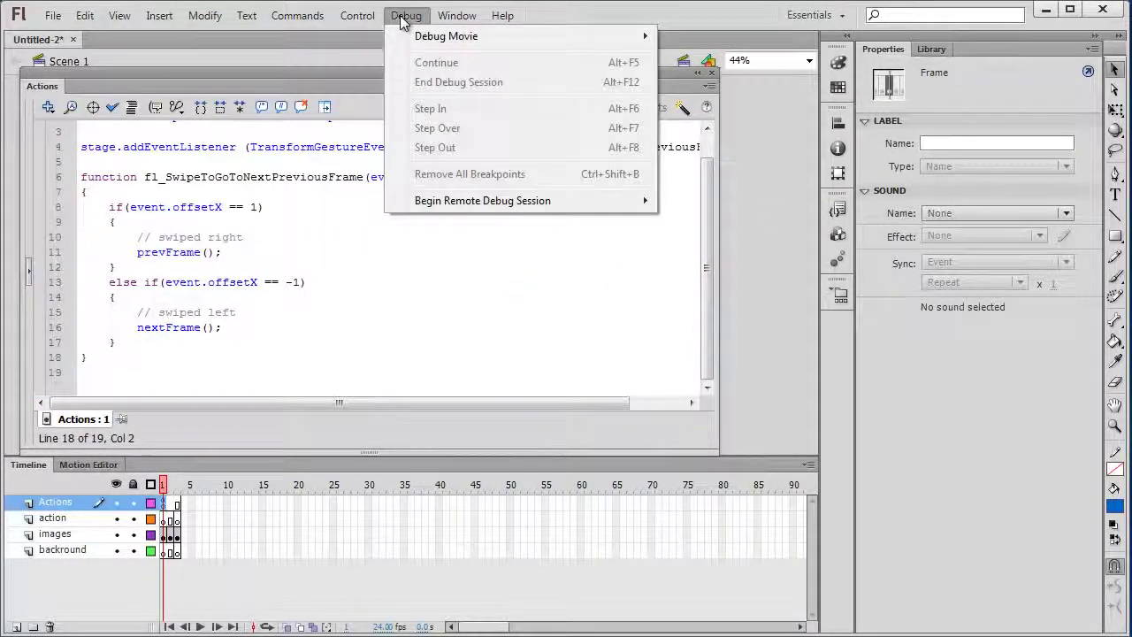
{"action": "mouse_move", "coordinate": [429, 36]}
{"action": "left_click", "coordinate": [719, 78]}
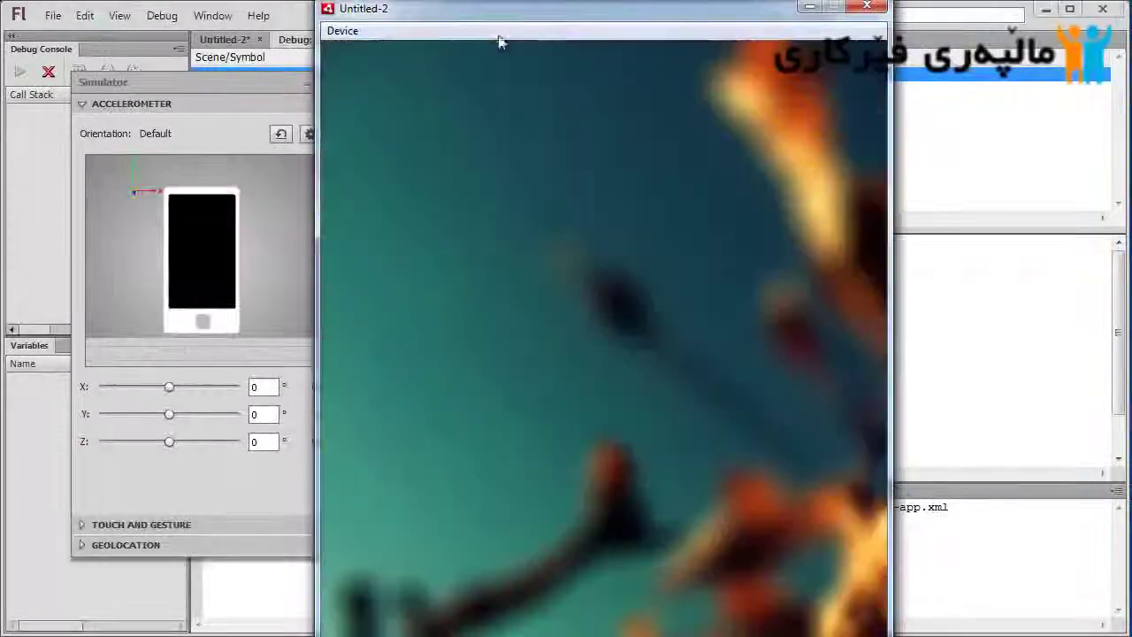
{"action": "left_click_drag", "start_coordinate": [496, 18], "coordinate": [527, 18]}
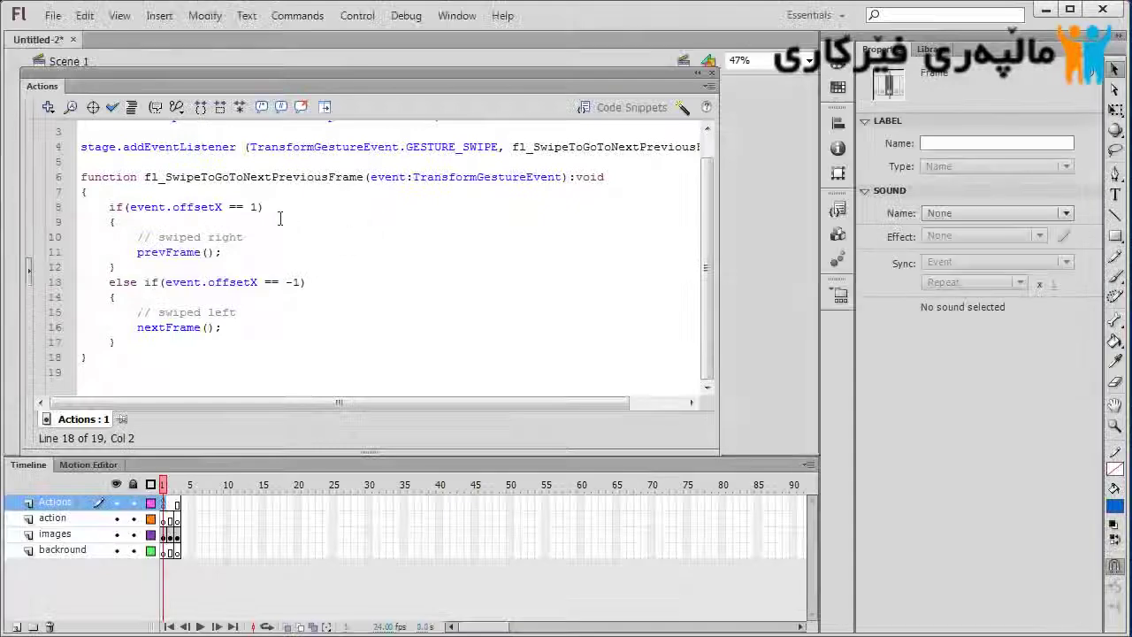
Add stop(); as the first line of the frame script
{"action": "left_click", "coordinate": [265, 292]}
{"action": "scroll", "coordinate": [265, 292], "scroll_direction": "up", "scroll_amount": 1}
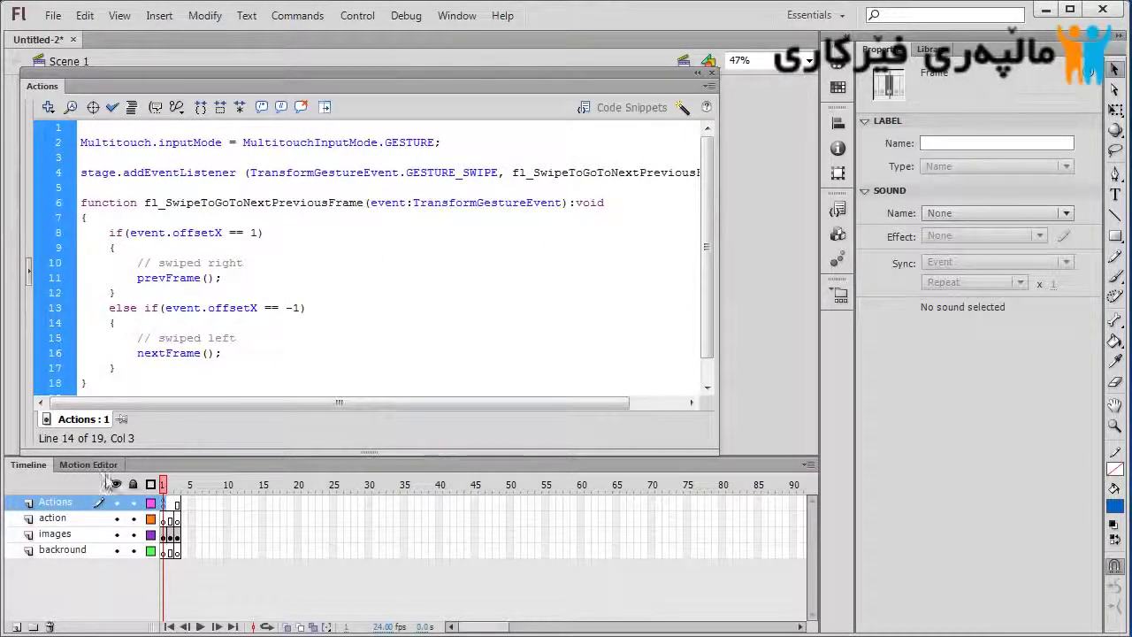
{"action": "left_click", "coordinate": [266, 263]}
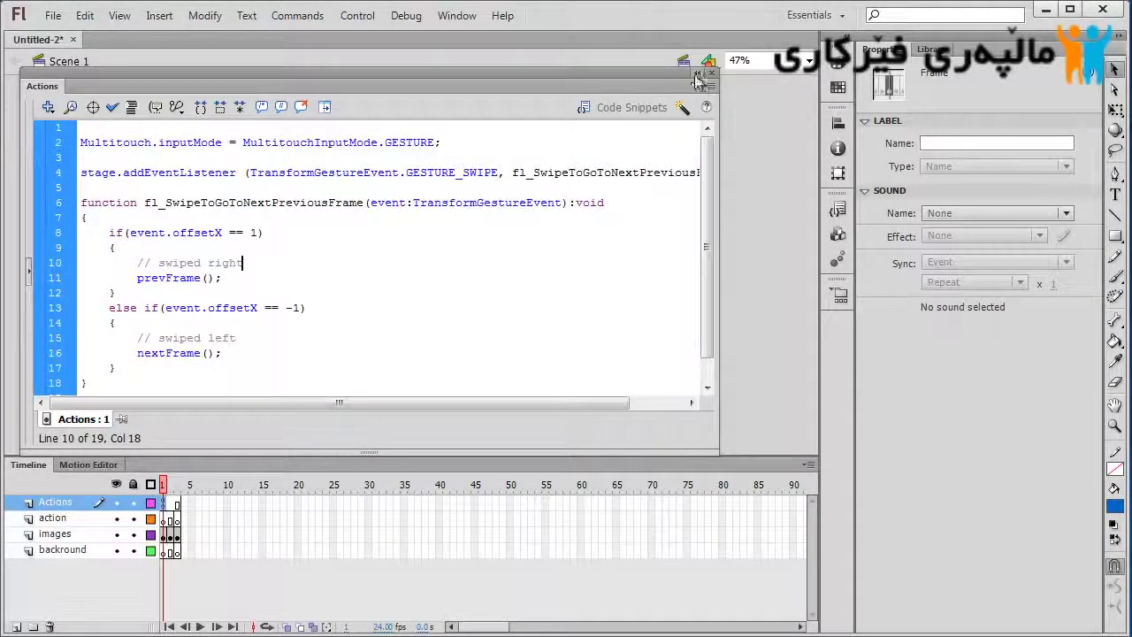
{"action": "left_click", "coordinate": [697, 73]}
{"action": "left_click_drag", "start_coordinate": [57, 81], "coordinate": [105, 103]}
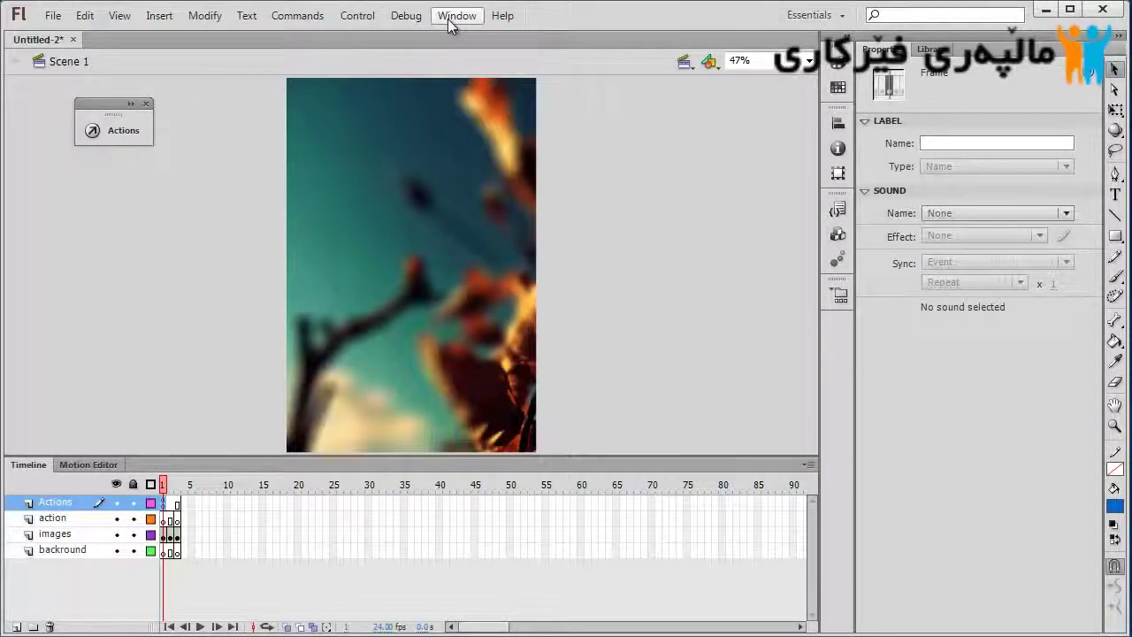
{"action": "left_click", "coordinate": [456, 15]}
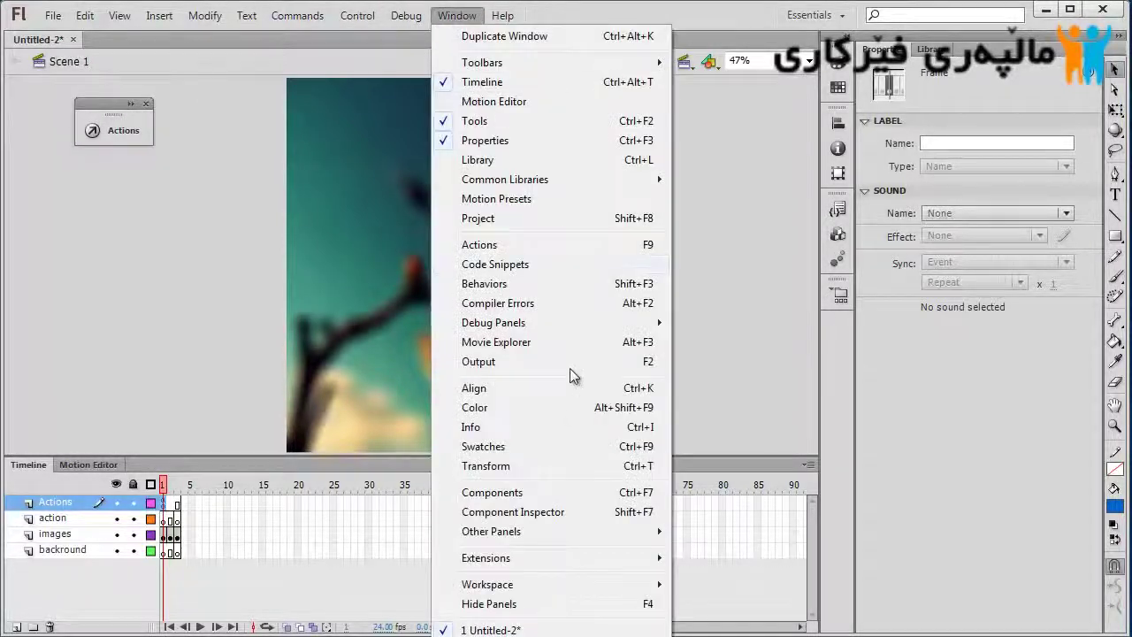
{"action": "left_click", "coordinate": [124, 130]}
{"action": "left_click", "coordinate": [291, 203]}
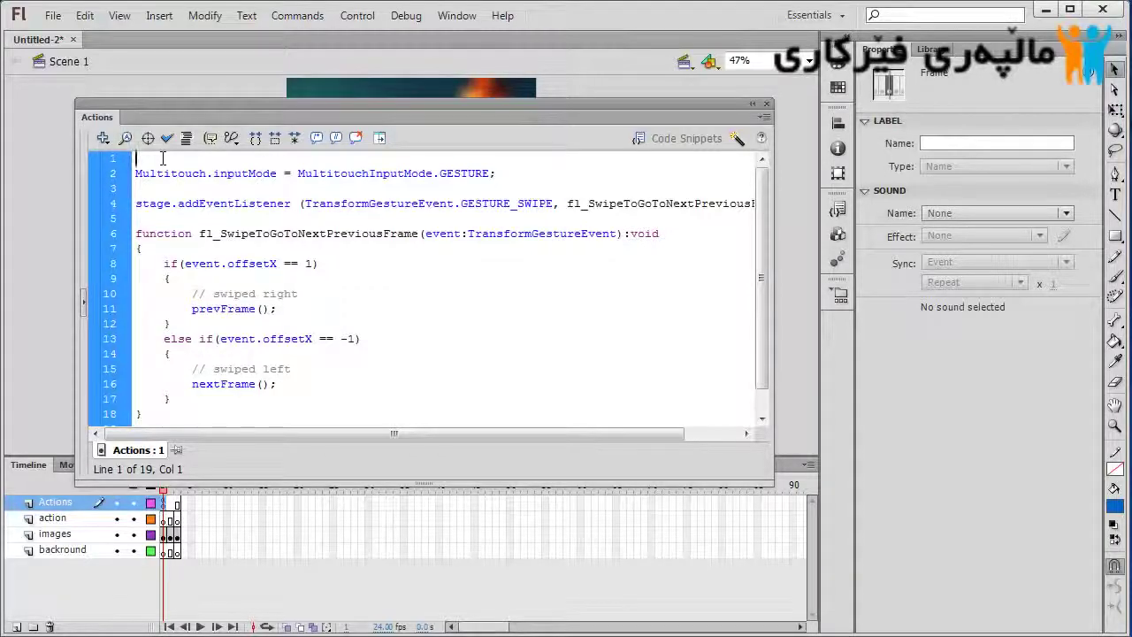
{"action": "type", "text": "stop"}
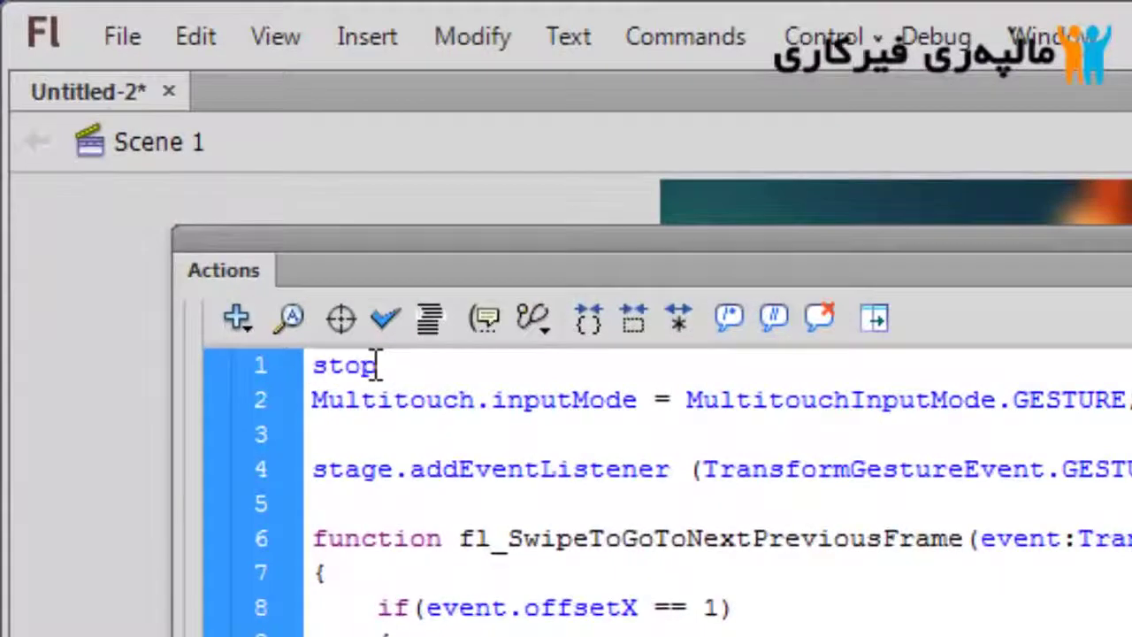
{"action": "type", "text": "()"}
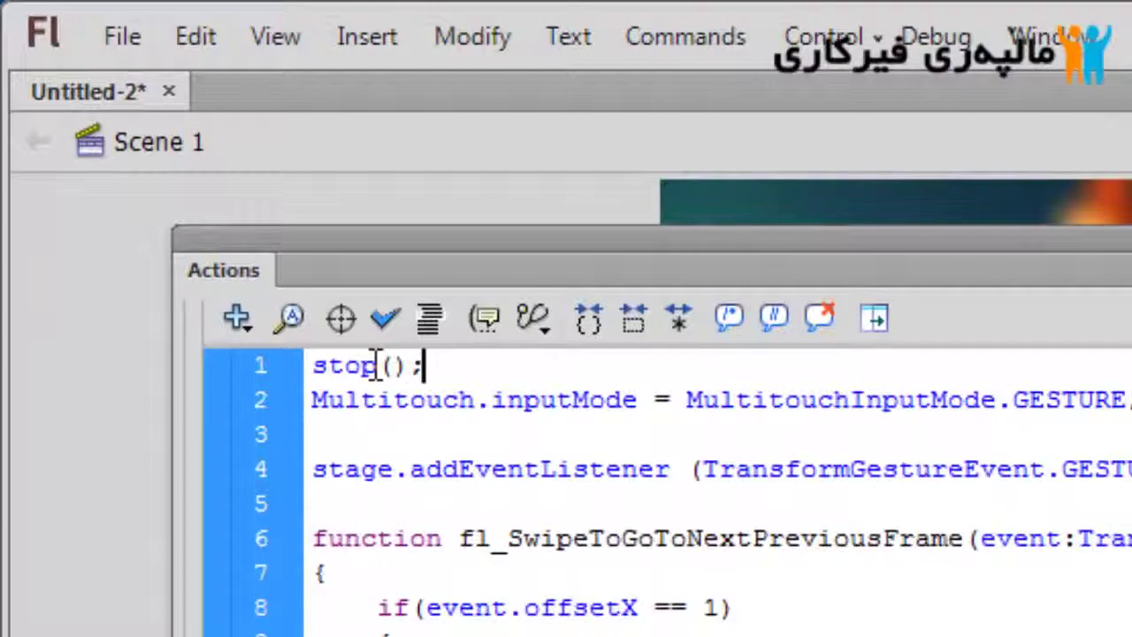
{"action": "type", "text": ";"}
{"action": "key", "text": "Return"}
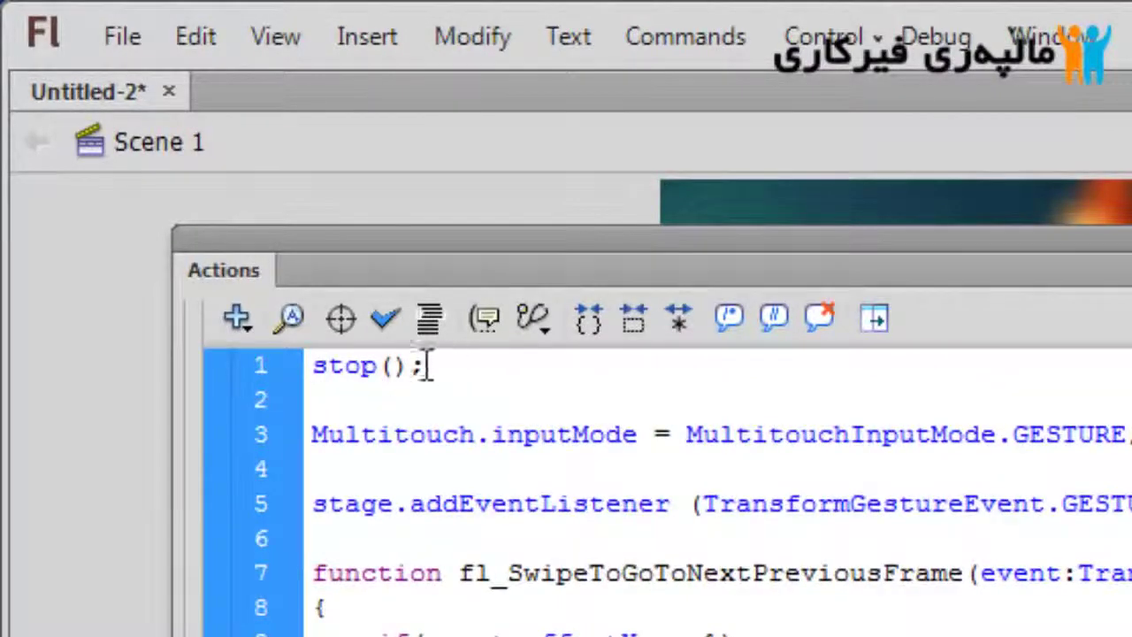
{"action": "key", "text": "shift+Up"}
{"action": "key", "text": "Down"}
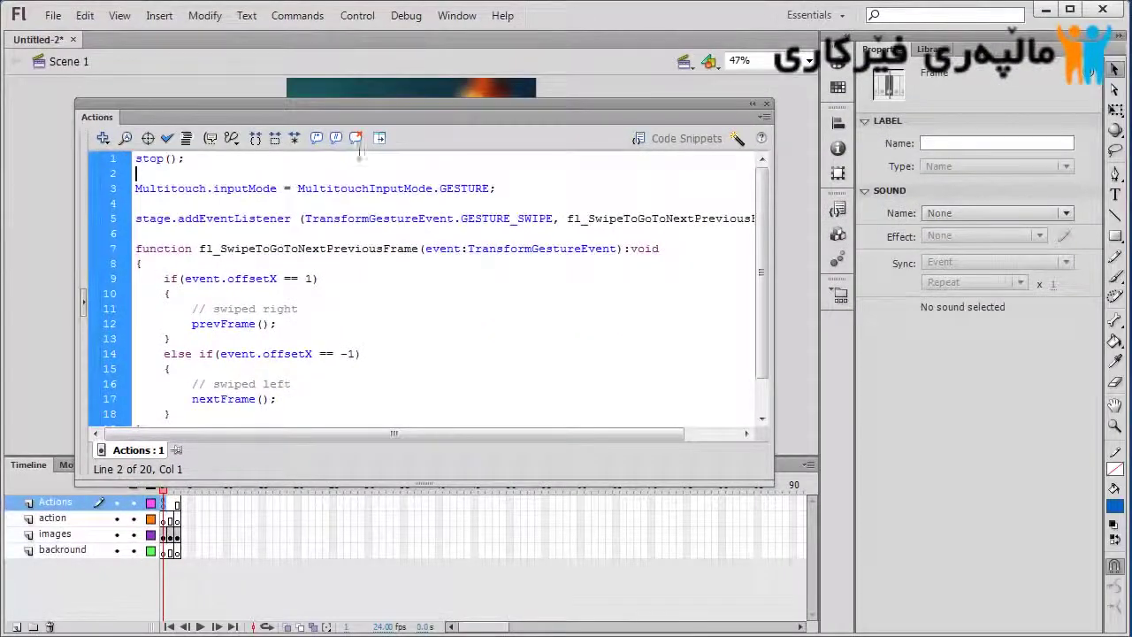
Delete the empty action layer, leaving the Actions, images and backround layers, and review the script
{"action": "left_click_drag", "start_coordinate": [383, 108], "coordinate": [343, 88]}
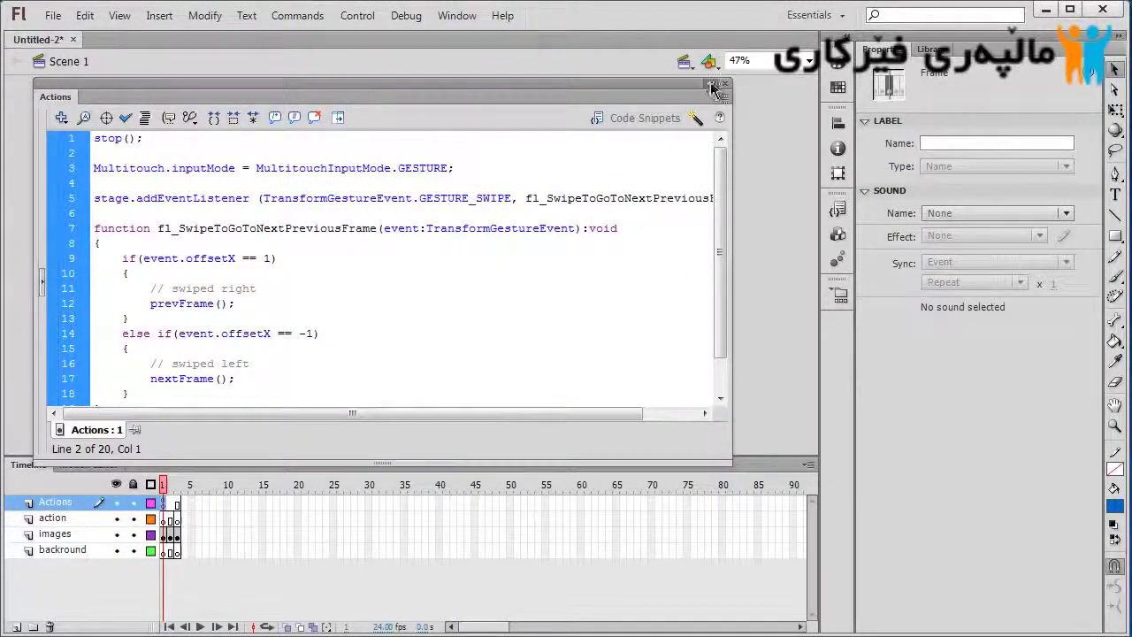
{"action": "left_click", "coordinate": [712, 86]}
{"action": "left_click", "coordinate": [555, 332]}
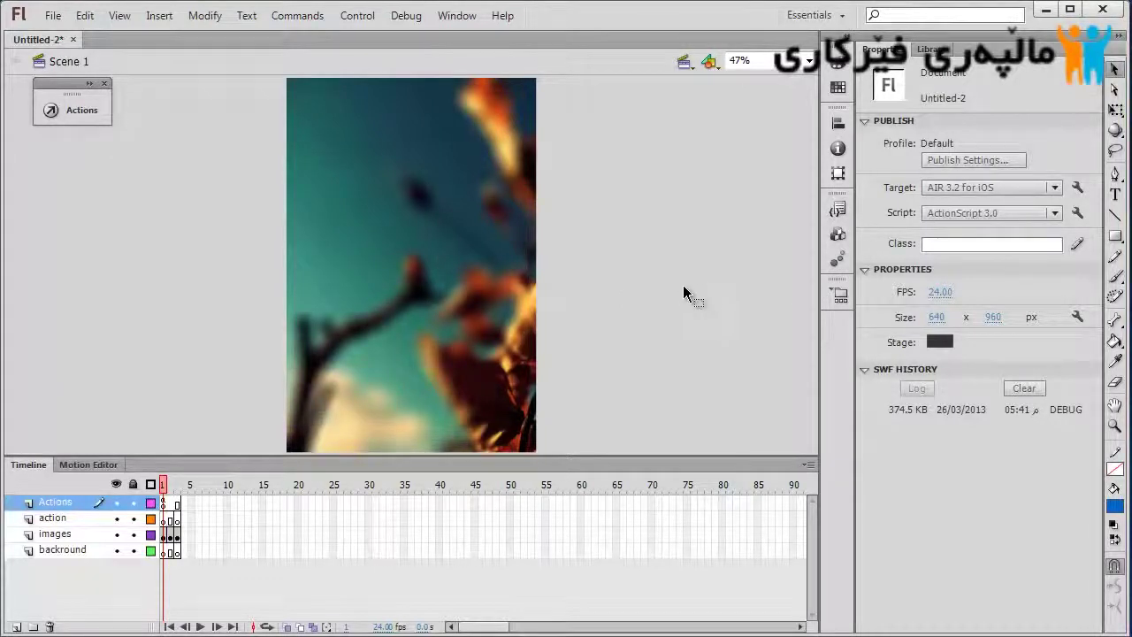
{"action": "left_click", "coordinate": [84, 518]}
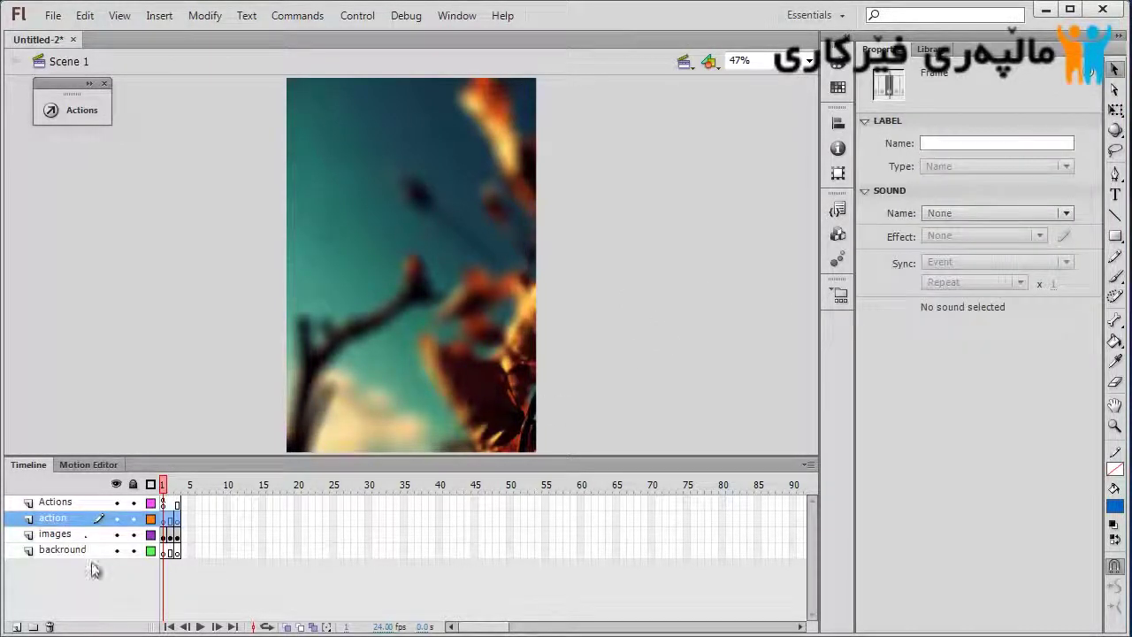
{"action": "left_click", "coordinate": [50, 626]}
{"action": "left_click", "coordinate": [78, 502]}
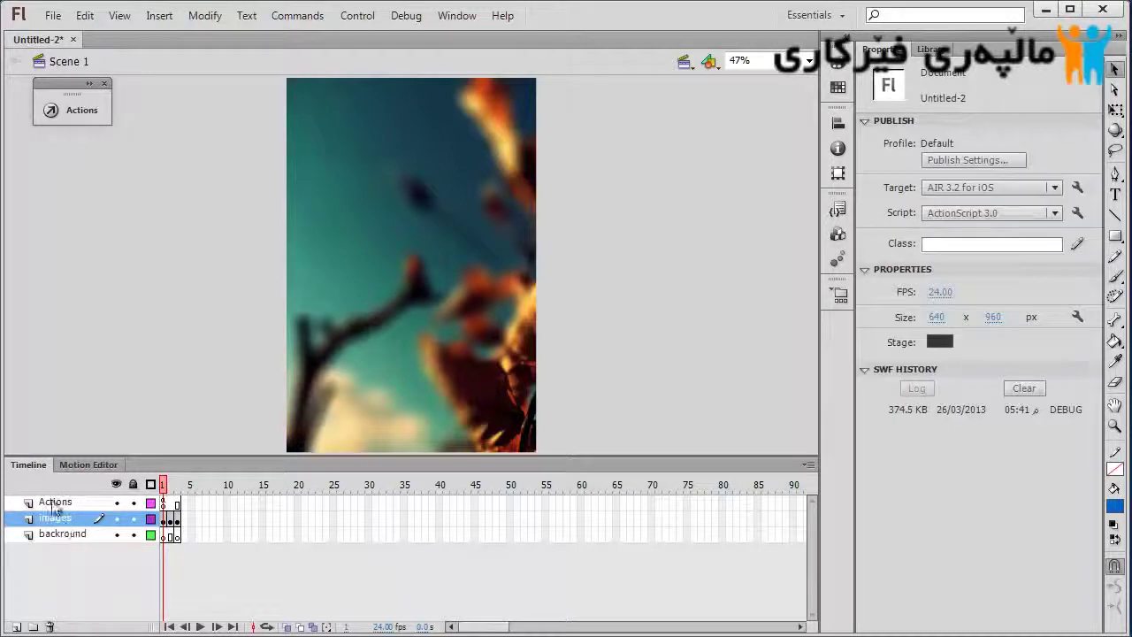
{"action": "left_click", "coordinate": [82, 110]}
{"action": "left_click", "coordinate": [332, 216]}
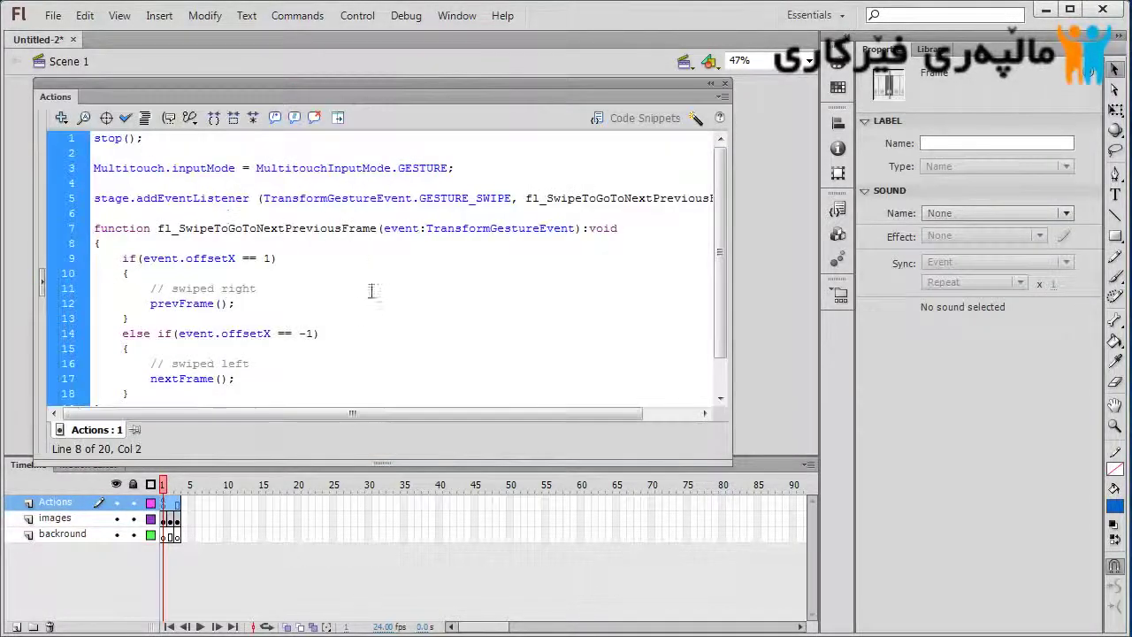
{"action": "left_click", "coordinate": [444, 228]}
{"action": "left_click", "coordinate": [709, 85]}
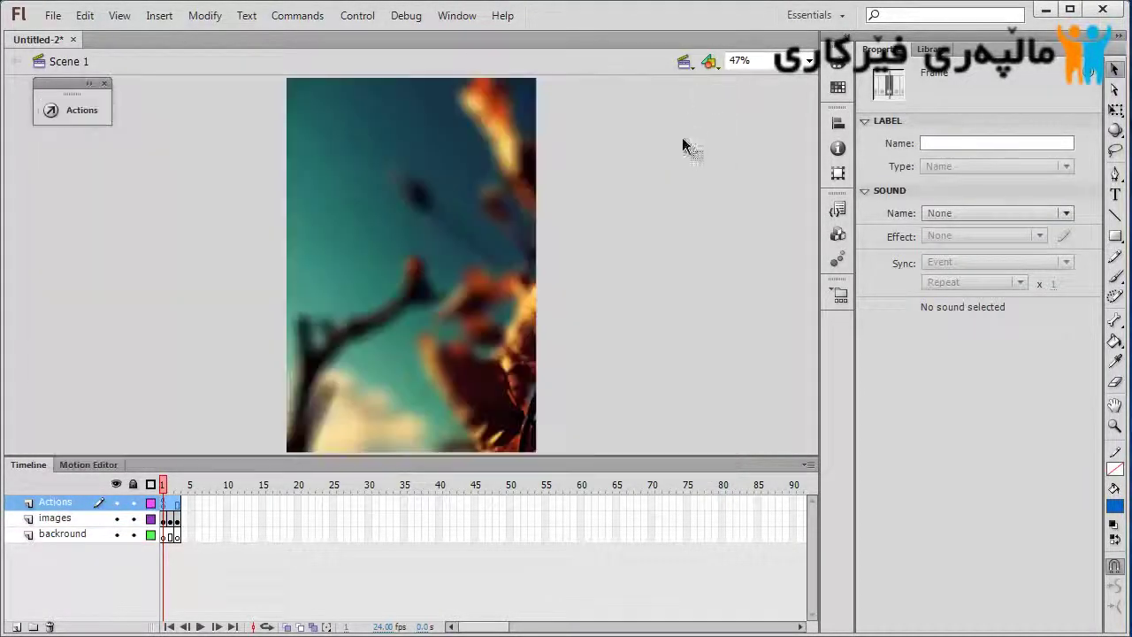
{"action": "left_click", "coordinate": [670, 227]}
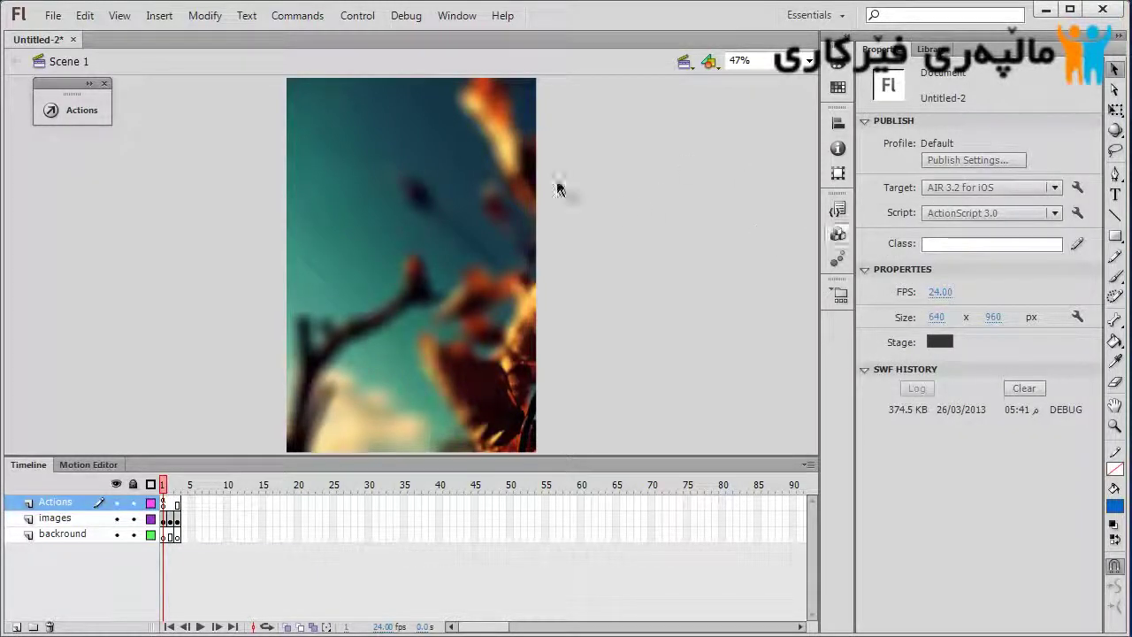
{"action": "left_click", "coordinate": [406, 15]}
Debug the movie in the AIR Debug Launcher (Mobile) and arrange the player and simulator windows
{"action": "mouse_move", "coordinate": [452, 43]}
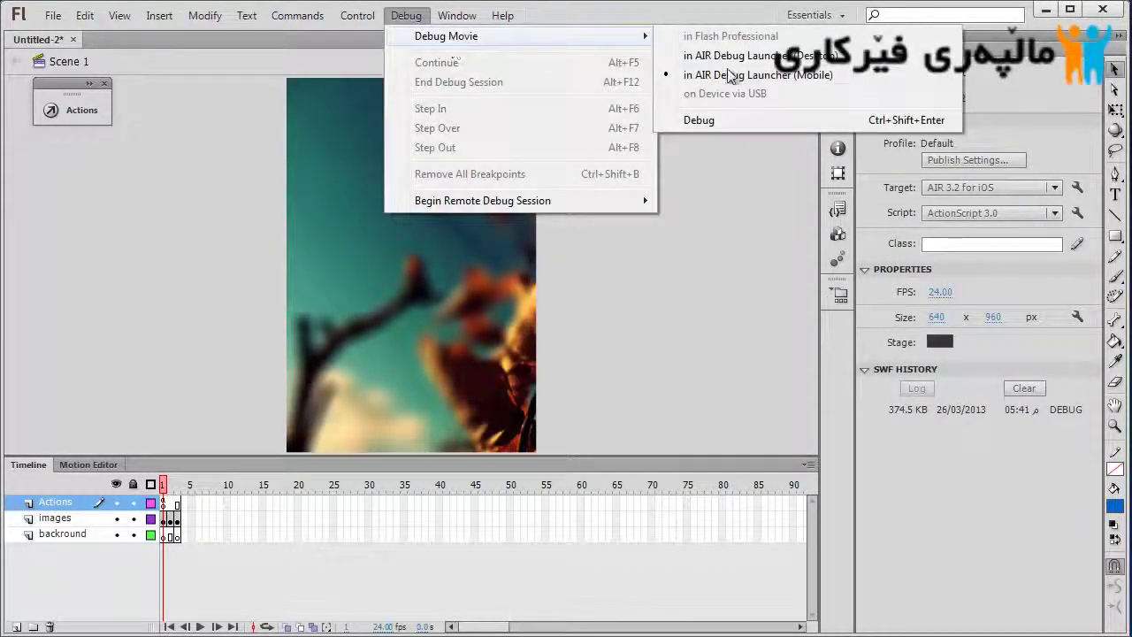
{"action": "left_click", "coordinate": [727, 74]}
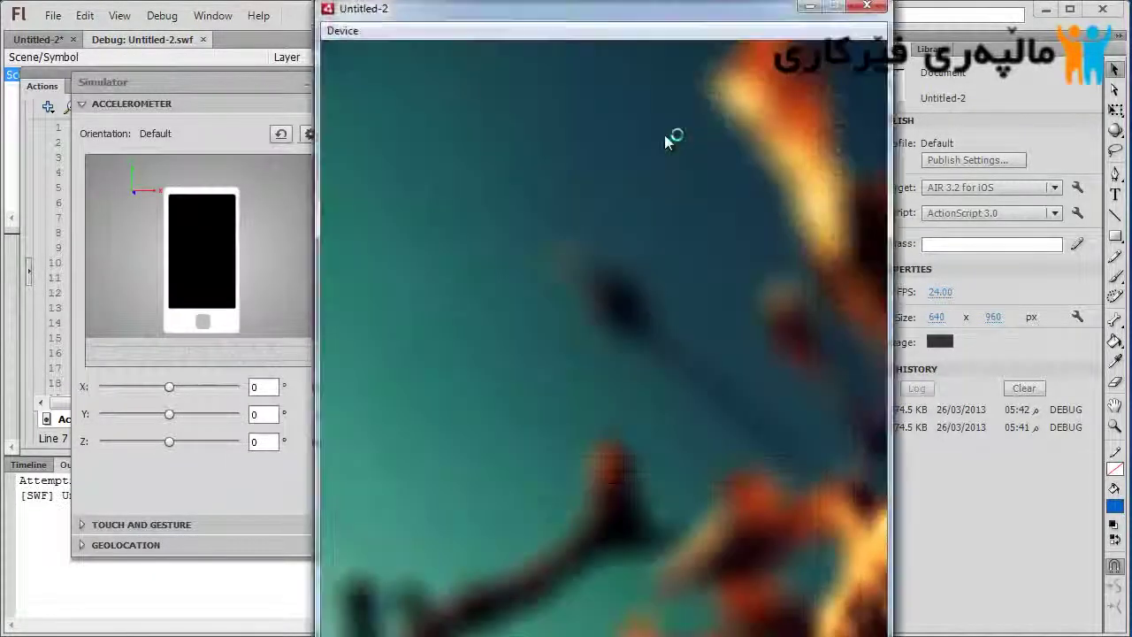
{"action": "left_click_drag", "start_coordinate": [614, 16], "coordinate": [645, 16]}
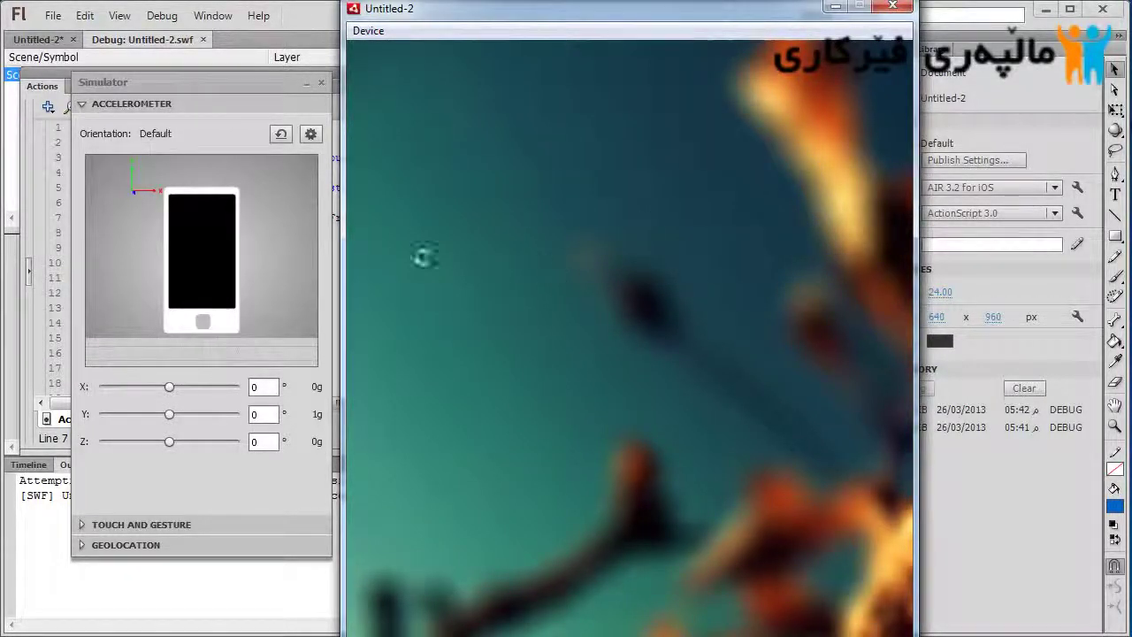
{"action": "left_click_drag", "start_coordinate": [168, 86], "coordinate": [116, 76]}
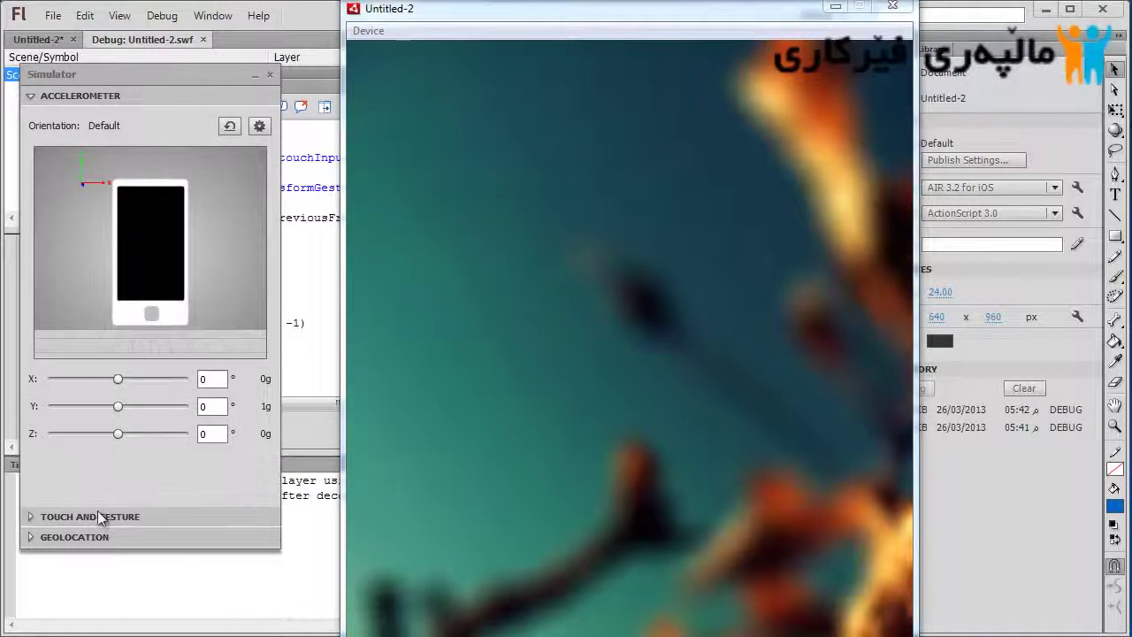
Enable the Touch layer with Swipe gesture, swipe the photos both ways, then close the player
{"action": "left_click", "coordinate": [97, 517]}
{"action": "left_click", "coordinate": [58, 147]}
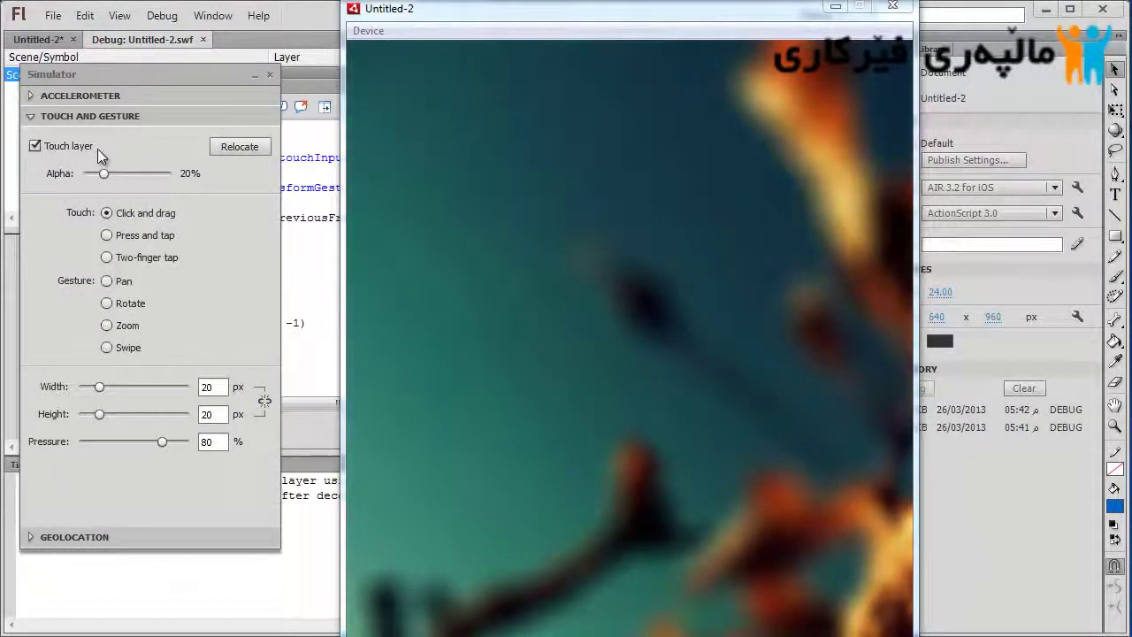
{"action": "left_click", "coordinate": [107, 348]}
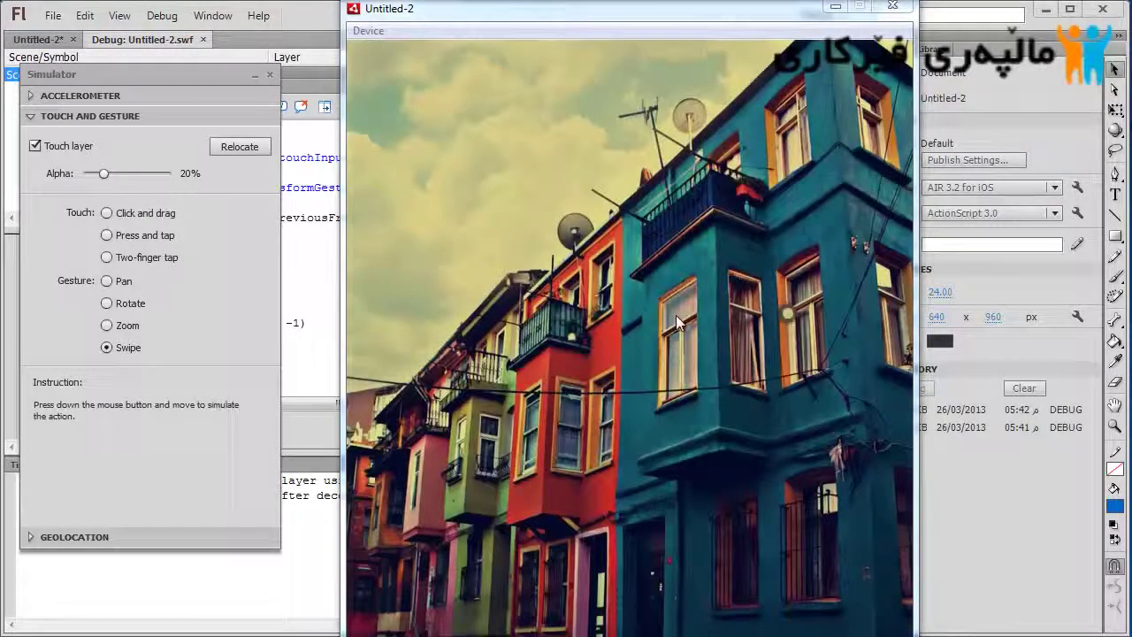
{"action": "mouse_move", "coordinate": [782, 315]}
{"action": "left_mouse_down"}
{"action": "mouse_move", "coordinate": [456, 320]}
{"action": "mouse_move", "coordinate": [419, 336]}
{"action": "mouse_move", "coordinate": [796, 325]}
{"action": "left_mouse_up"}
{"action": "left_click_drag", "start_coordinate": [433, 349], "coordinate": [866, 344]}
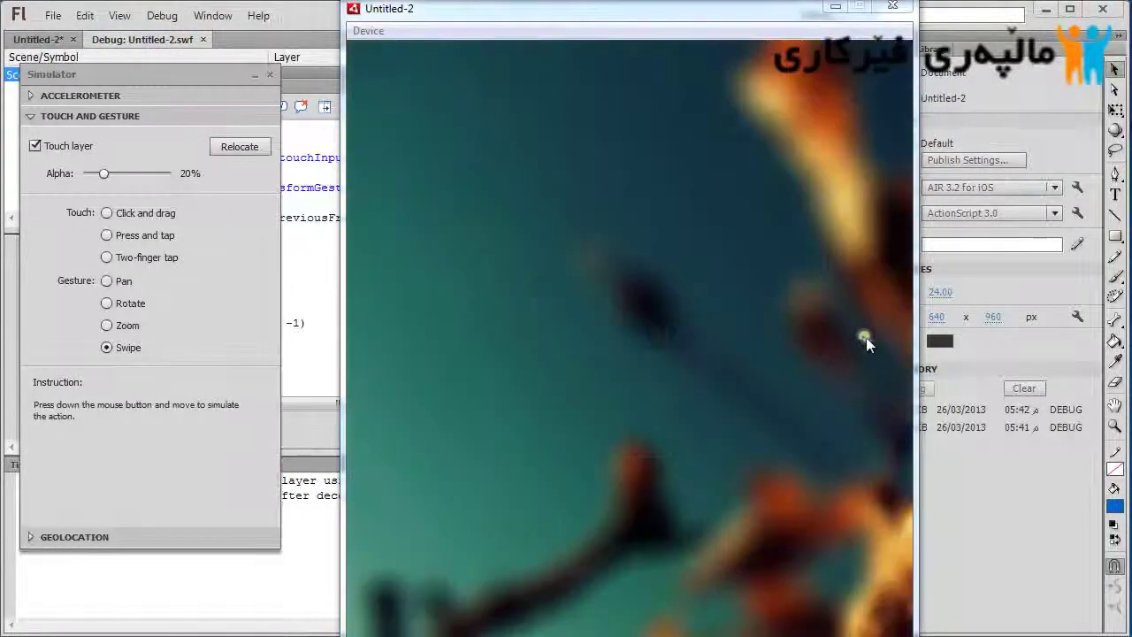
{"action": "left_click", "coordinate": [896, 8]}
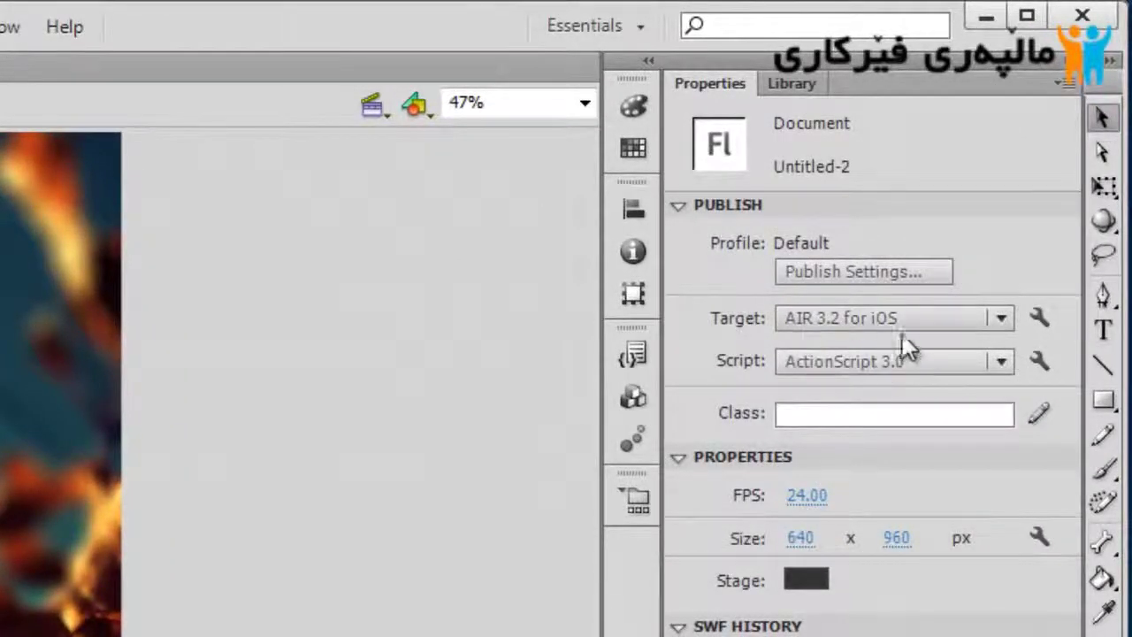
{"action": "left_click", "coordinate": [910, 320]}
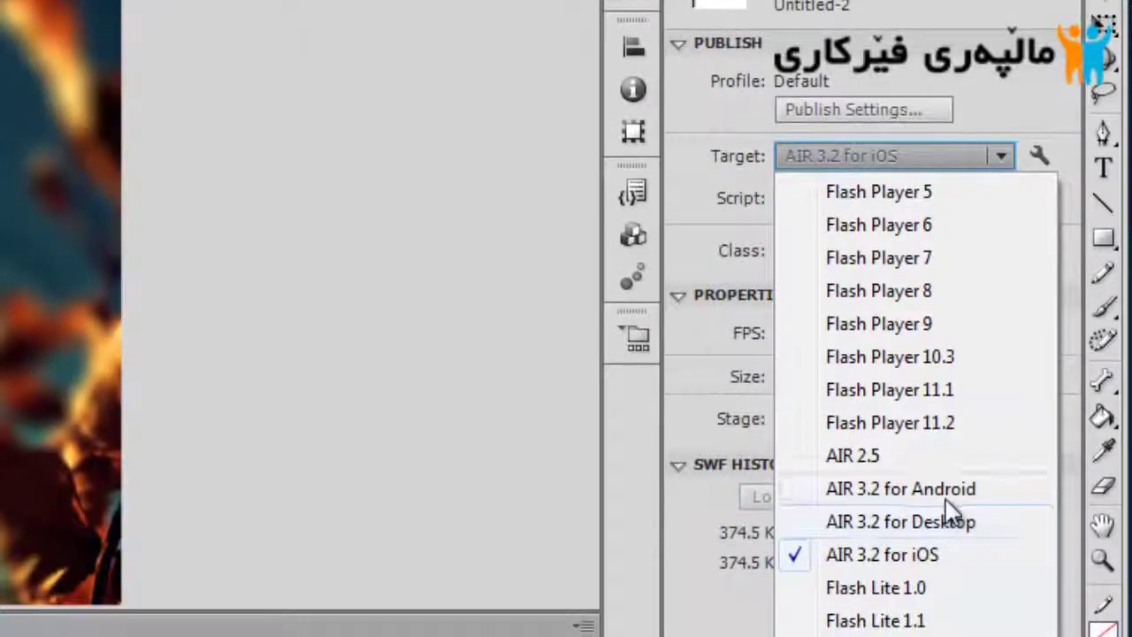
{"action": "left_click", "coordinate": [718, 149]}
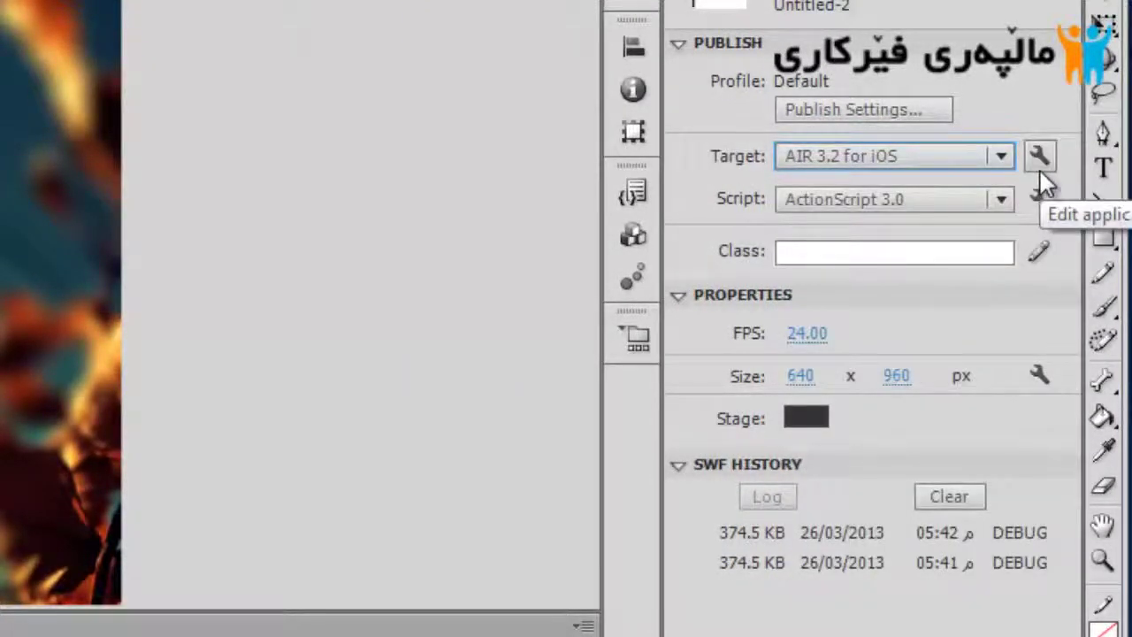
{"action": "left_click", "coordinate": [1040, 173]}
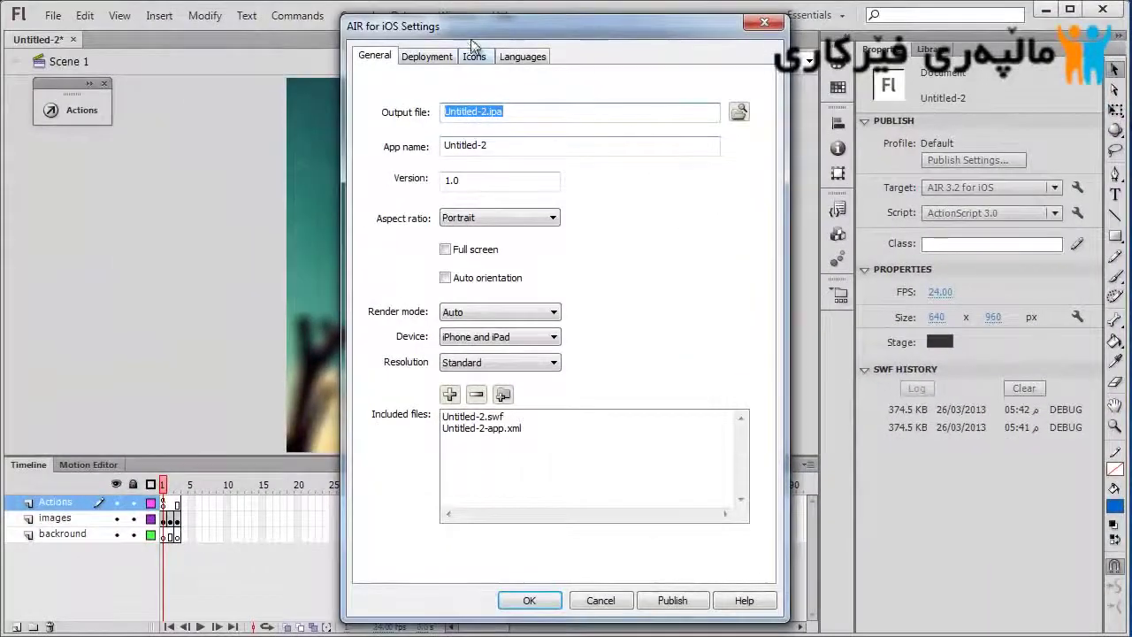
{"action": "left_click_drag", "start_coordinate": [473, 44], "coordinate": [579, 38]}
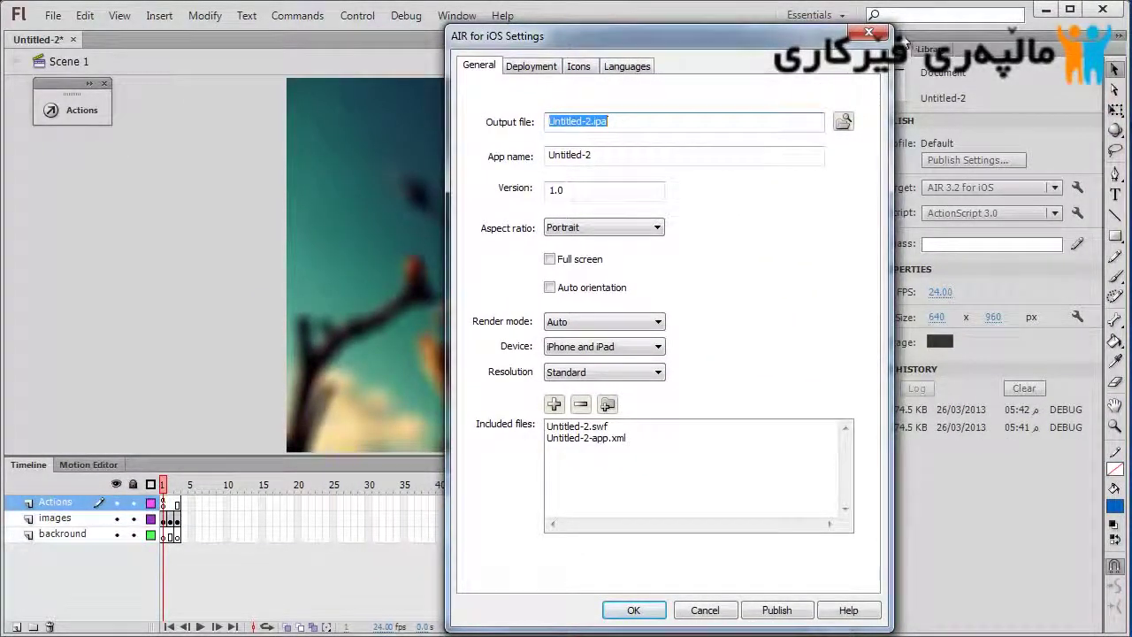
{"action": "left_click", "coordinate": [868, 36]}
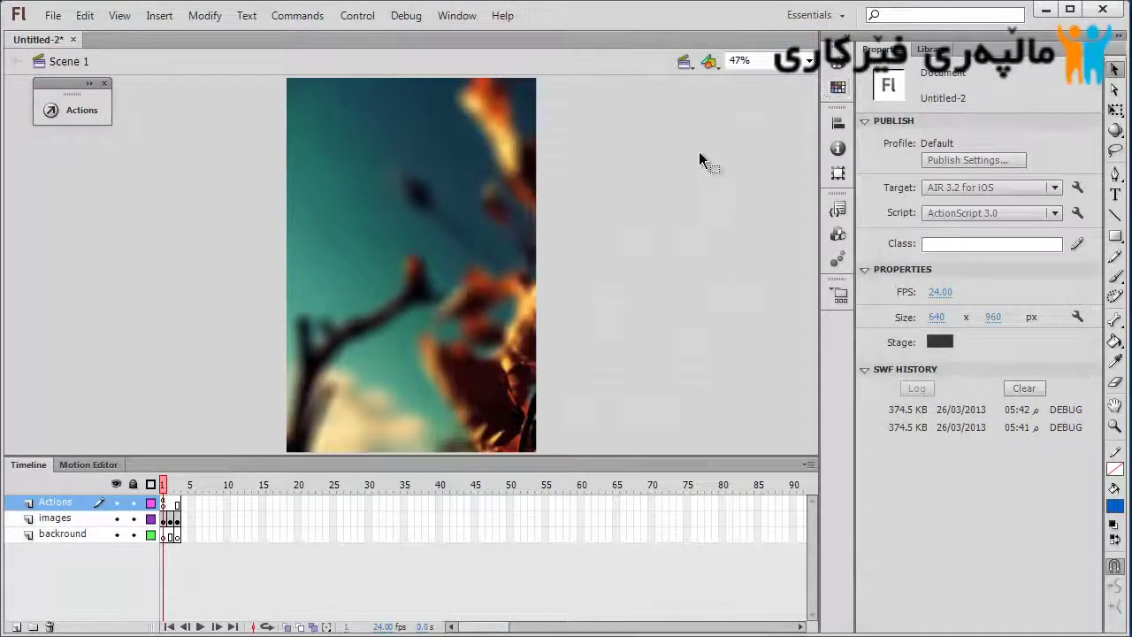
Through Save As, create a Malpary Ferkari folder in Documents and save Malpary Ferkari.fla inside it
{"action": "left_click", "coordinate": [53, 15]}
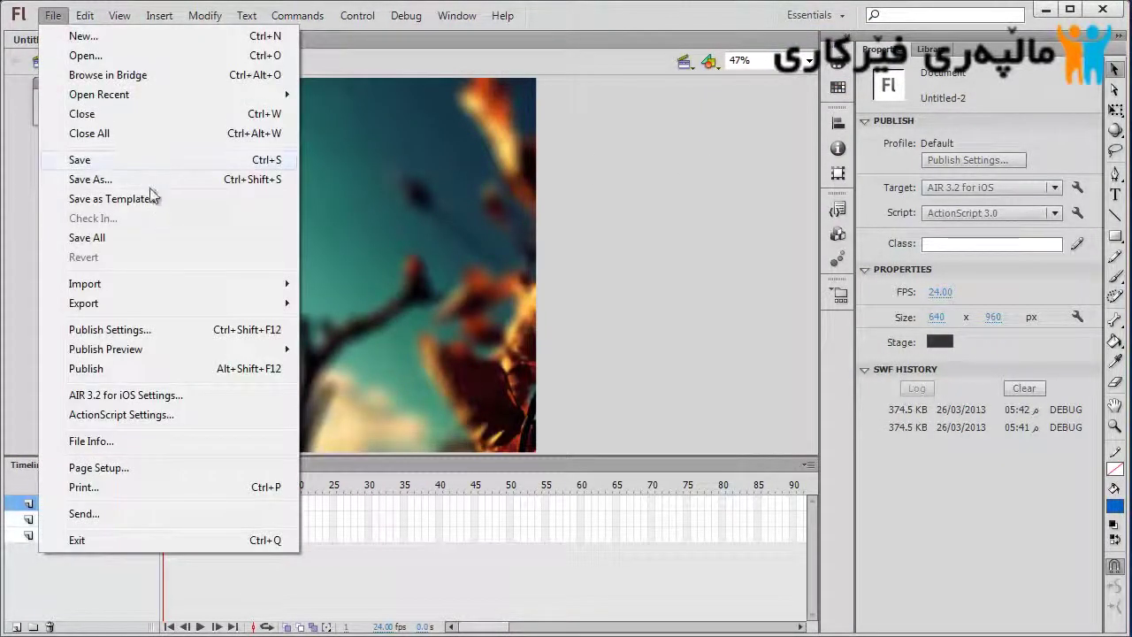
{"action": "left_click", "coordinate": [144, 182]}
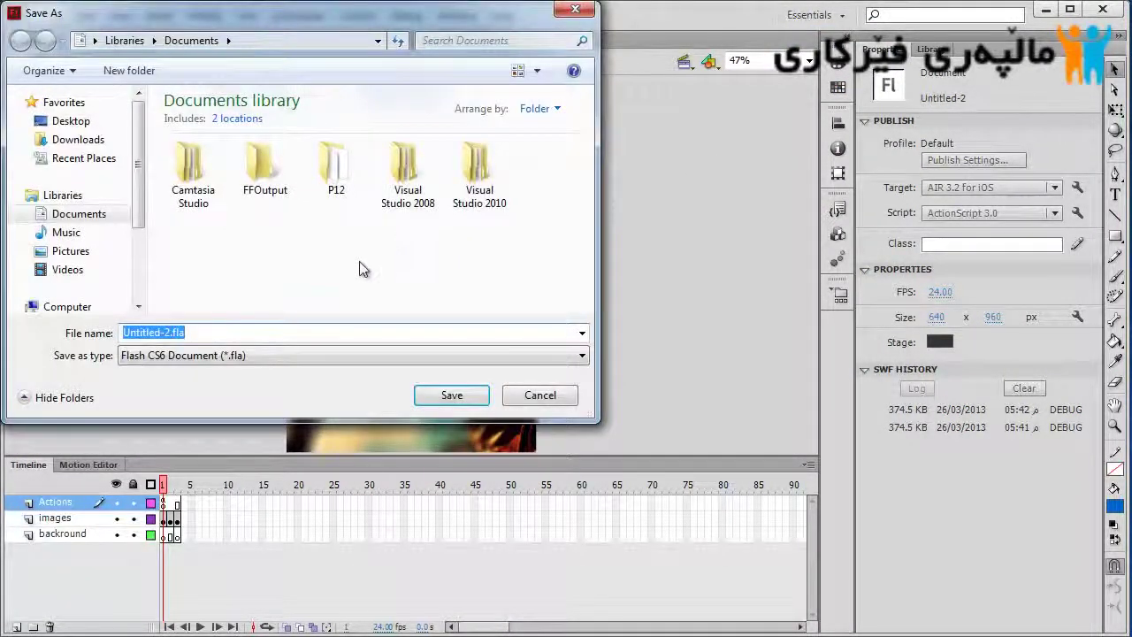
{"action": "left_click", "coordinate": [129, 70]}
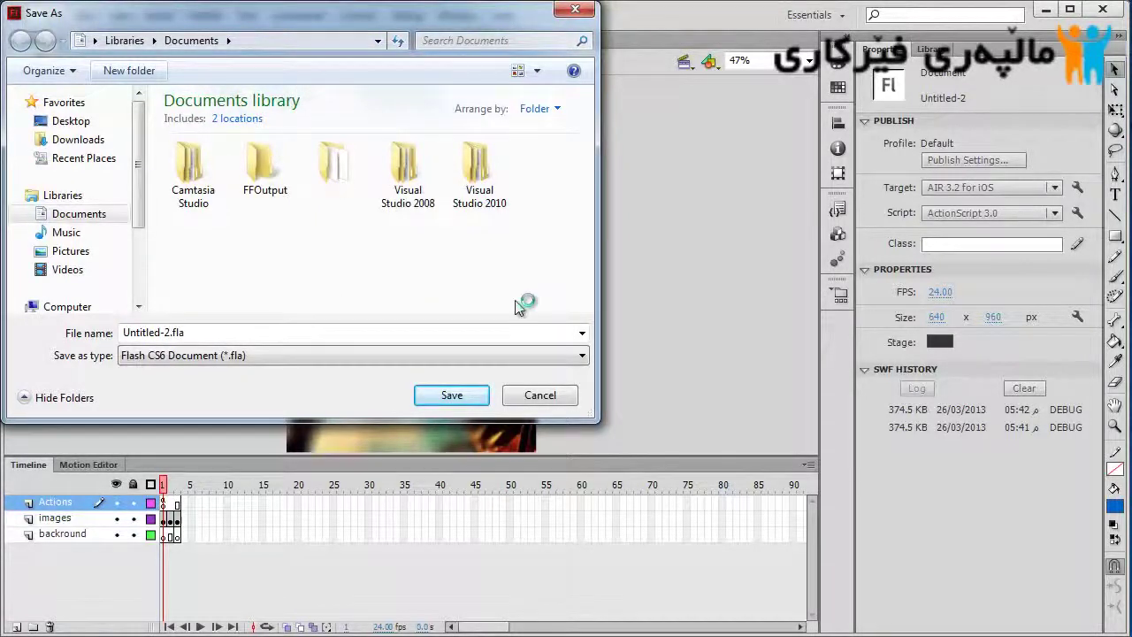
{"action": "type", "text": "Fer"}
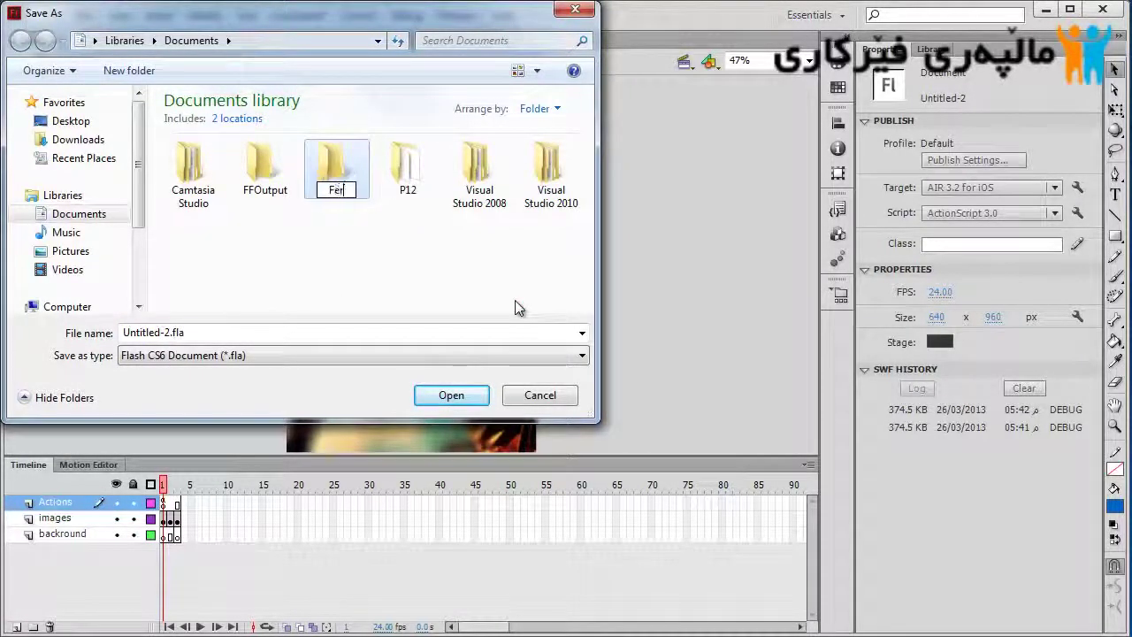
{"action": "type", "text": "kari"}
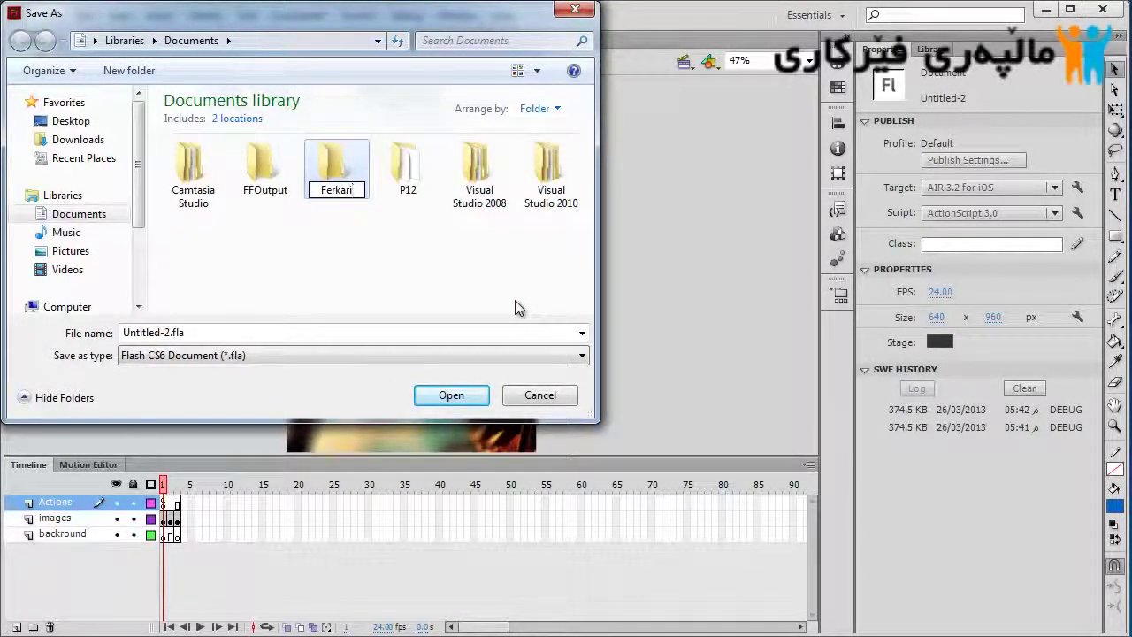
{"action": "key", "text": "ctrl+a"}
{"action": "key", "text": "BackSpace"}
{"action": "type", "text": "Ma"}
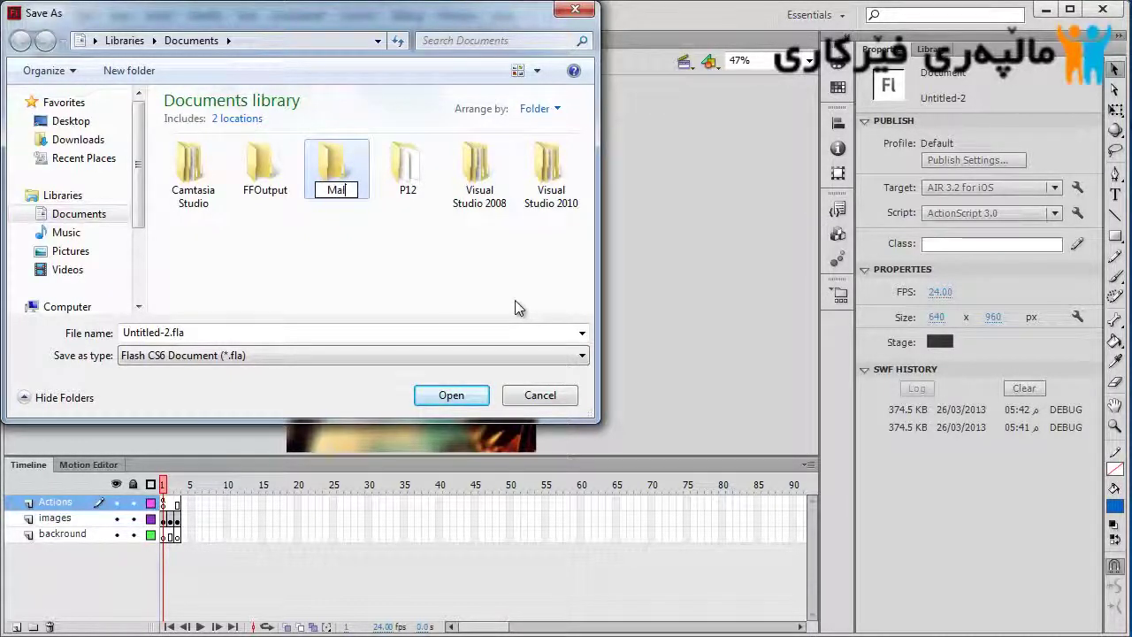
{"action": "type", "text": "lpary Ferkari"}
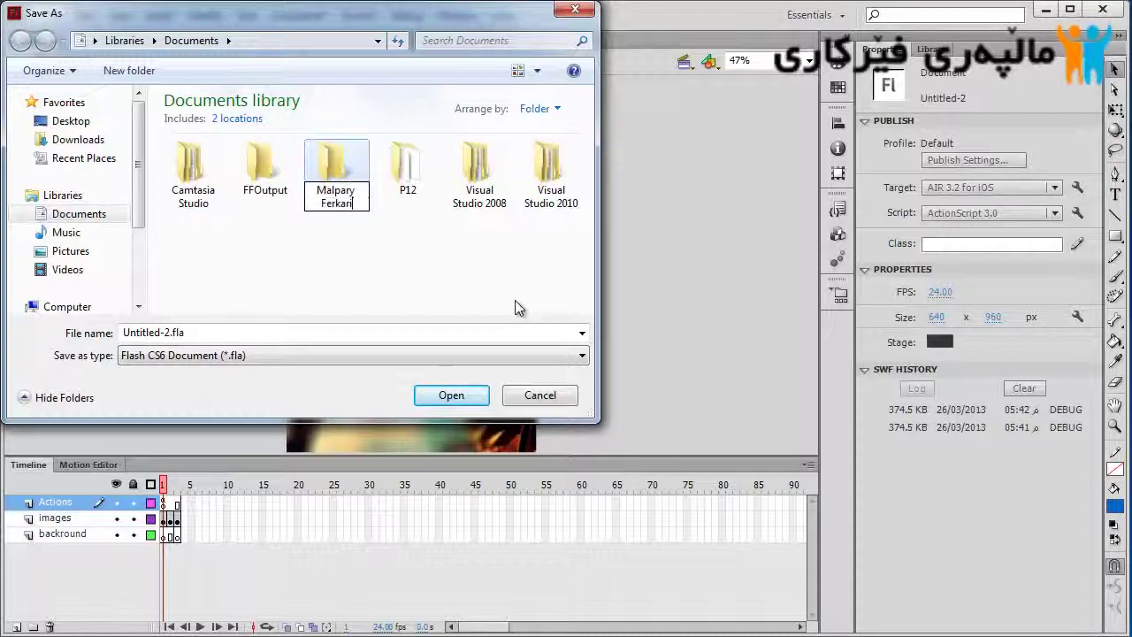
{"action": "key", "text": "ctrl+a"}
{"action": "key", "text": "ctrl+c"}
{"action": "key", "text": "Return"}
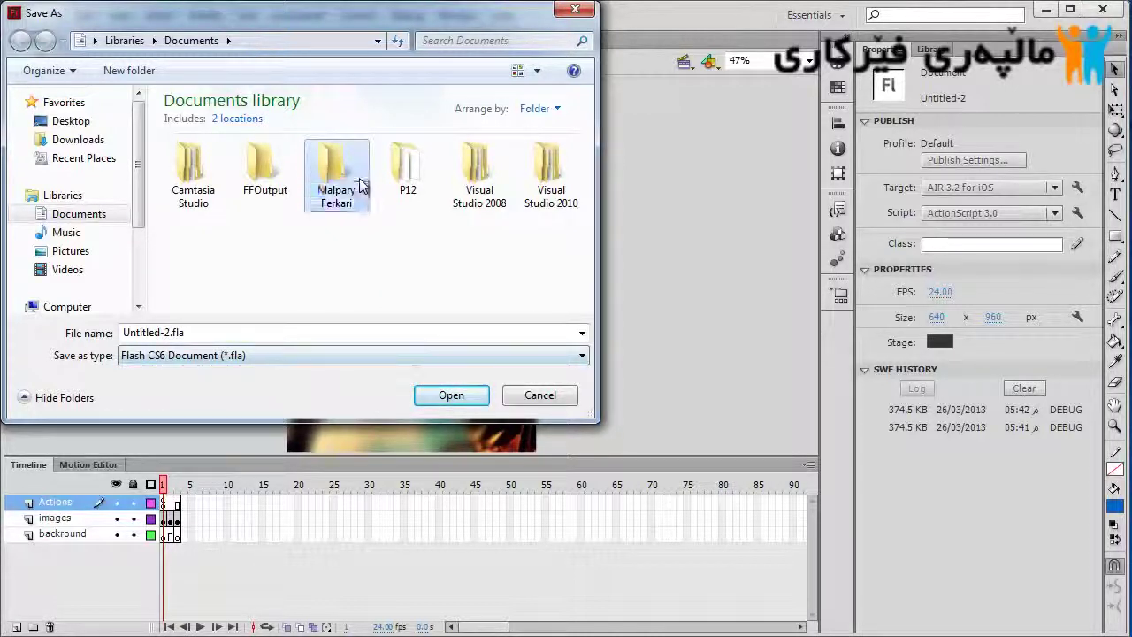
{"action": "key", "text": "Return"}
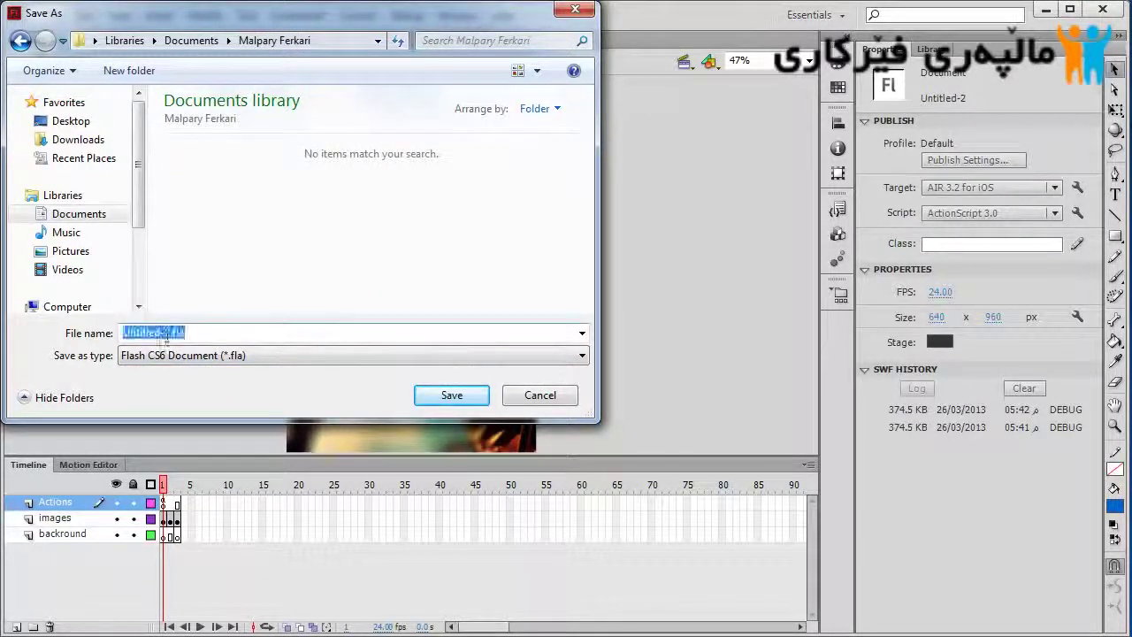
{"action": "key", "text": "ctrl+v"}
{"action": "left_click", "coordinate": [451, 395]}
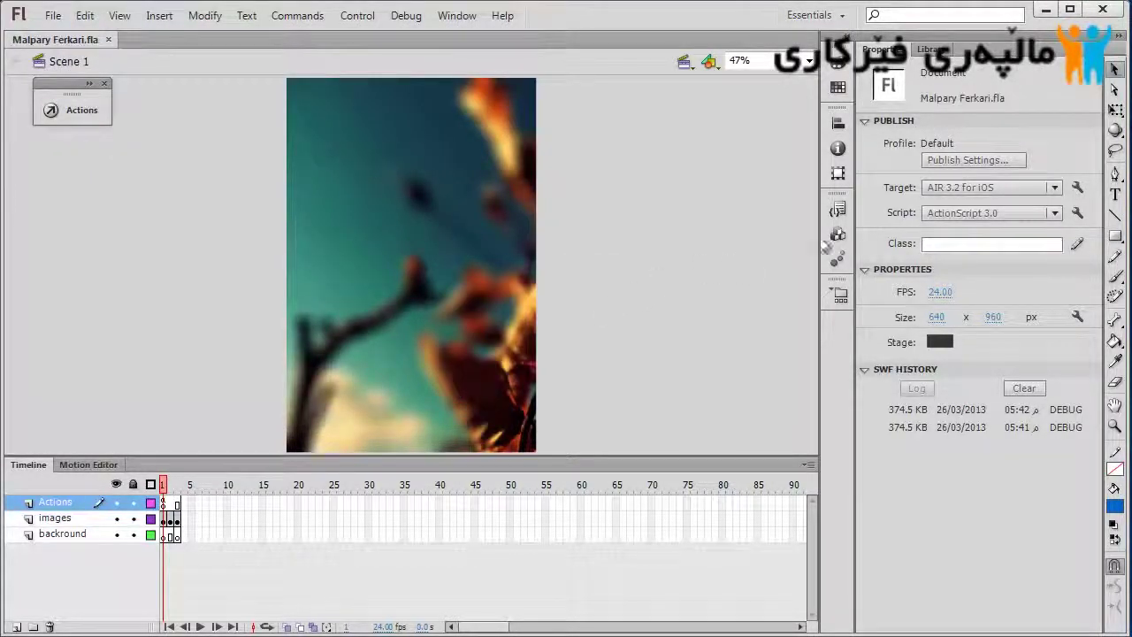
Open the AIR for iOS settings and review the .ipa output file, app name and version
{"action": "left_click", "coordinate": [1077, 188]}
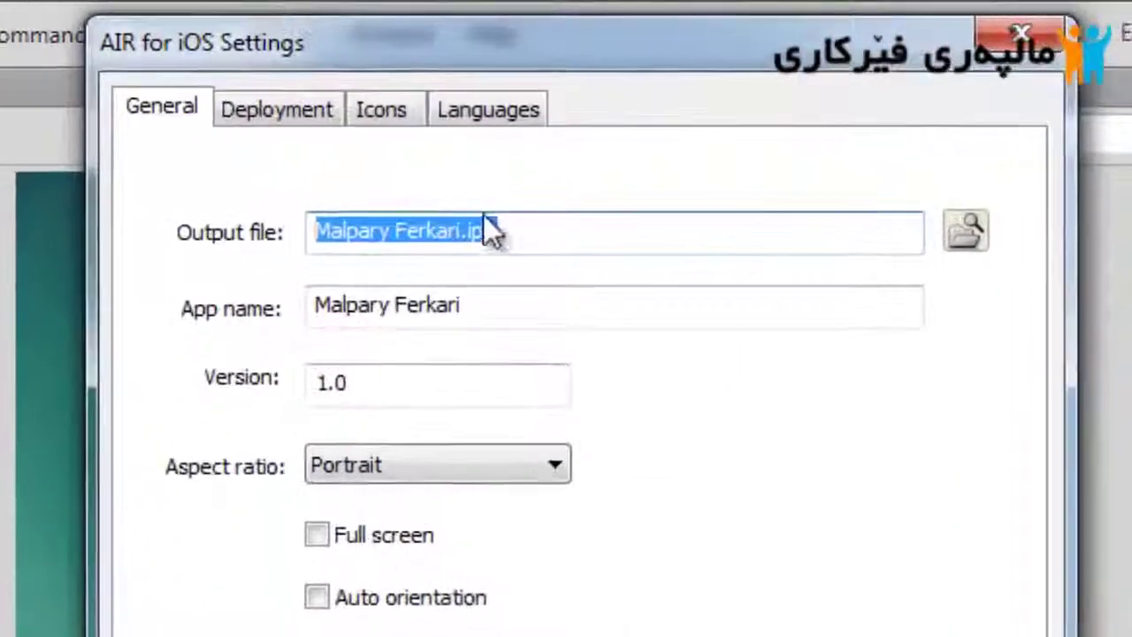
{"action": "left_click", "coordinate": [551, 112]}
{"action": "left_click_drag", "start_coordinate": [498, 234], "coordinate": [473, 251]}
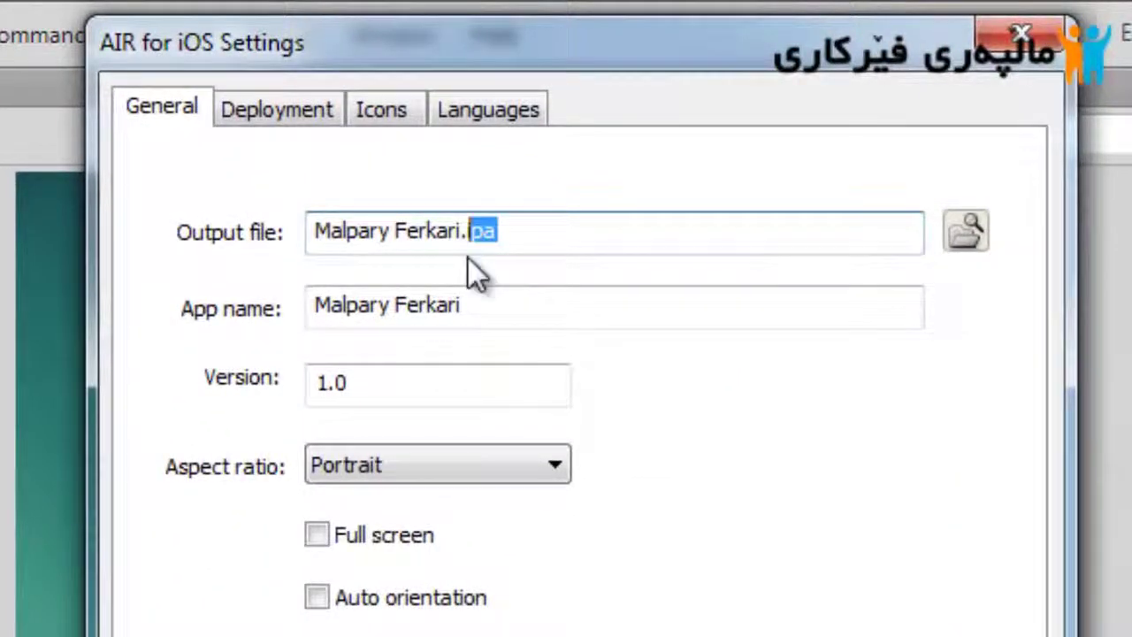
{"action": "left_click", "coordinate": [470, 304]}
{"action": "left_click", "coordinate": [425, 389]}
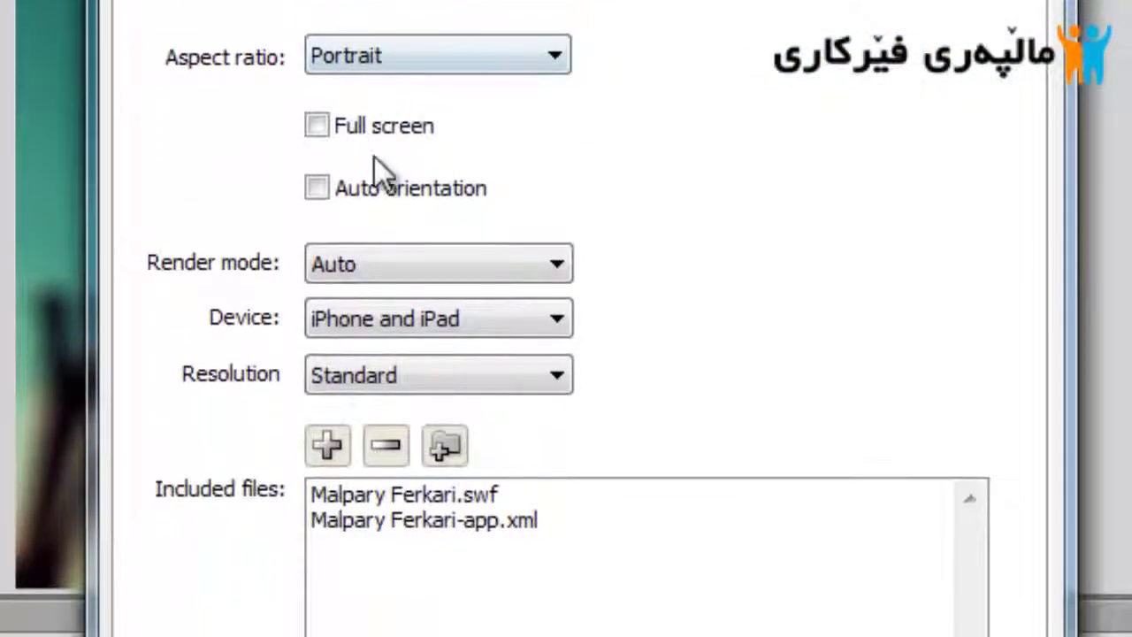
Turn on Full screen and leave Auto orientation off
{"action": "left_click", "coordinate": [389, 223]}
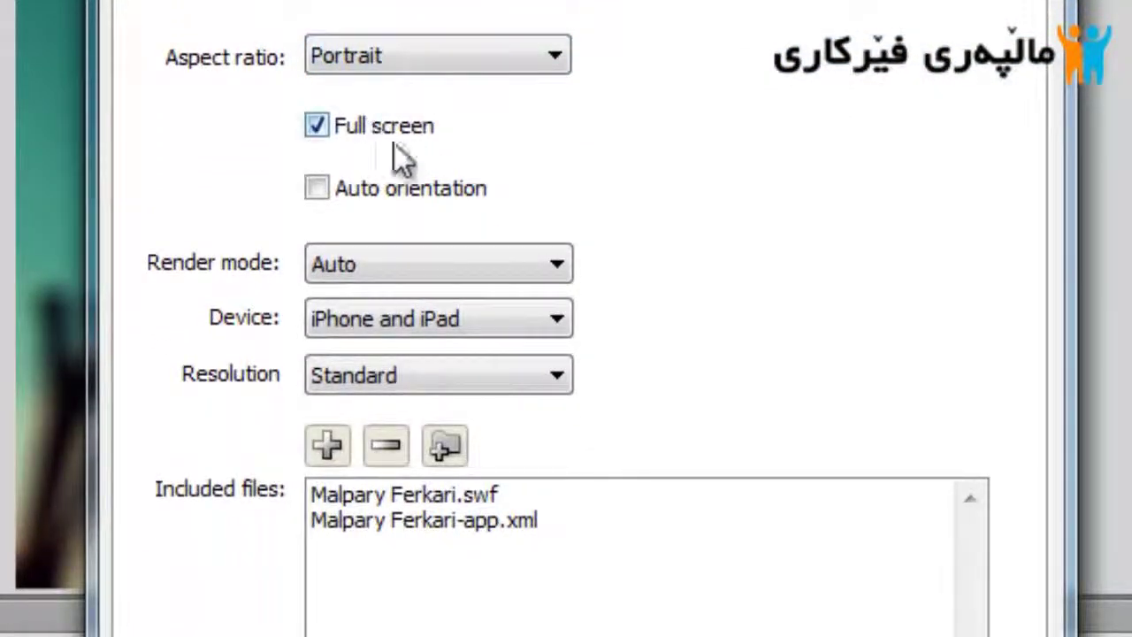
{"action": "left_click", "coordinate": [394, 139]}
{"action": "left_click", "coordinate": [407, 189]}
{"action": "left_click", "coordinate": [399, 132]}
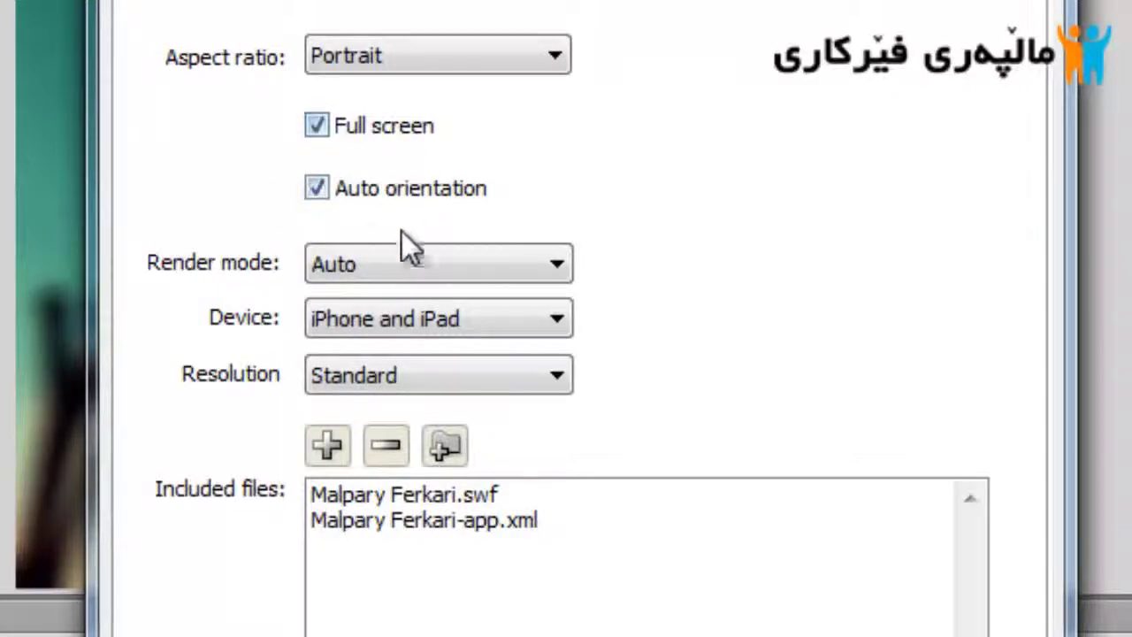
{"action": "left_click", "coordinate": [372, 200]}
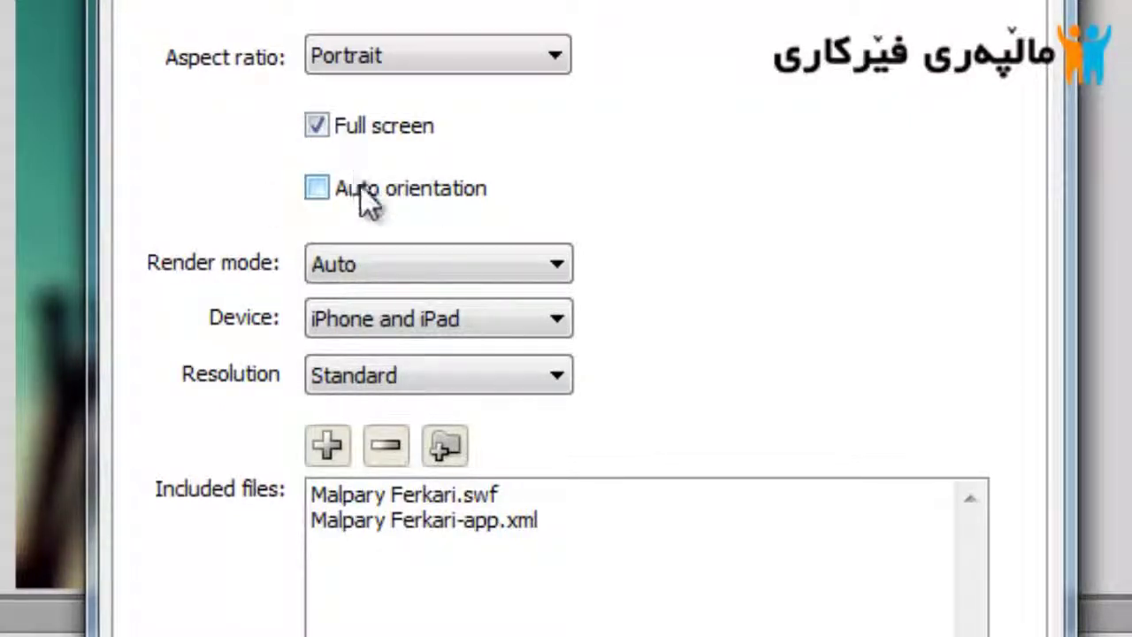
{"action": "left_click", "coordinate": [364, 199]}
{"action": "left_click", "coordinate": [364, 199]}
Keep iPhone and iPad, Standard resolution and Portrait, then show the Deployment signing settings
{"action": "left_click", "coordinate": [348, 317]}
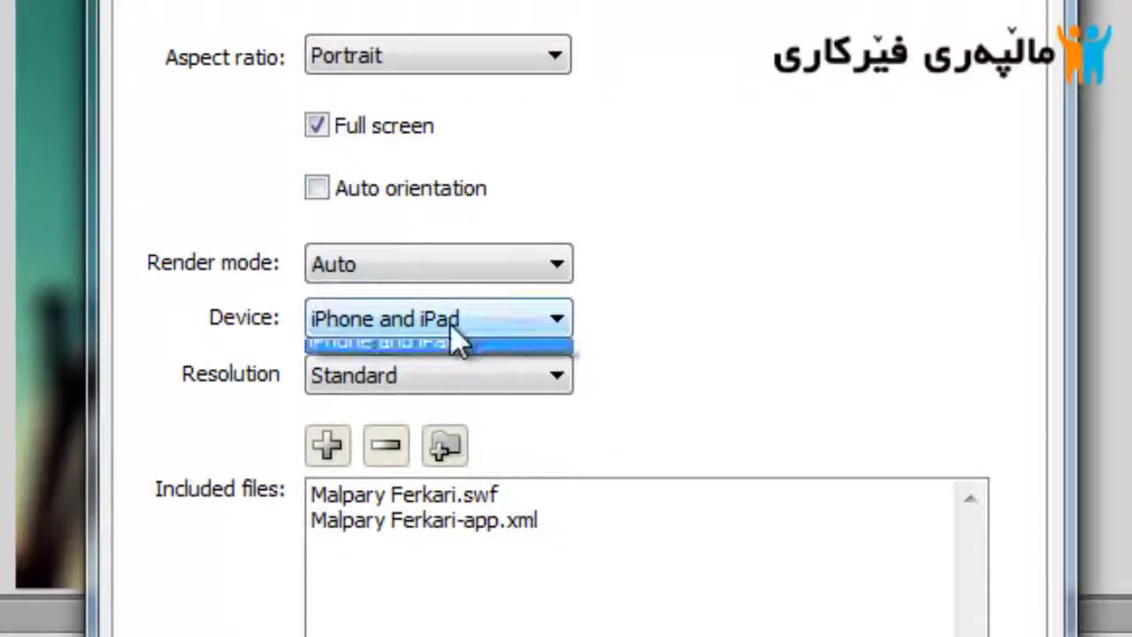
{"action": "left_click", "coordinate": [454, 405]}
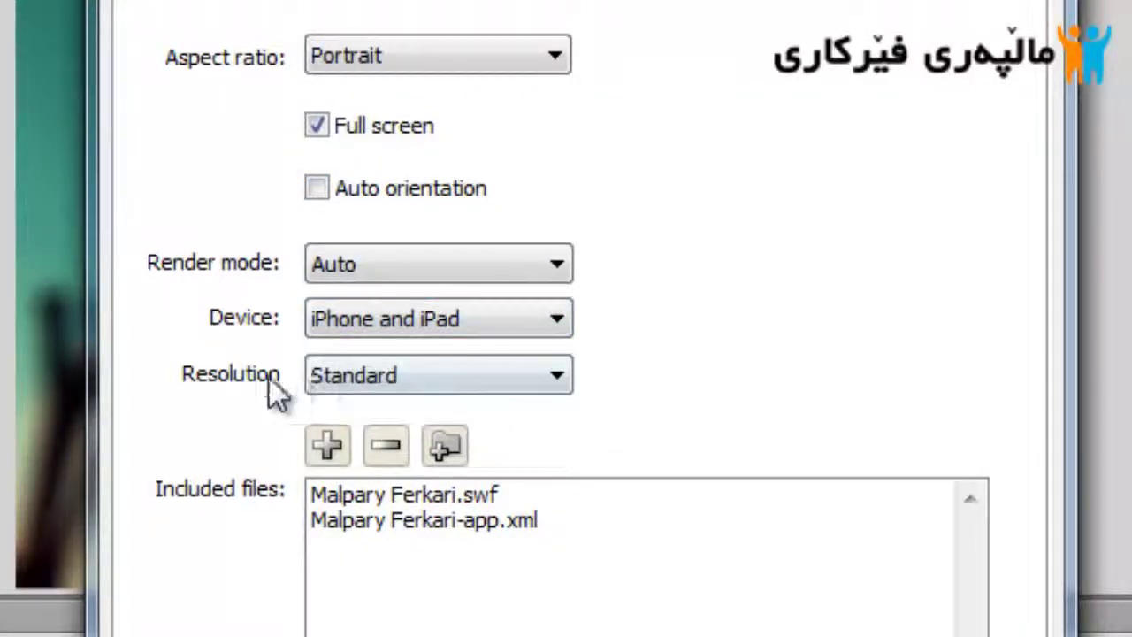
{"action": "left_click", "coordinate": [505, 382]}
{"action": "left_click", "coordinate": [695, 372]}
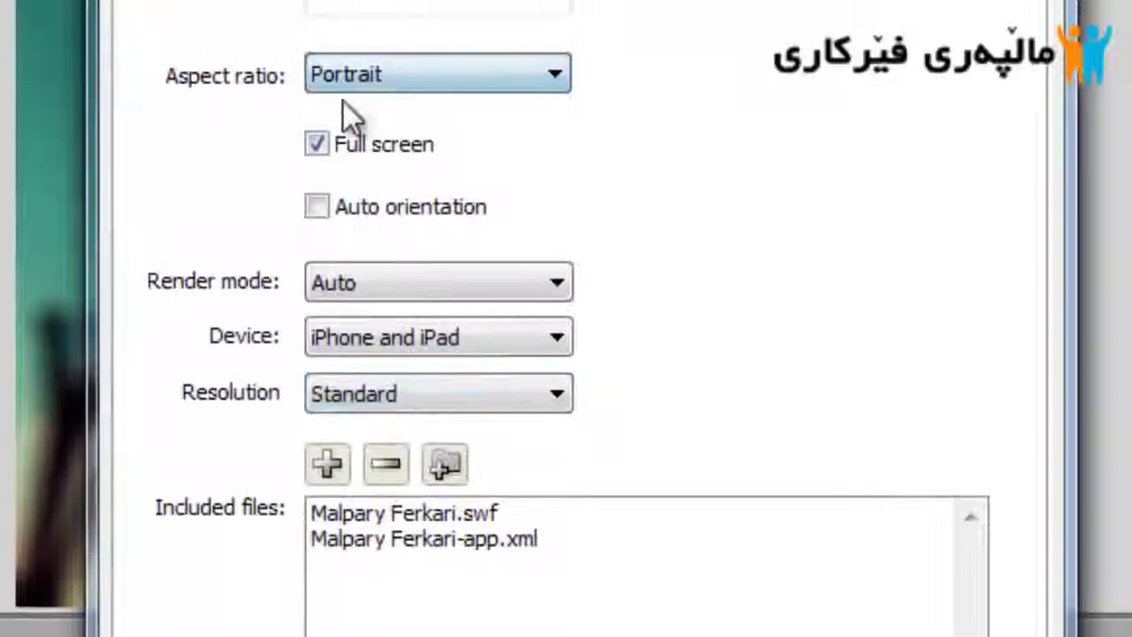
{"action": "left_click", "coordinate": [434, 72]}
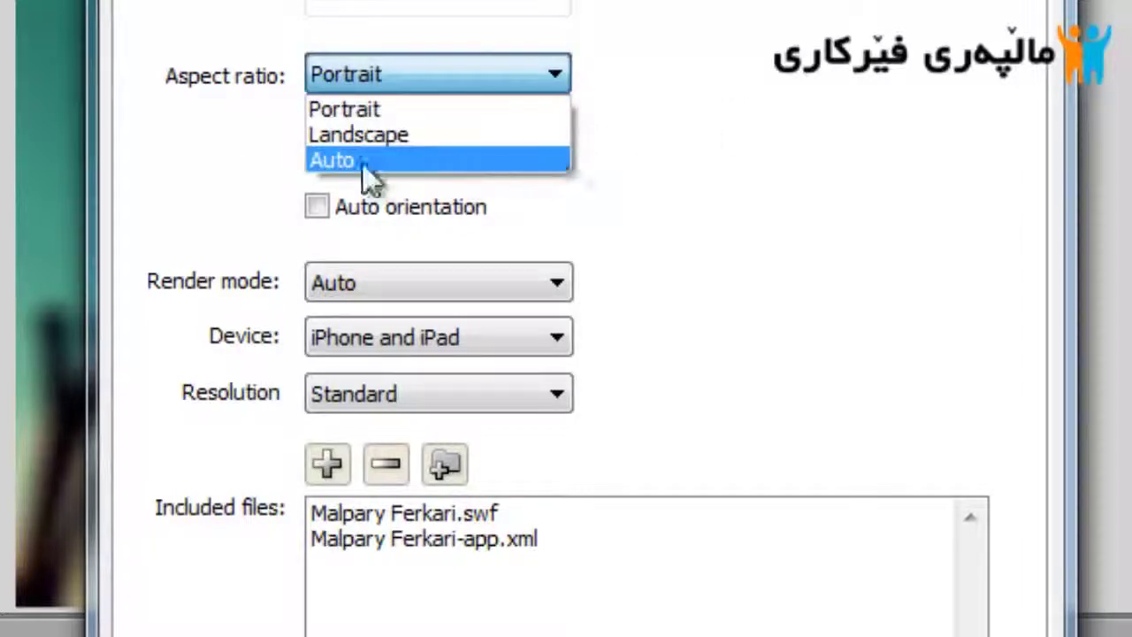
{"action": "left_click", "coordinate": [420, 107]}
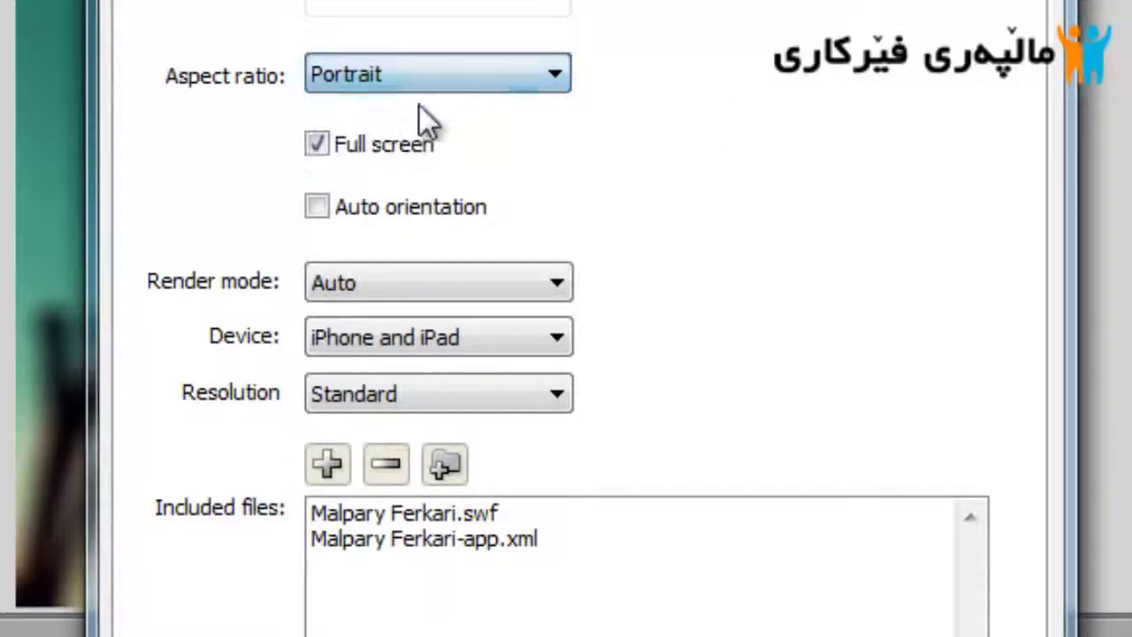
{"action": "left_click", "coordinate": [257, 53]}
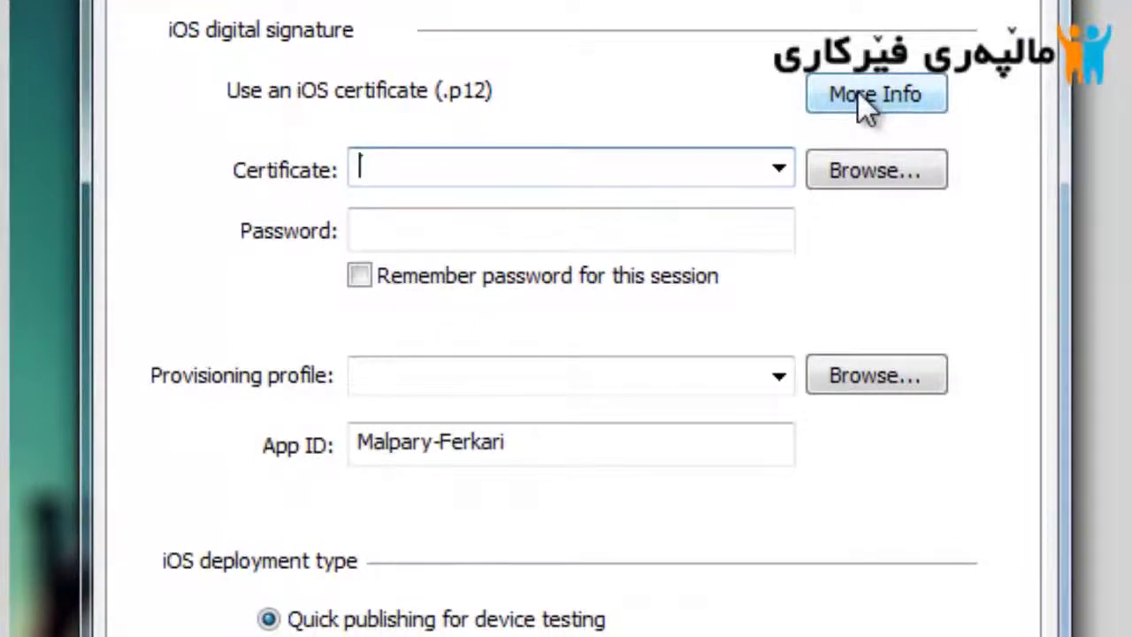
Choose mycert.p12 from the P12 folder as the iOS signing certificate
{"action": "left_click", "coordinate": [857, 92]}
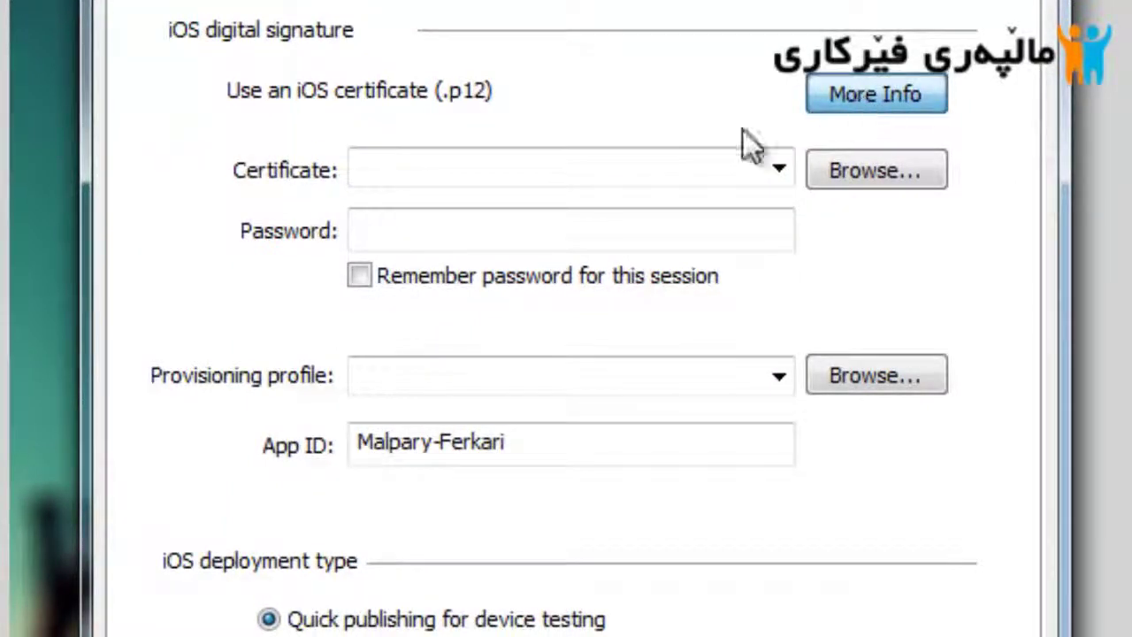
{"action": "left_click", "coordinate": [606, 173]}
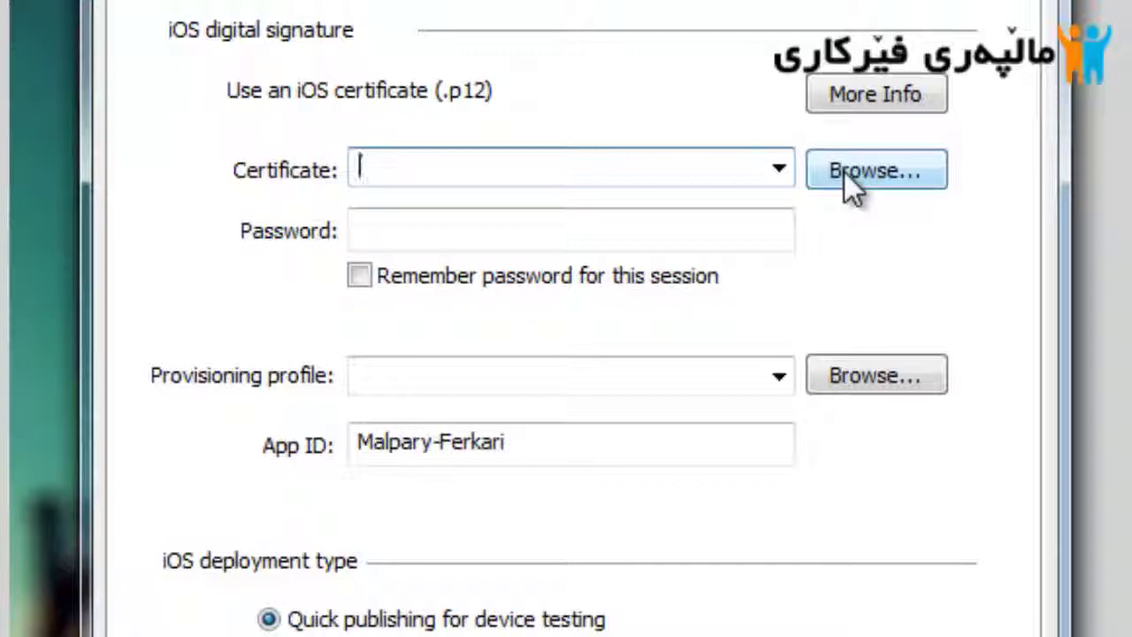
{"action": "left_click", "coordinate": [927, 168]}
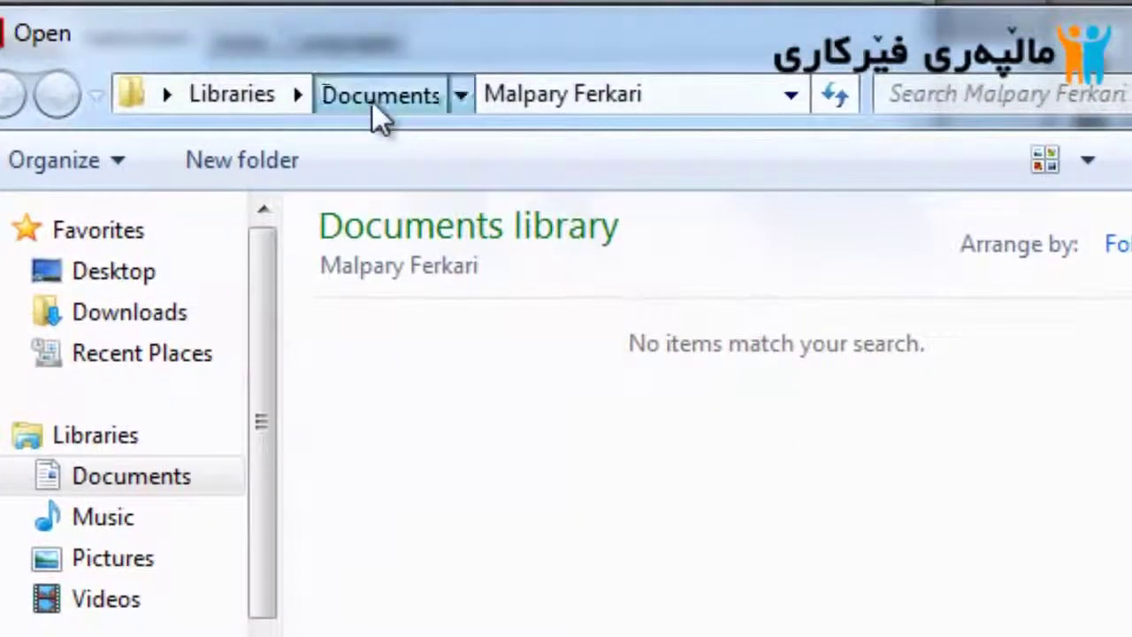
{"action": "left_click", "coordinate": [371, 100]}
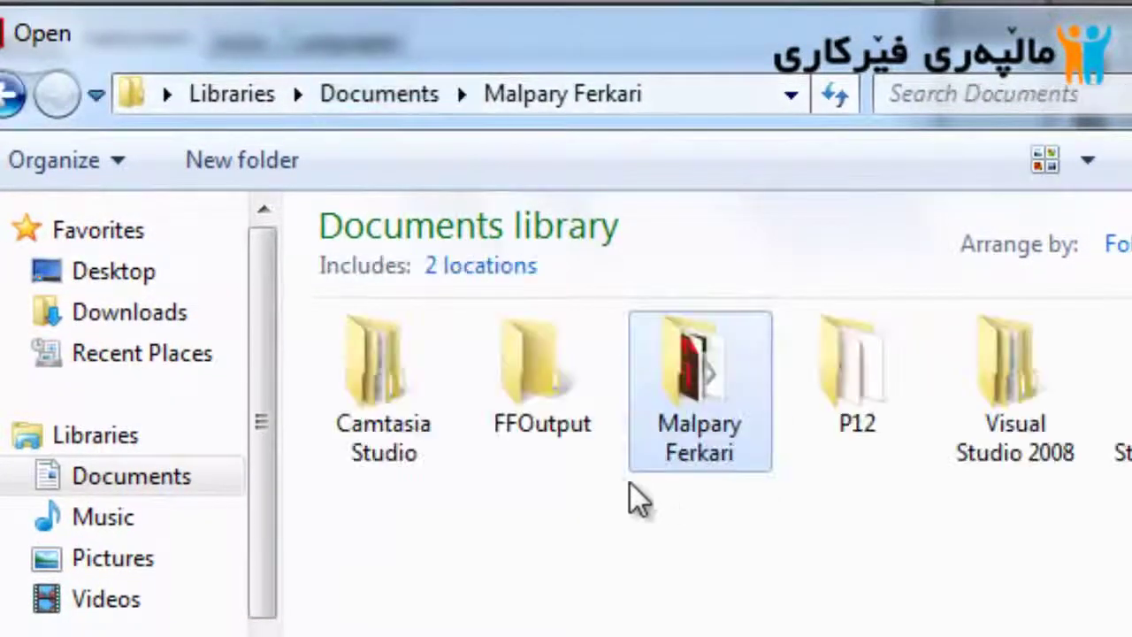
{"action": "double_click", "coordinate": [869, 409]}
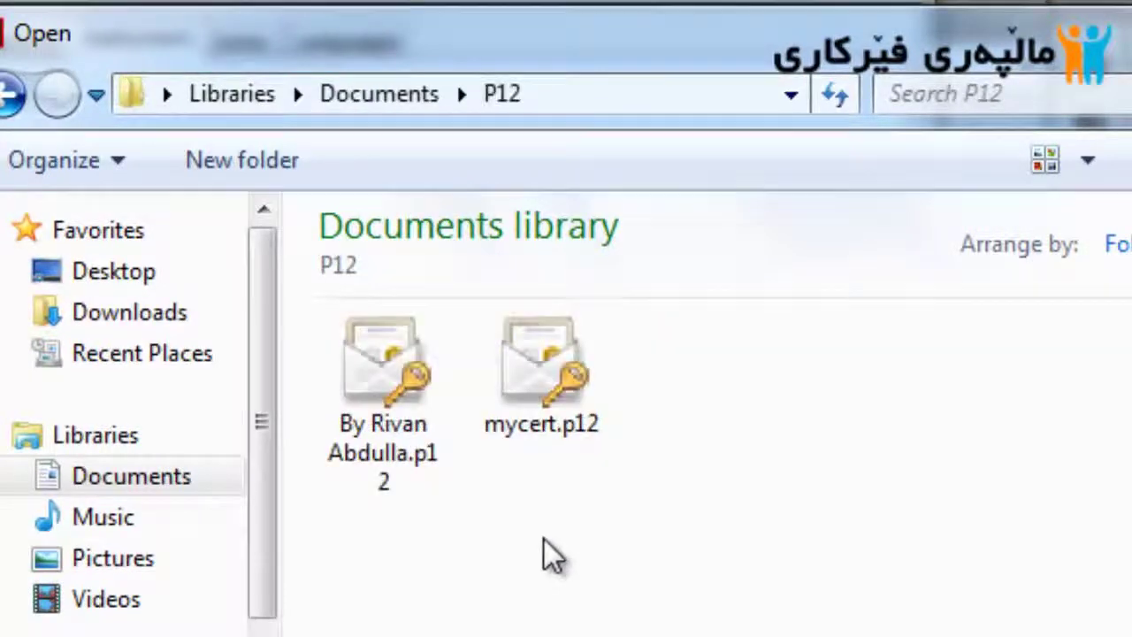
{"action": "left_click", "coordinate": [593, 414]}
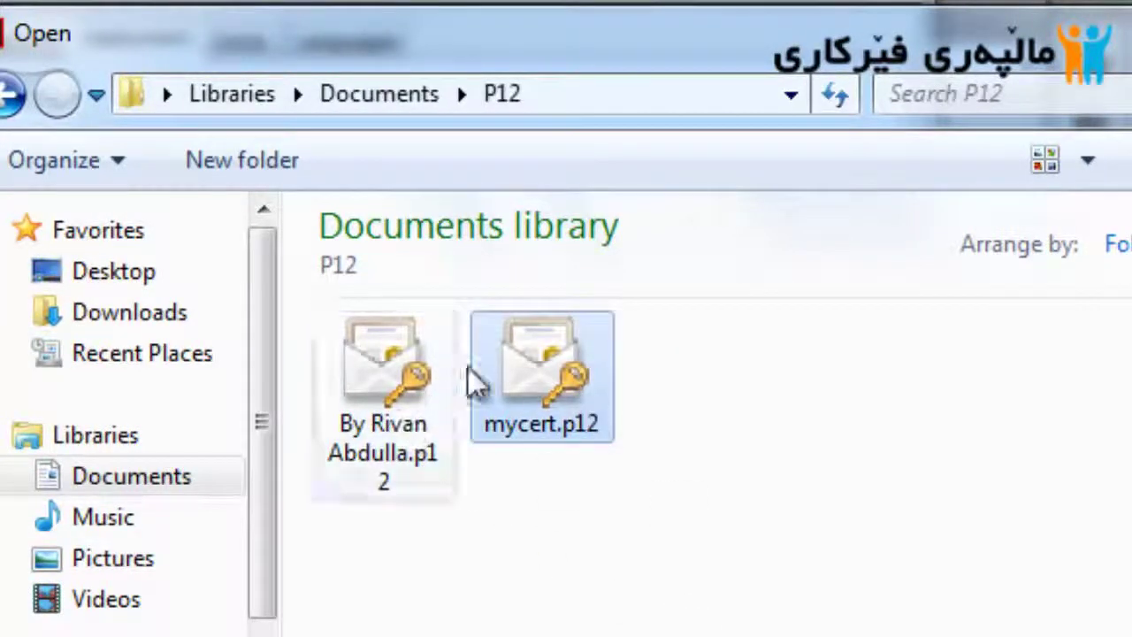
{"action": "left_click", "coordinate": [430, 424]}
{"action": "left_click", "coordinate": [595, 412]}
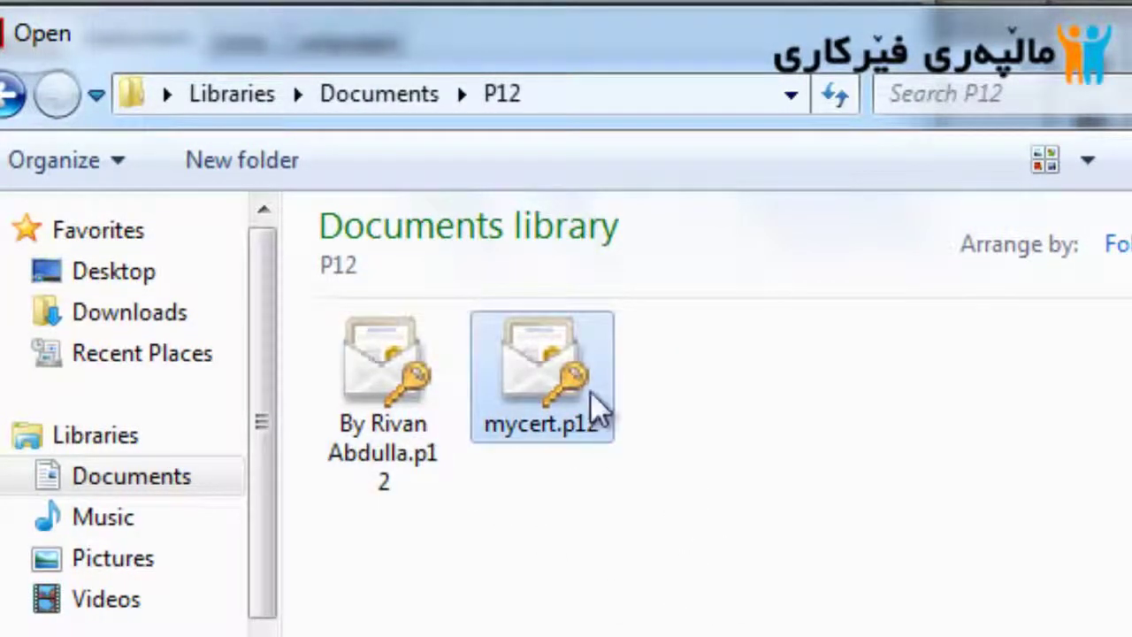
{"action": "double_click", "coordinate": [591, 394]}
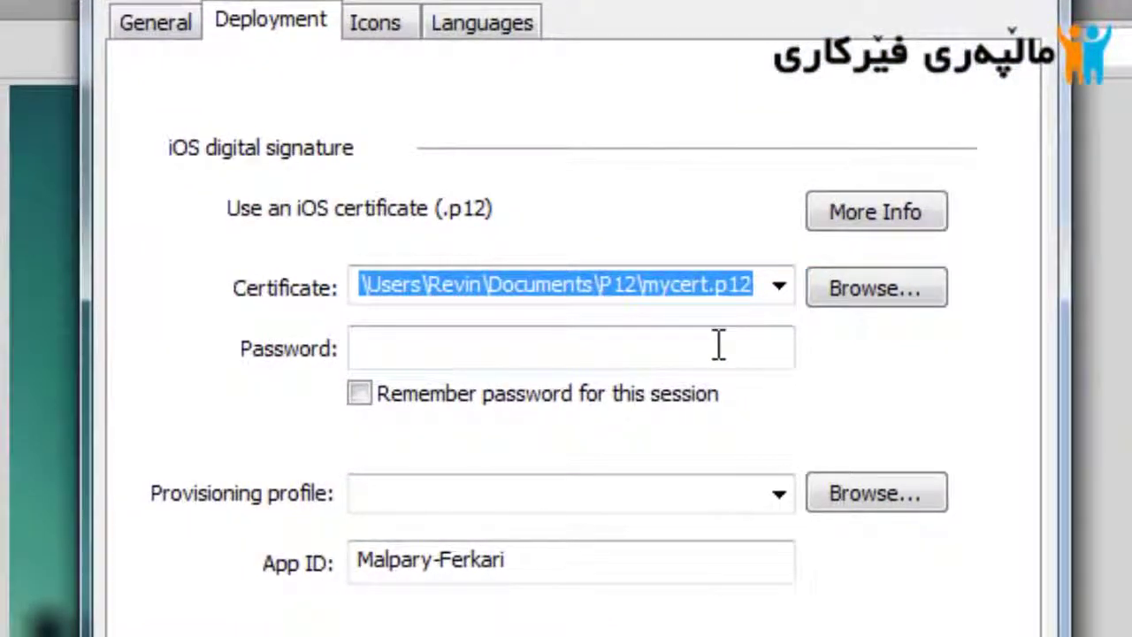
Enter and remember the certificate password, and load c-revin.mobileprovision as the provisioning profile
{"action": "left_click", "coordinate": [719, 345]}
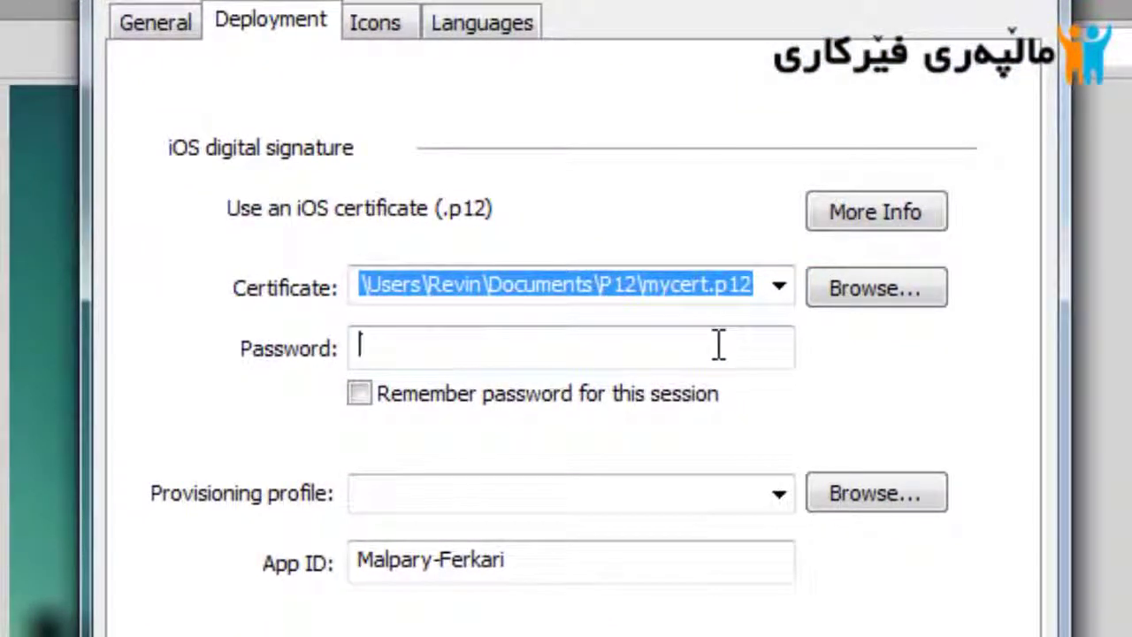
{"action": "type", "text": "1234"}
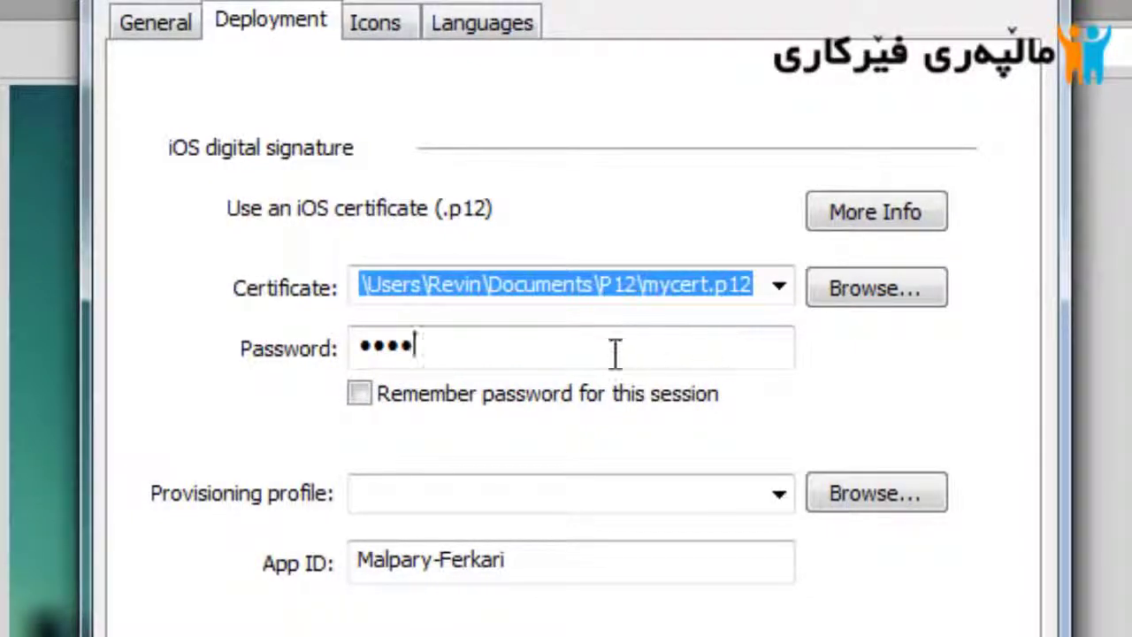
{"action": "left_click", "coordinate": [566, 393]}
{"action": "left_click", "coordinate": [631, 492]}
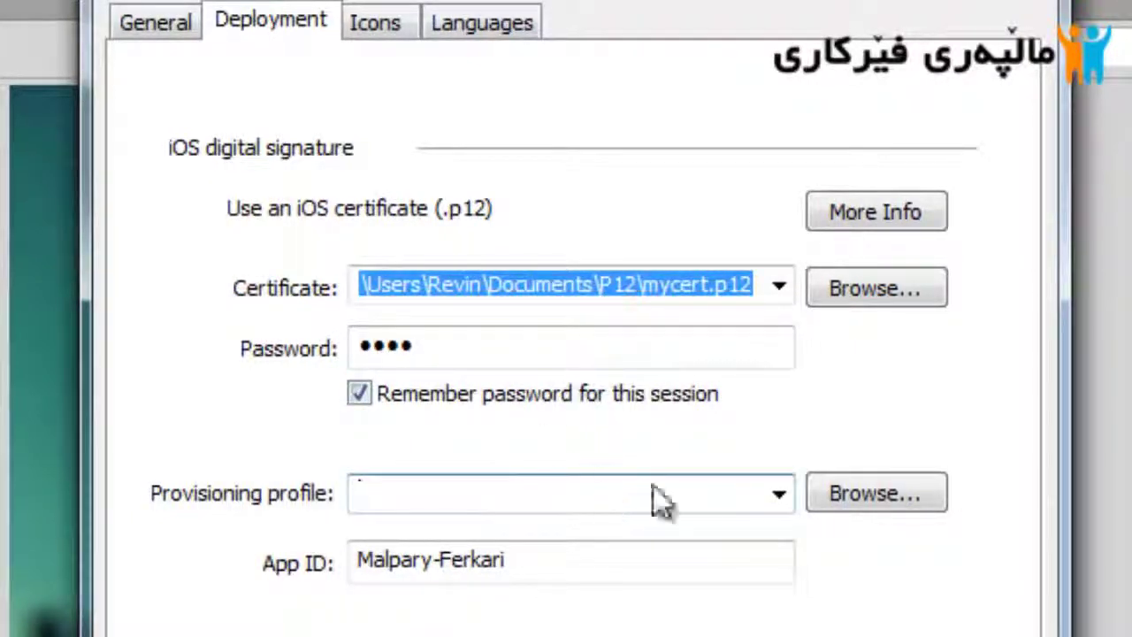
{"action": "left_click", "coordinate": [904, 487]}
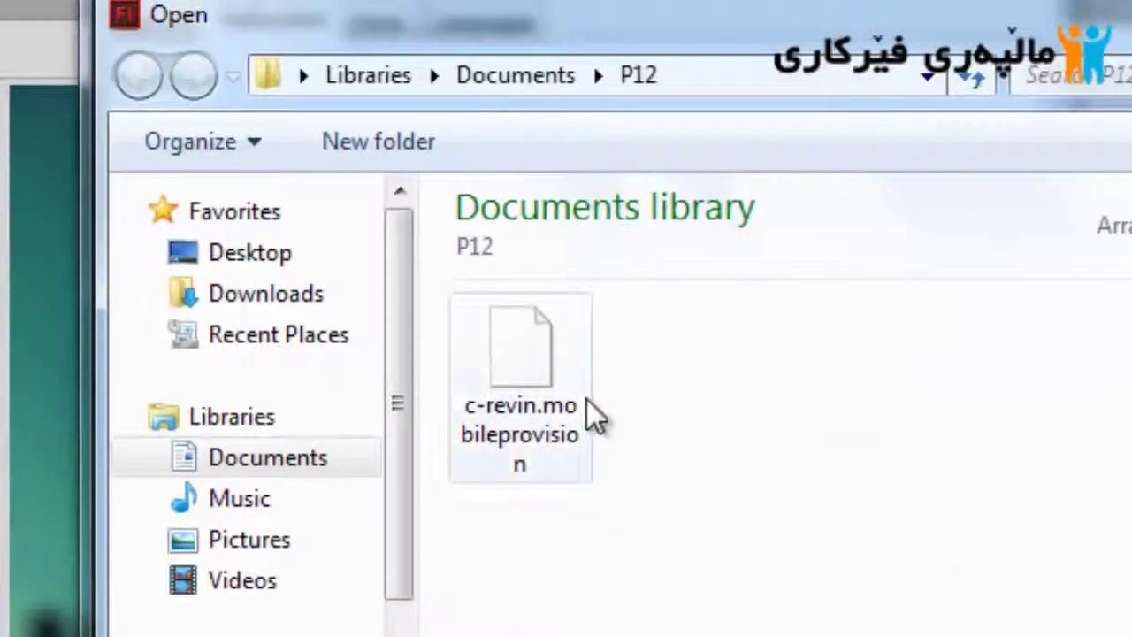
{"action": "left_click", "coordinate": [561, 463]}
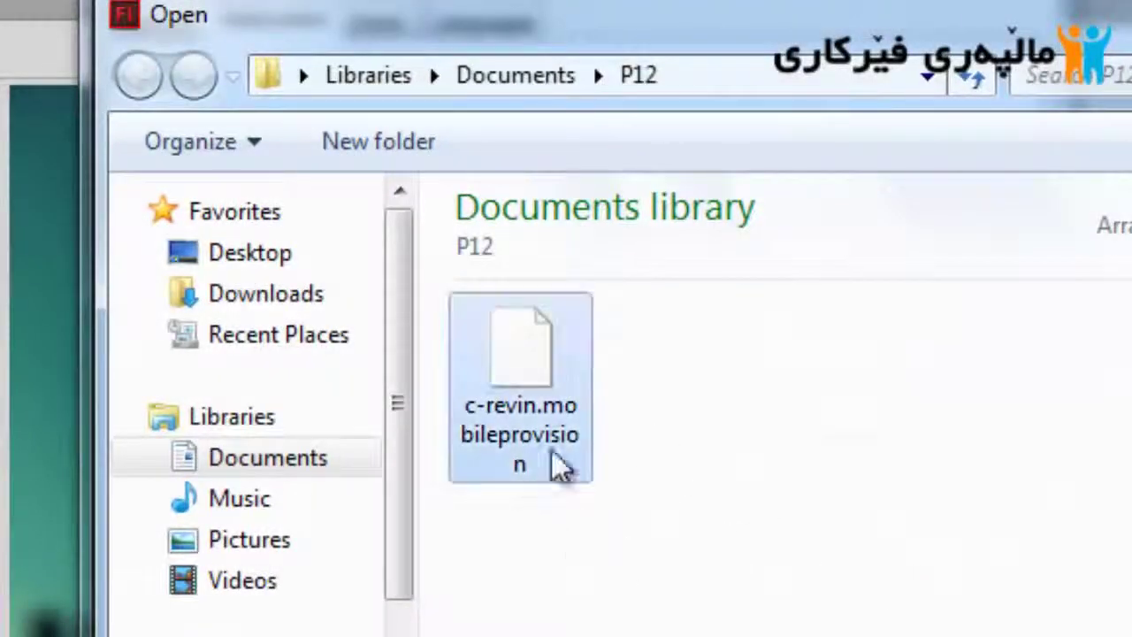
{"action": "double_click", "coordinate": [533, 384]}
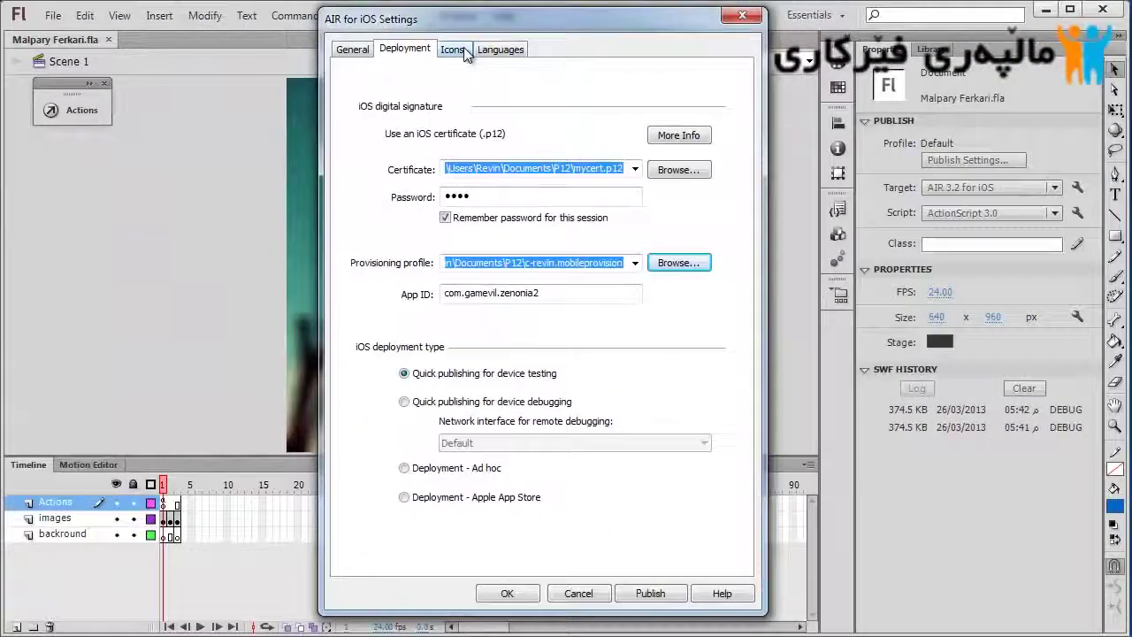
Browse the app icon slots (29x29, 57x57, 114x114, 512x512, 48x48, 72x72)
{"action": "left_click", "coordinate": [453, 49]}
{"action": "left_click", "coordinate": [476, 108]}
{"action": "left_click", "coordinate": [488, 131]}
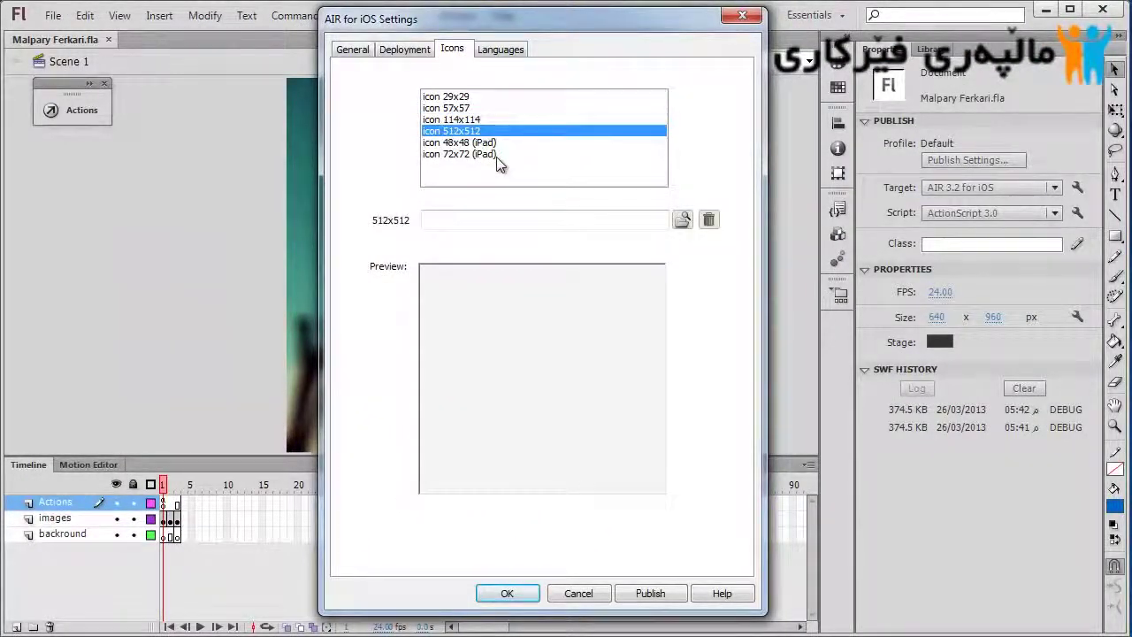
{"action": "left_click", "coordinate": [496, 155]}
{"action": "left_click", "coordinate": [482, 98]}
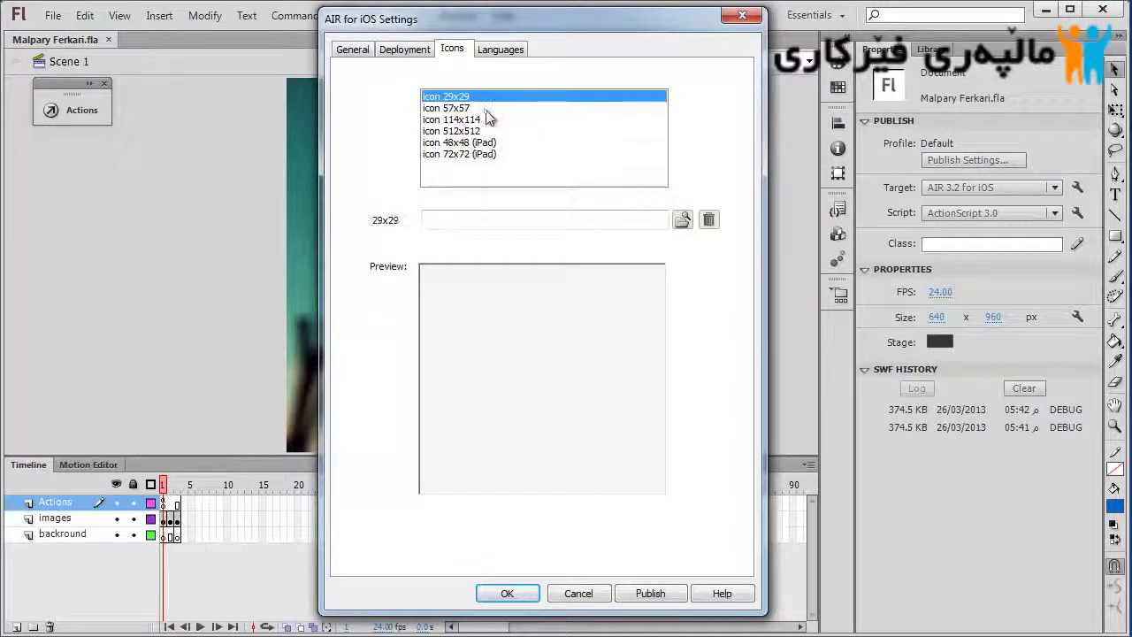
{"action": "left_click", "coordinate": [487, 110]}
{"action": "left_click", "coordinate": [489, 131]}
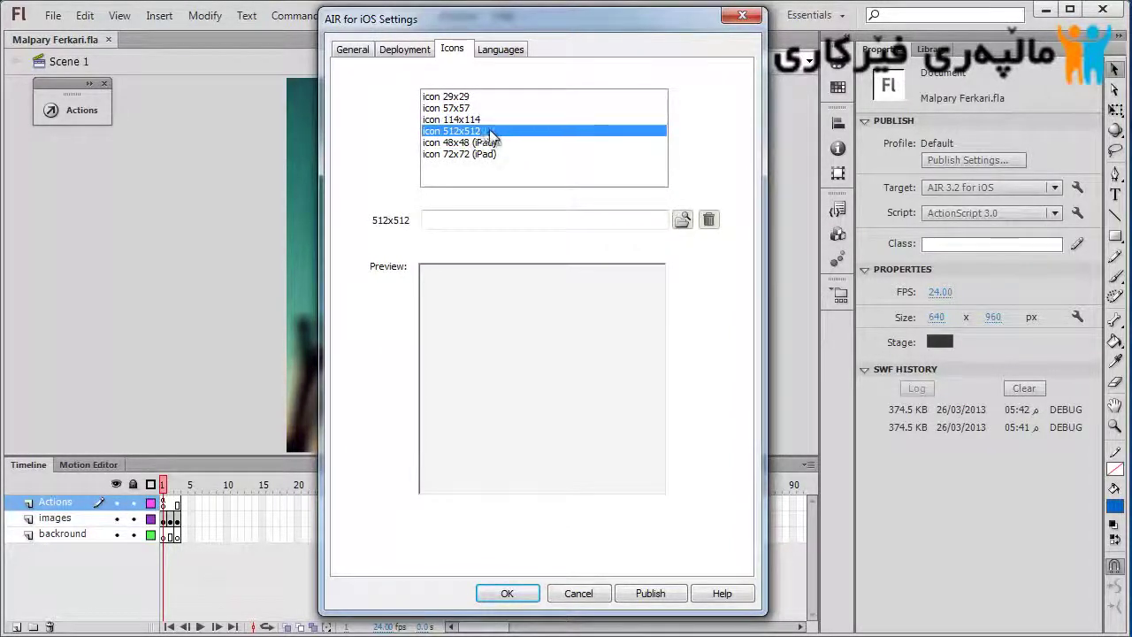
{"action": "left_click", "coordinate": [484, 119]}
{"action": "left_click", "coordinate": [491, 143]}
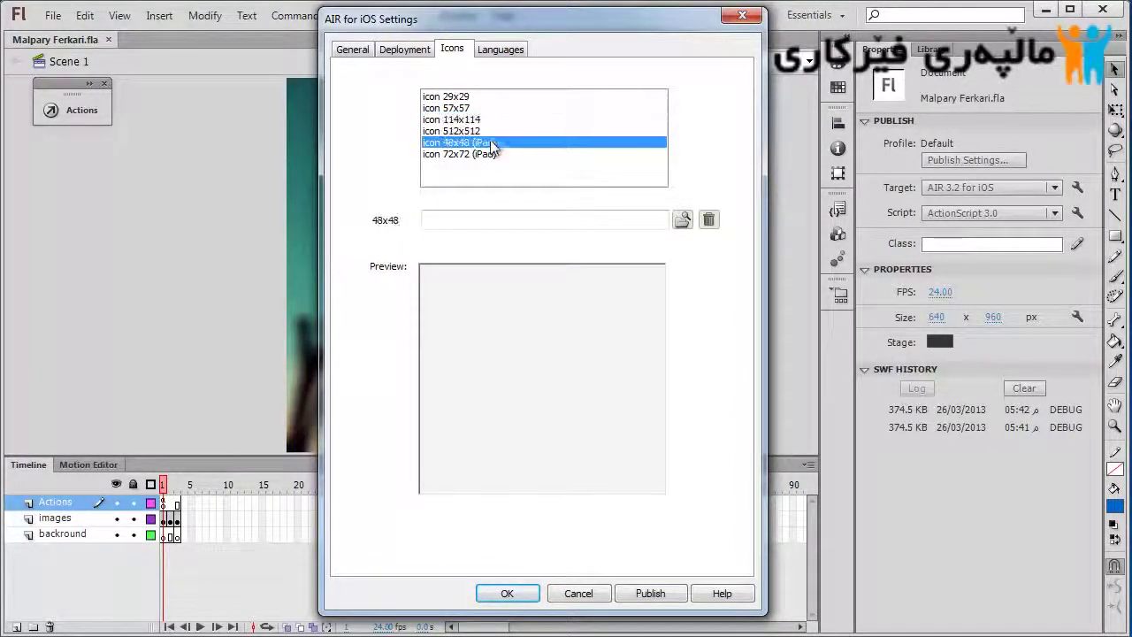
{"action": "left_click", "coordinate": [497, 155]}
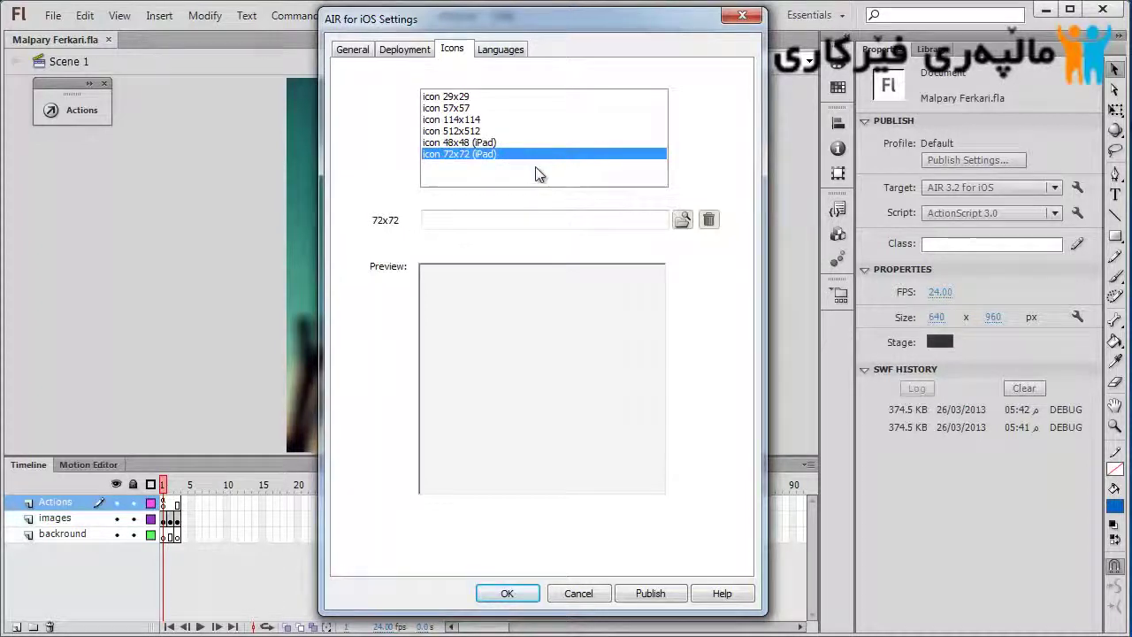
{"action": "left_click", "coordinate": [523, 131]}
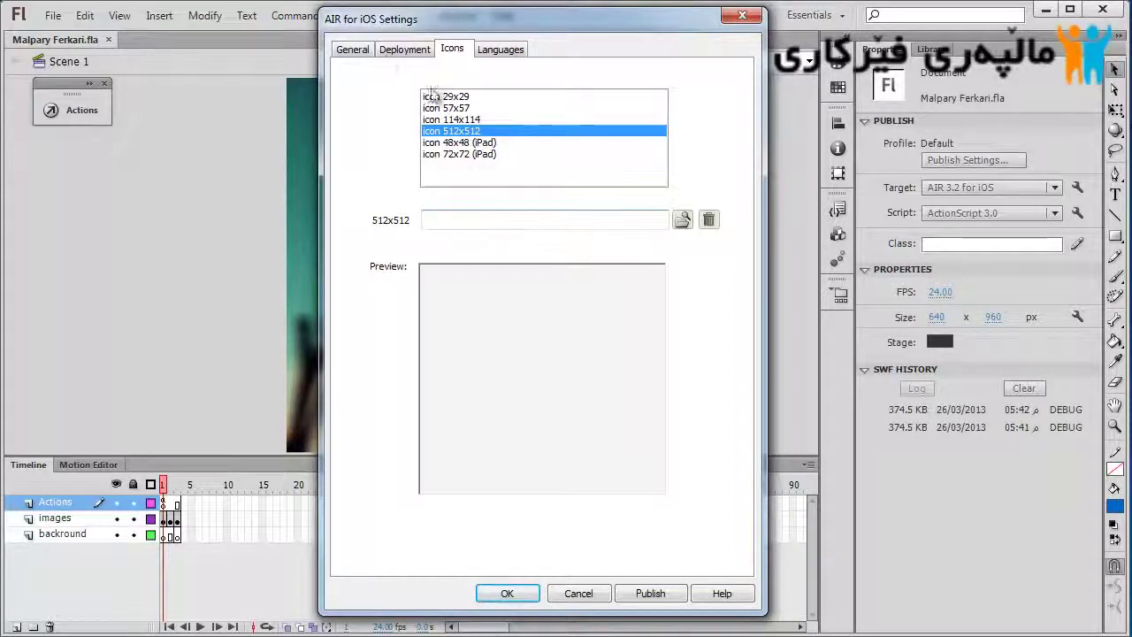
Return to the General settings and check the output file Malpary Ferkari.ipa
{"action": "left_click", "coordinate": [384, 55]}
{"action": "left_click", "coordinate": [352, 49]}
{"action": "left_click", "coordinate": [536, 109]}
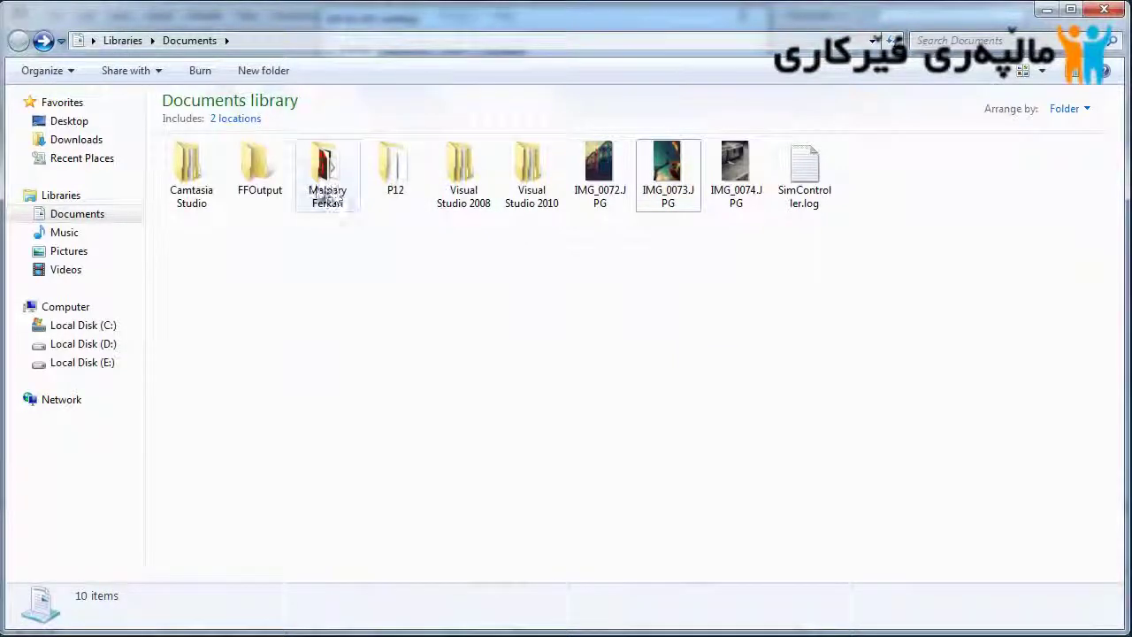
Publish Malpary Ferkari.ipa, dismiss the 'IPA file has been created' message and close the iOS settings
{"action": "double_click", "coordinate": [327, 177]}
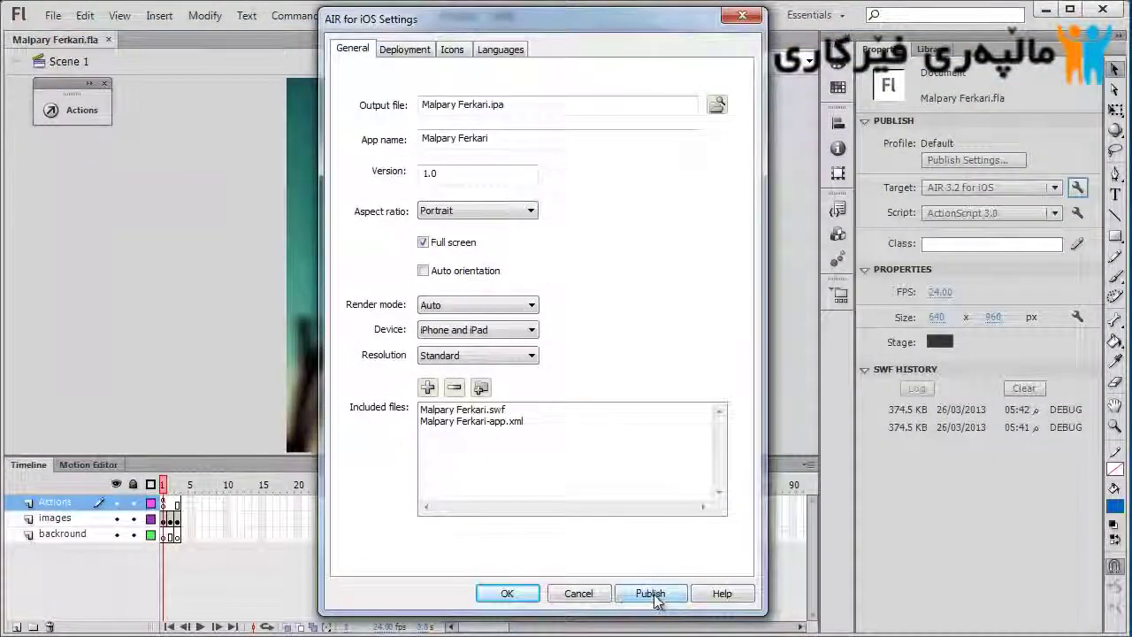
{"action": "left_click", "coordinate": [650, 594]}
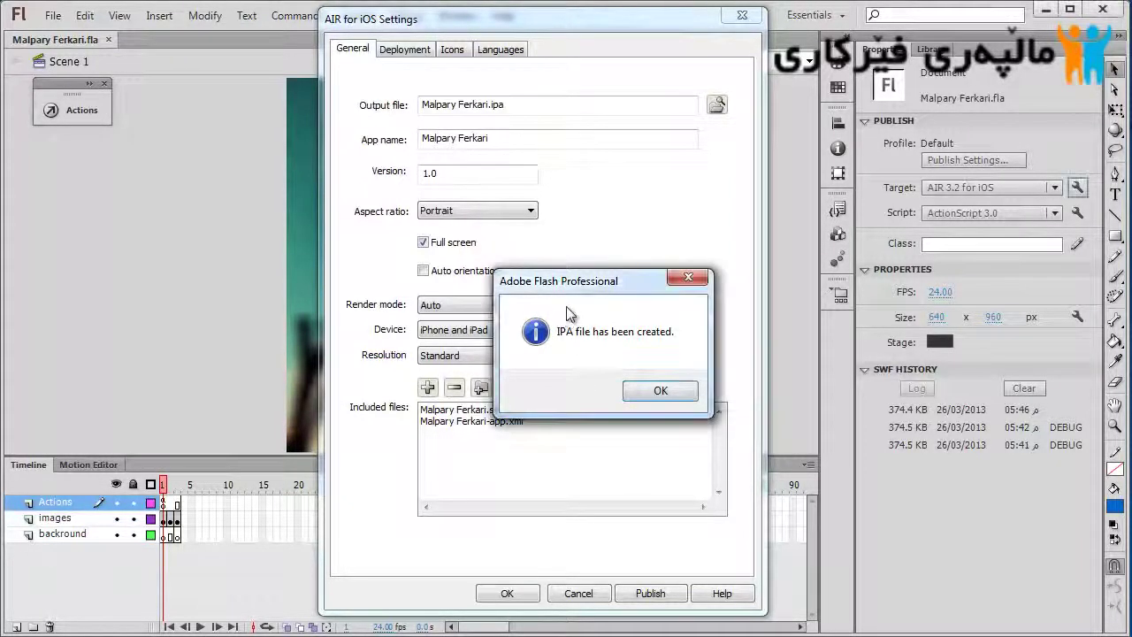
{"action": "left_click", "coordinate": [671, 391]}
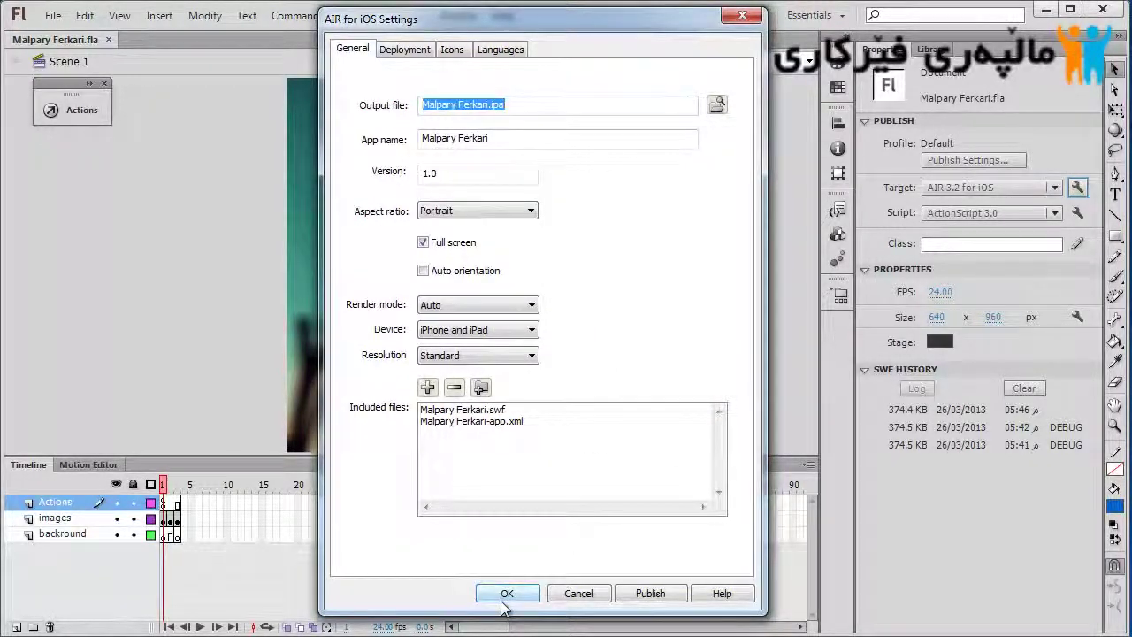
{"action": "left_click", "coordinate": [506, 593]}
Confirm the 4.62 MB Malpary Ferkari.ipa in the project folder, then minimize Explorer
{"action": "mouse_move", "coordinate": [520, 597]}
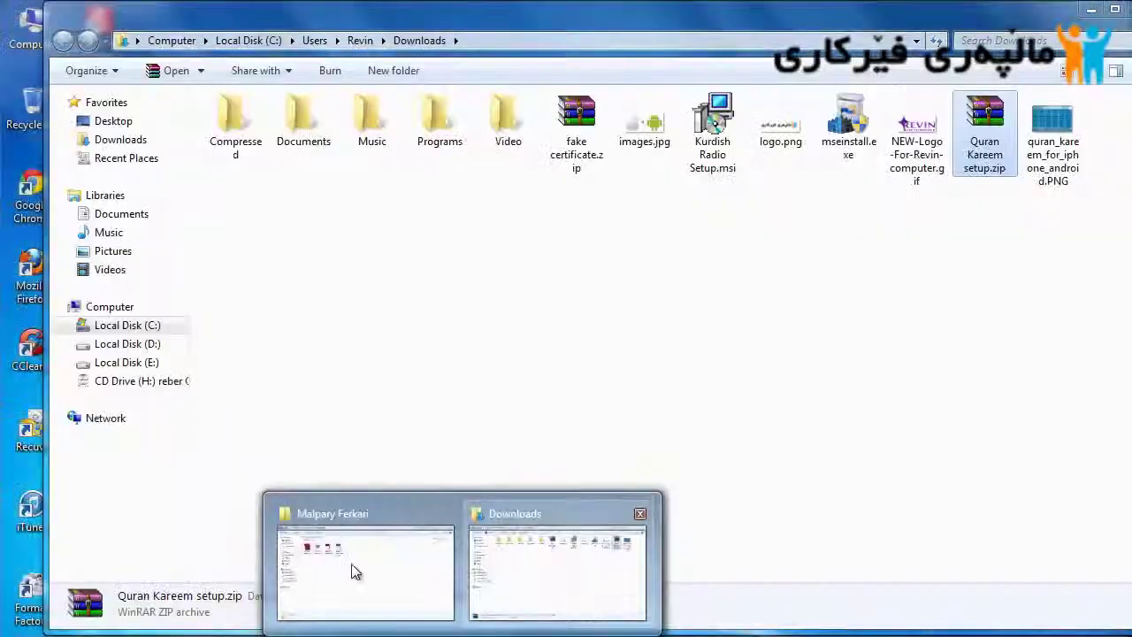
{"action": "left_click", "coordinate": [349, 569]}
{"action": "left_click", "coordinate": [259, 172]}
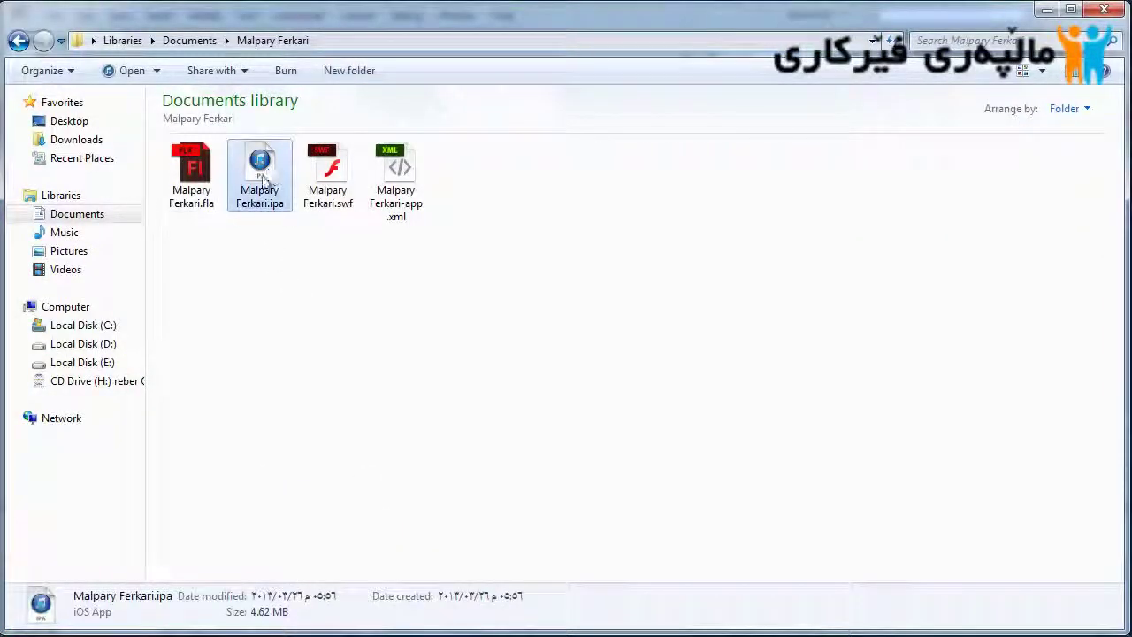
{"action": "left_click", "coordinate": [368, 283]}
{"action": "left_click", "coordinate": [274, 205]}
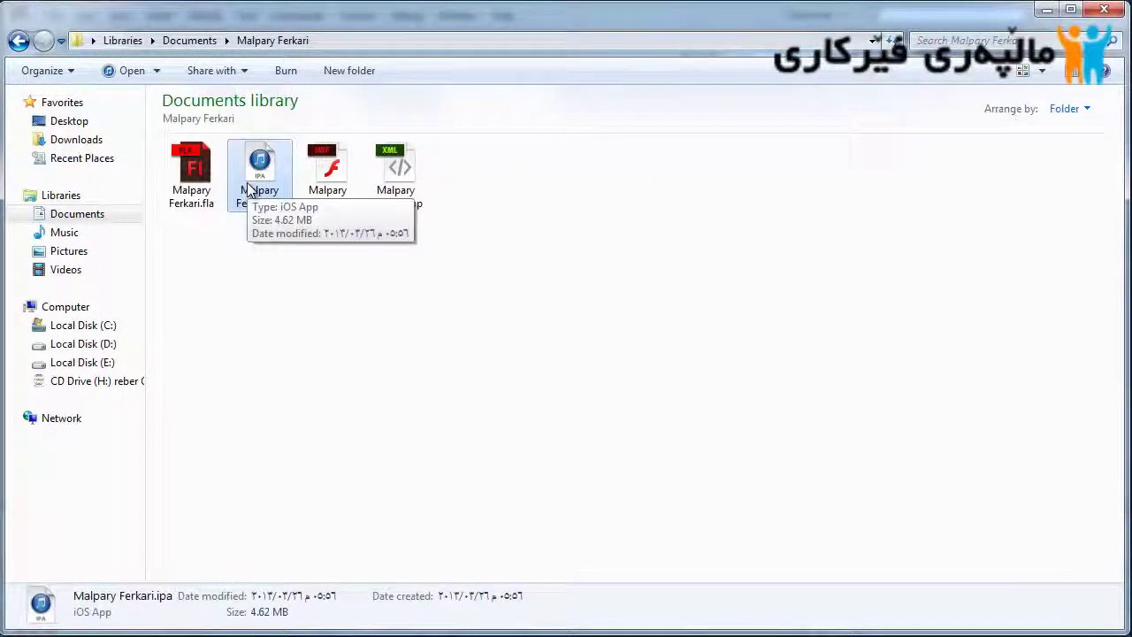
{"action": "left_click", "coordinate": [1046, 11]}
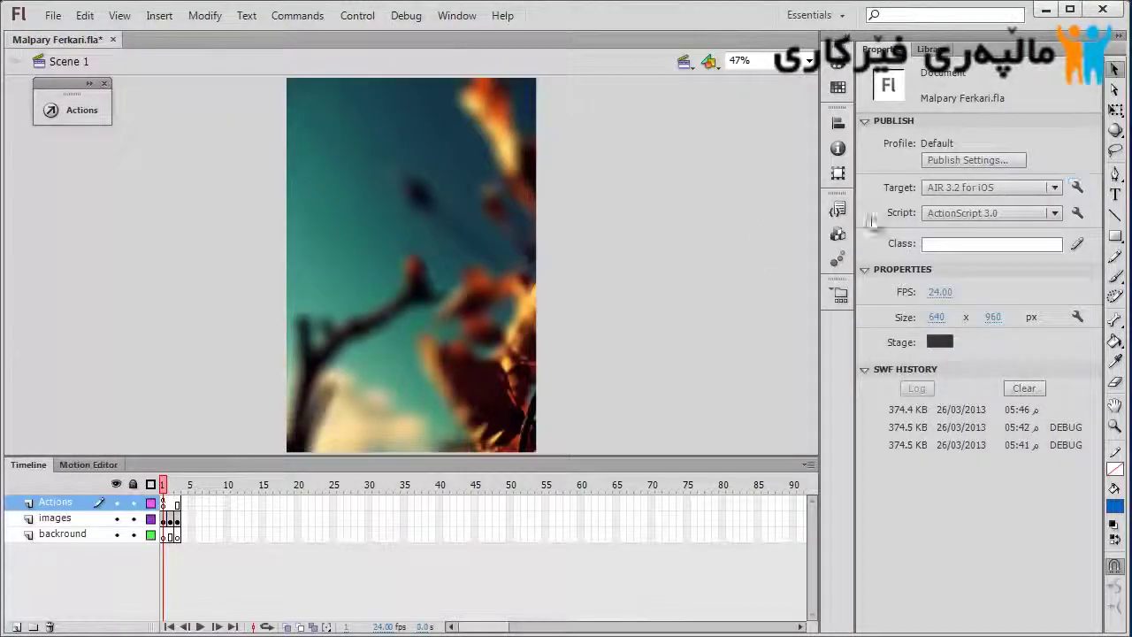
Switch the publish target to AIR 3.2 for Android and show its Deployment settings
{"action": "left_click", "coordinate": [989, 188]}
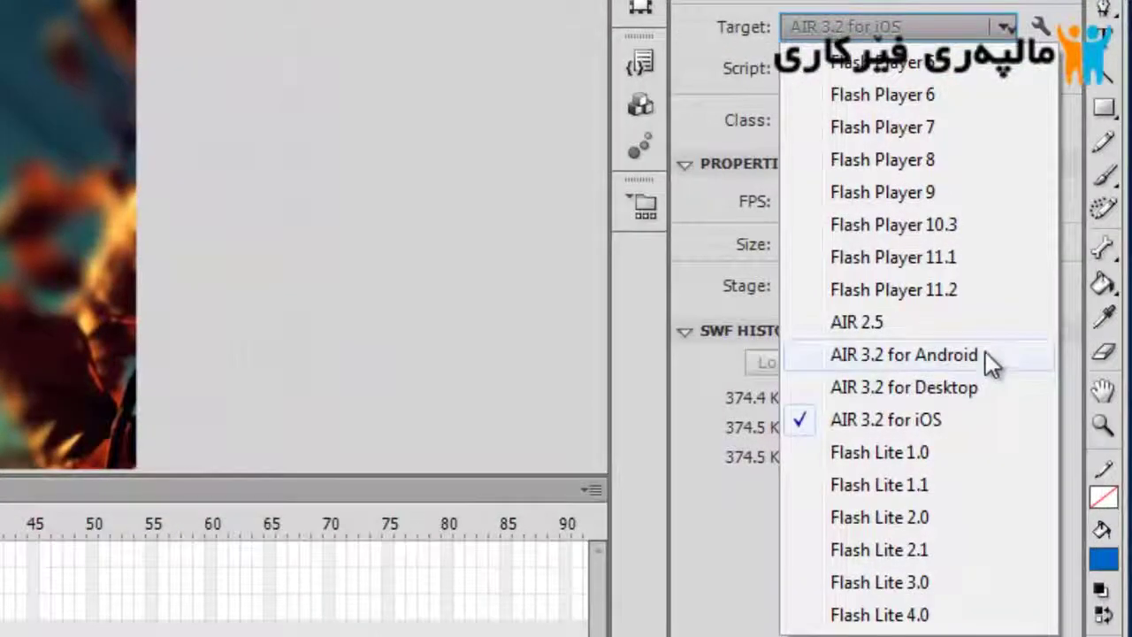
{"action": "left_click", "coordinate": [985, 354]}
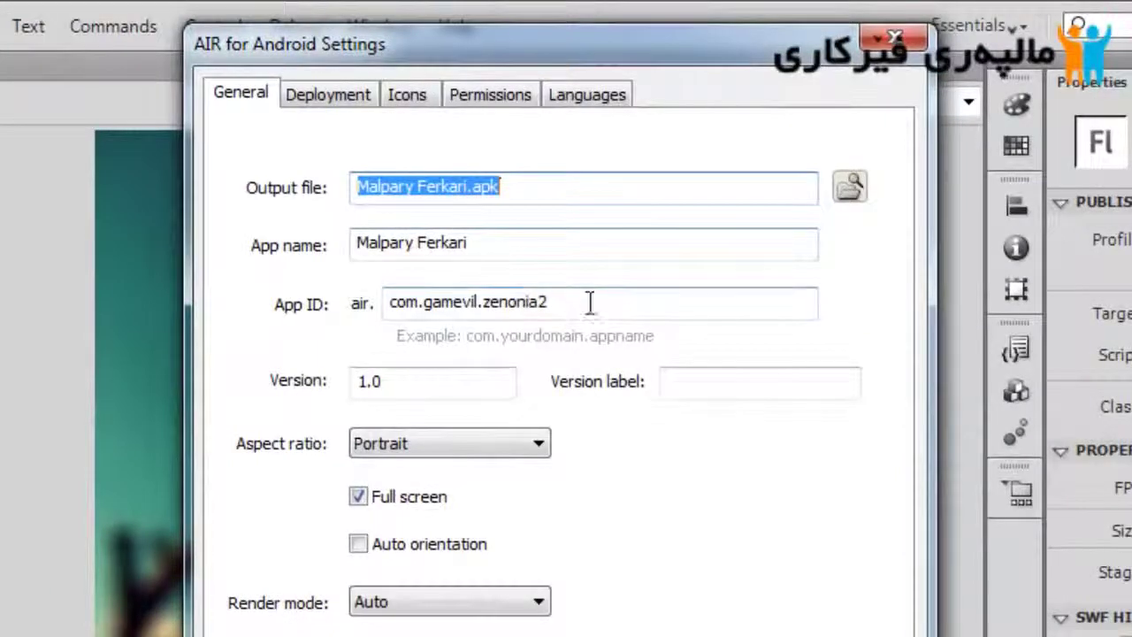
{"action": "left_click", "coordinate": [465, 303]}
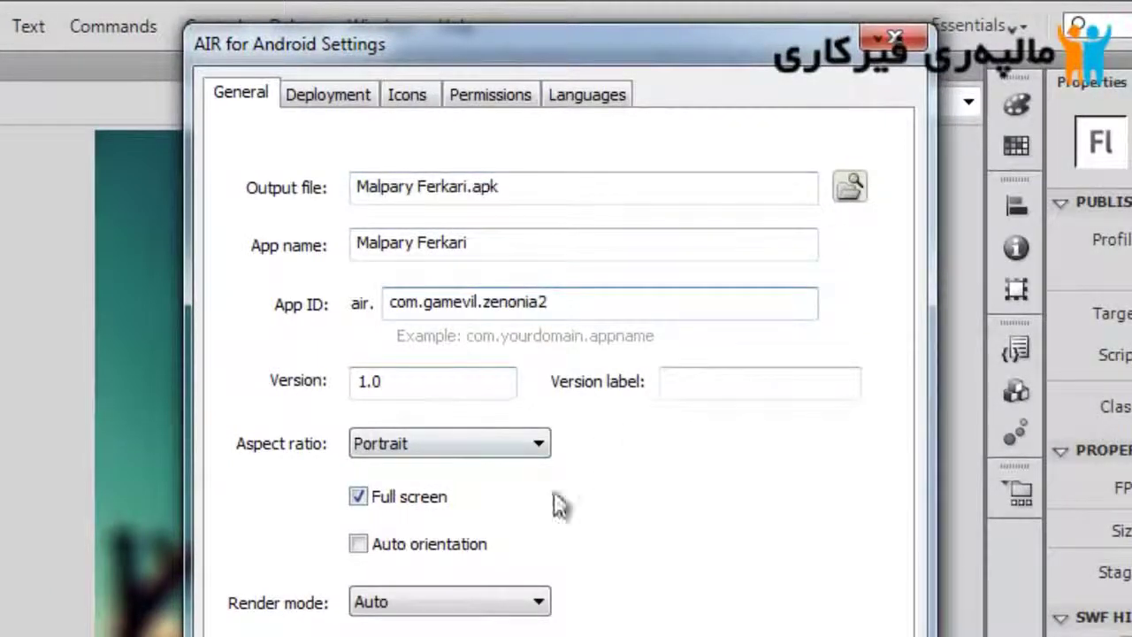
{"action": "left_click", "coordinate": [352, 95]}
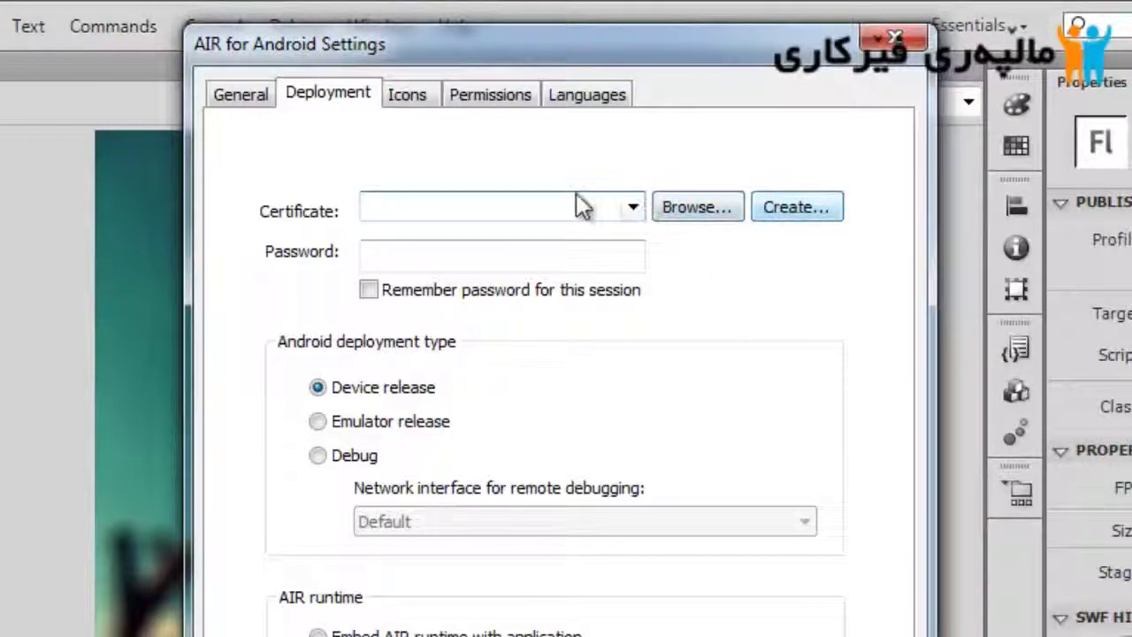
Load mycert.p12 as the Android signing certificate and enter its password
{"action": "left_click", "coordinate": [690, 211]}
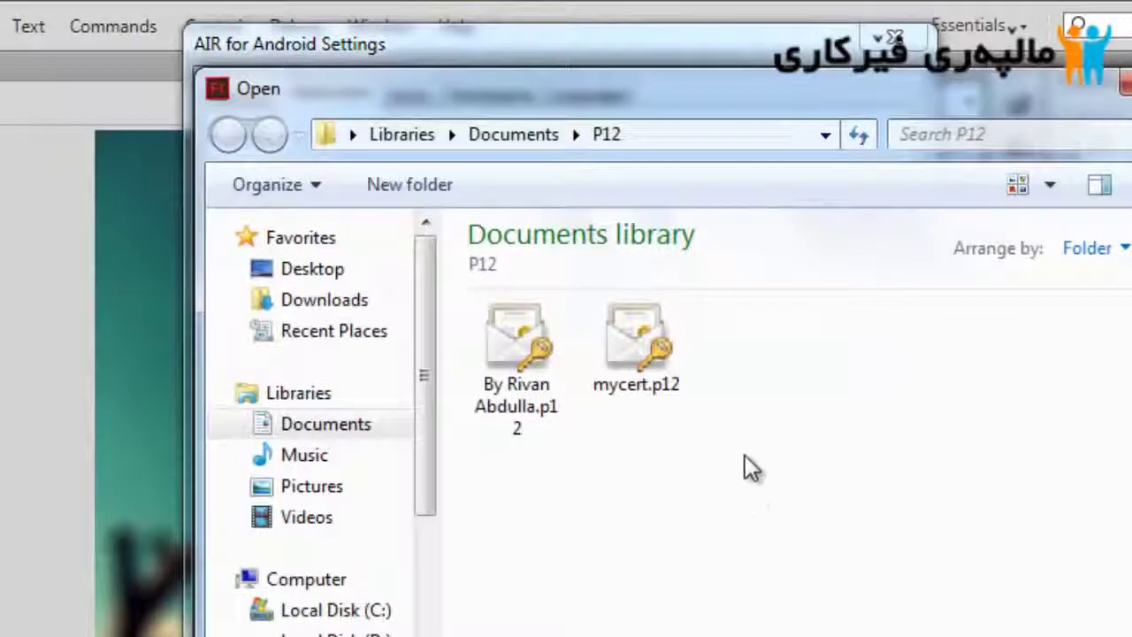
{"action": "left_click", "coordinate": [652, 389]}
{"action": "double_click", "coordinate": [654, 394]}
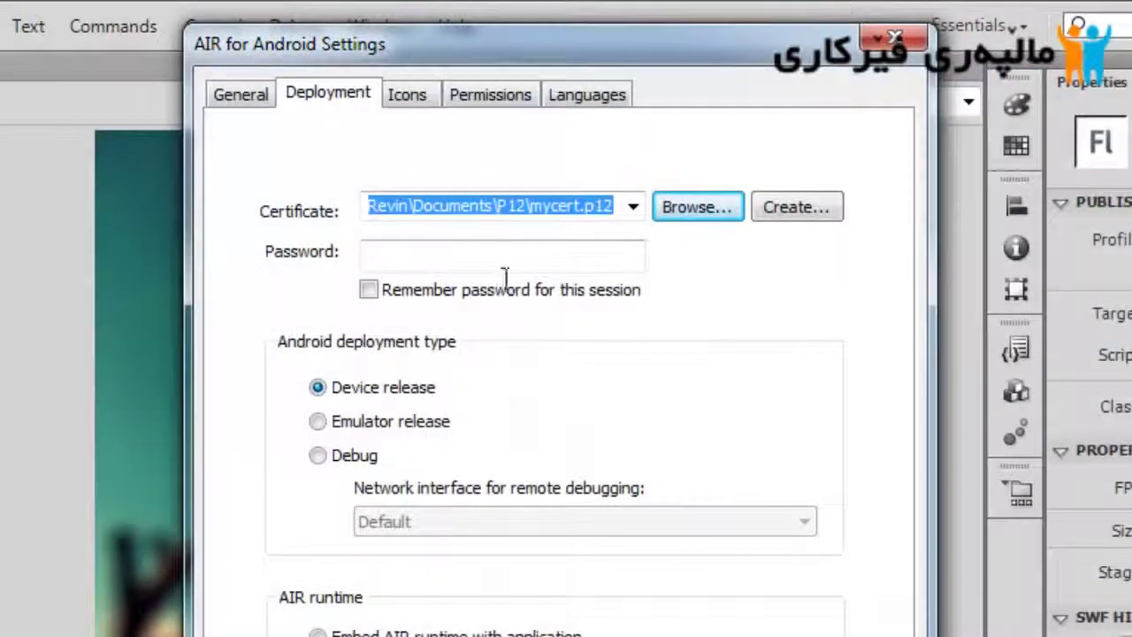
{"action": "left_click", "coordinate": [499, 256]}
{"action": "type", "text": "1234"}
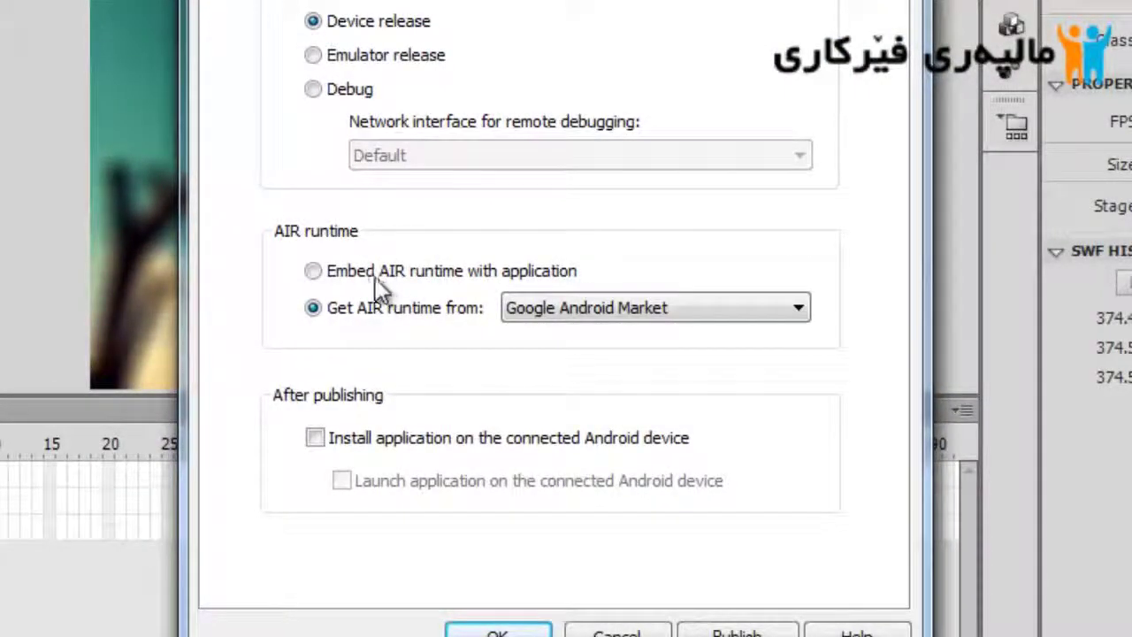
Set the AIR runtime to embed with the application instead of Google Android Market, then close the dialog
{"action": "left_click", "coordinate": [417, 276]}
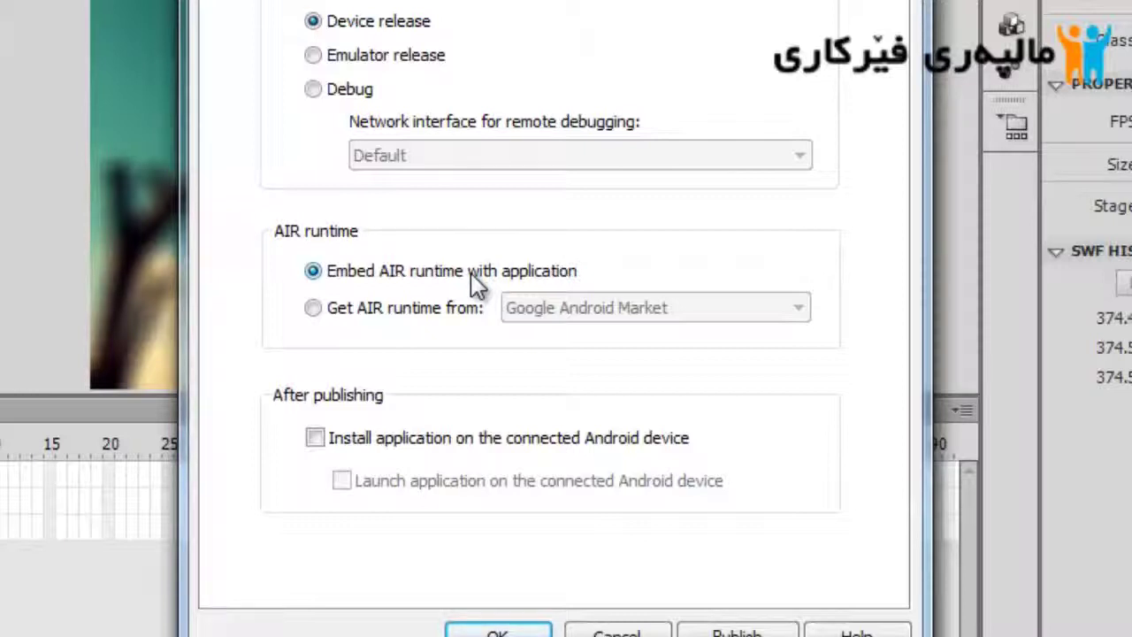
{"action": "left_click", "coordinate": [433, 311]}
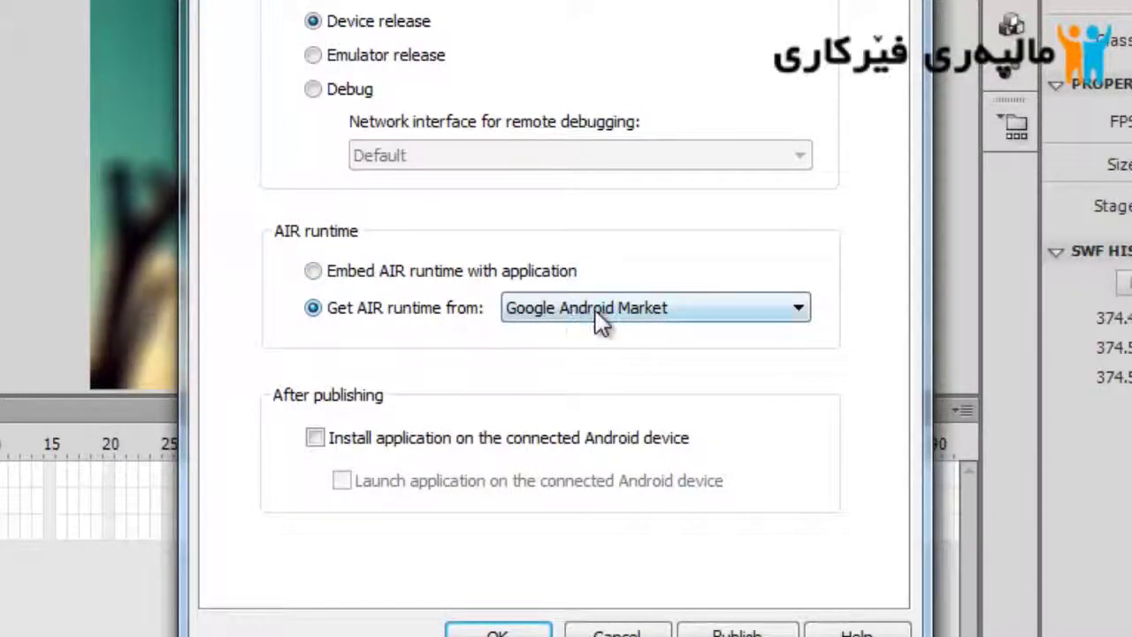
{"action": "left_click", "coordinate": [646, 319]}
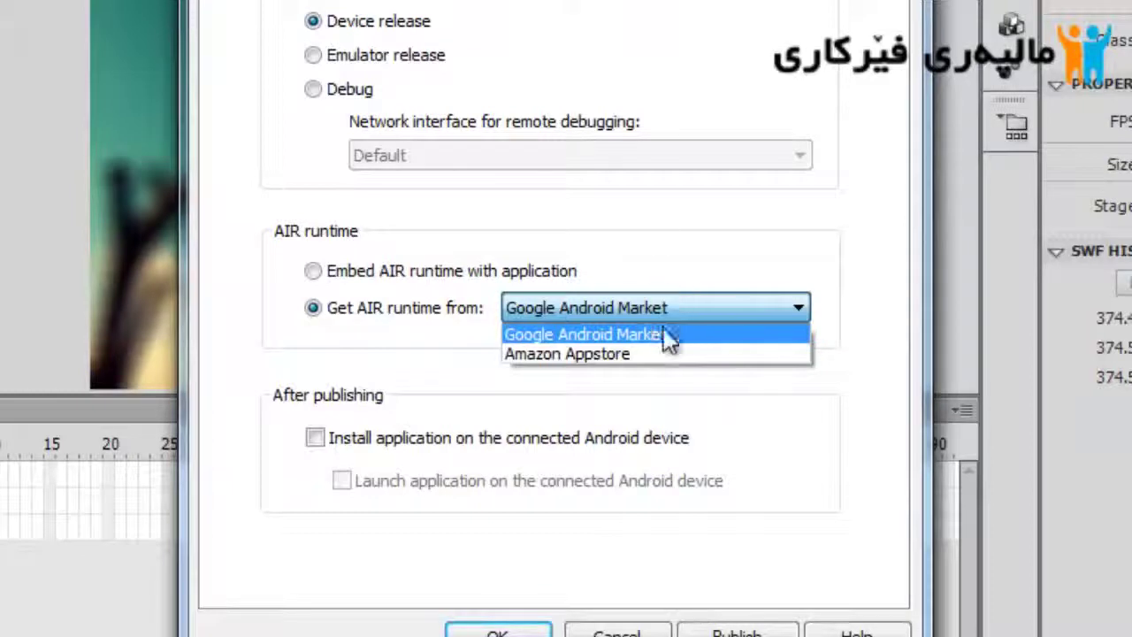
{"action": "left_click", "coordinate": [610, 335]}
{"action": "left_click", "coordinate": [438, 269]}
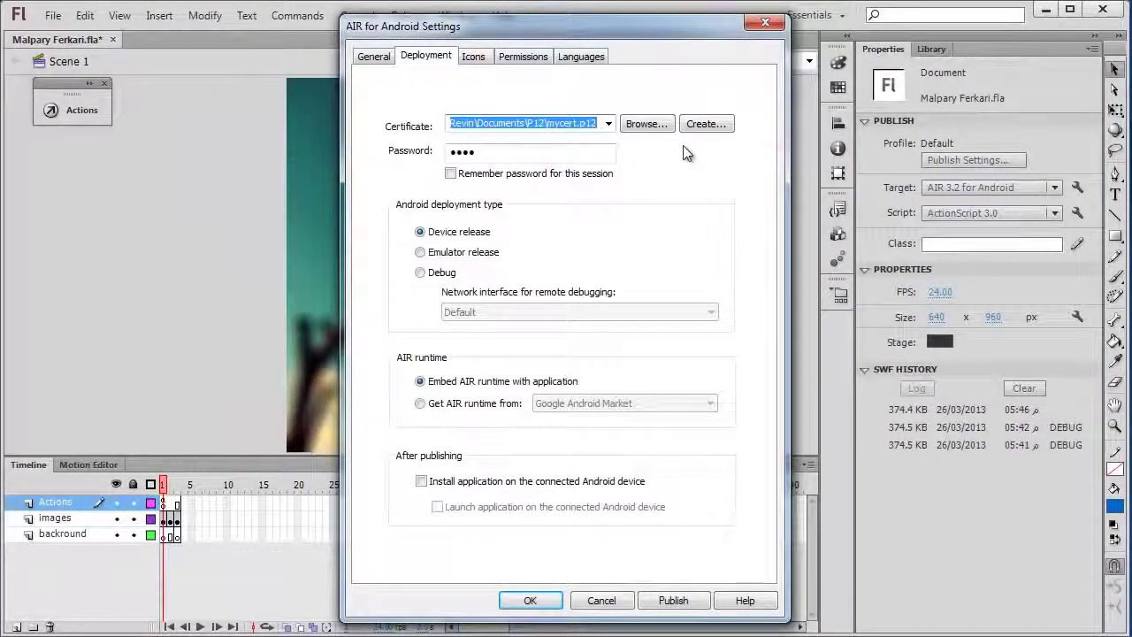
{"action": "left_click", "coordinate": [776, 27]}
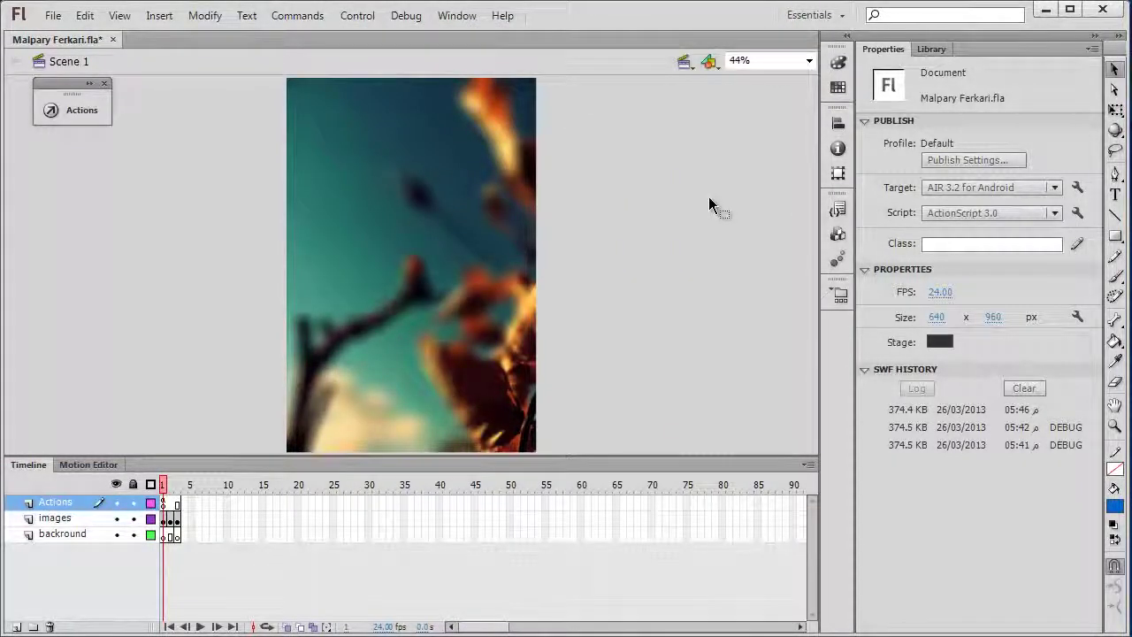